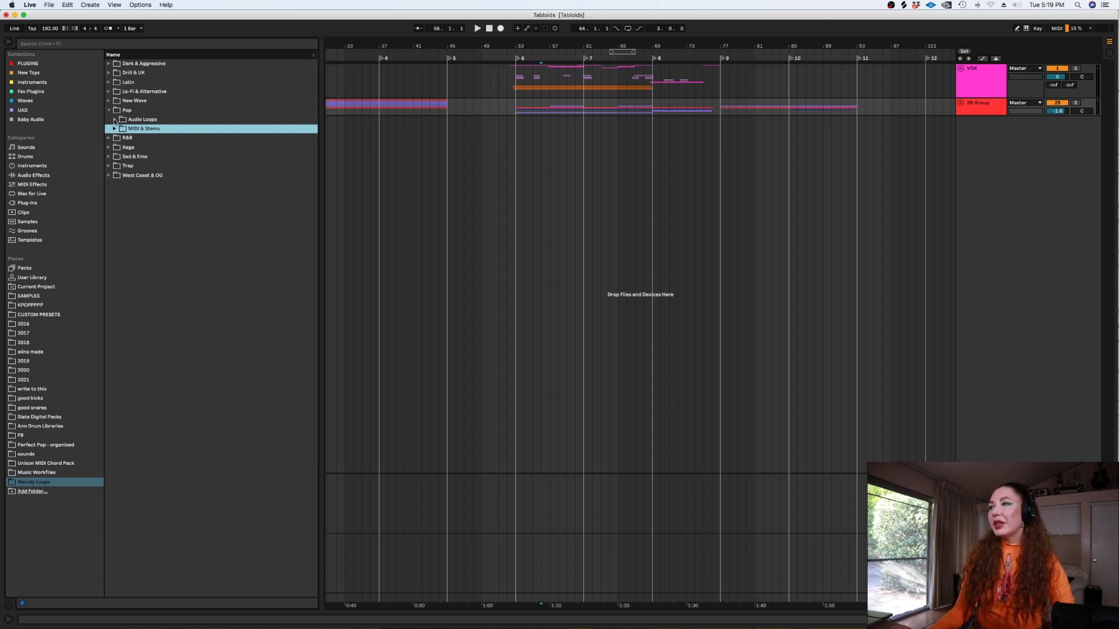
Expand the Audio Loops folder in the Pop melody loops and preview the Mona Lisa loop
click(115, 120)
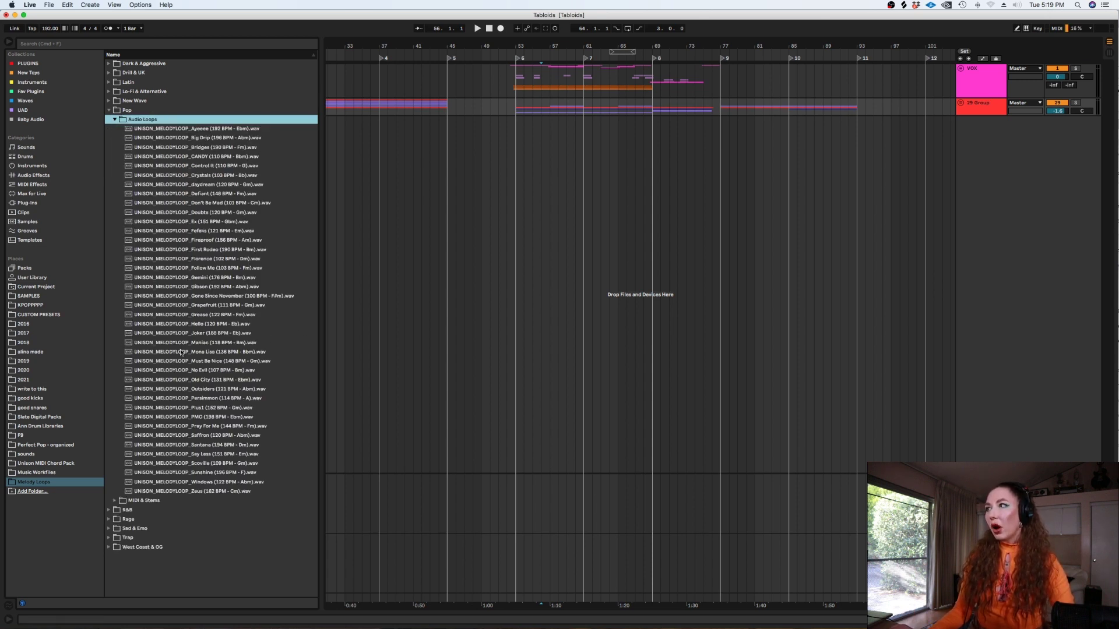
click(114, 120)
click(114, 129)
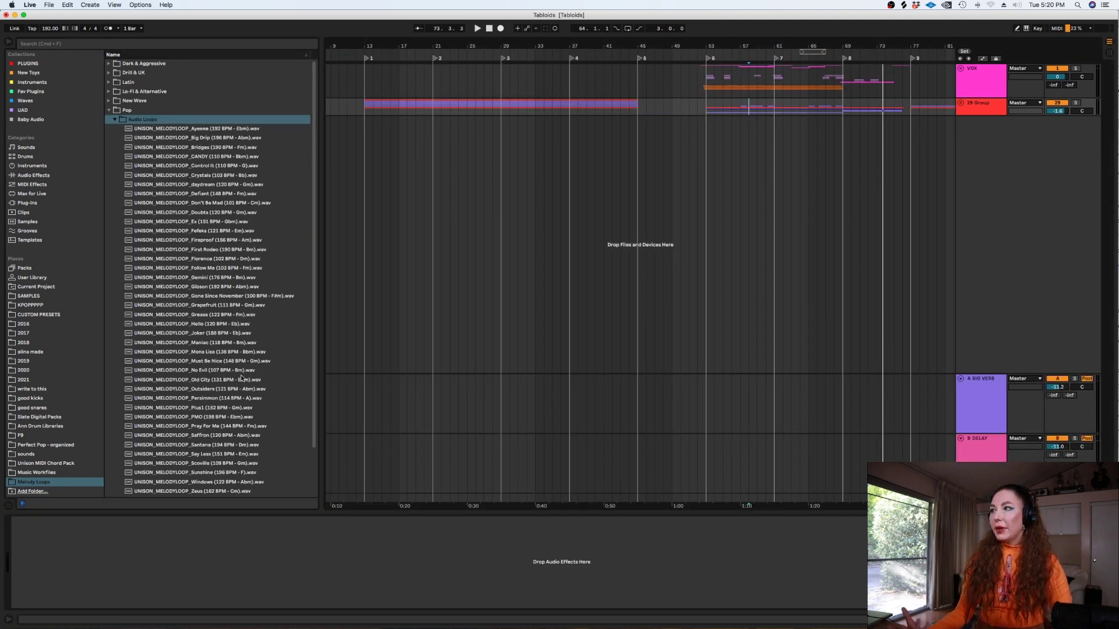
click(217, 353)
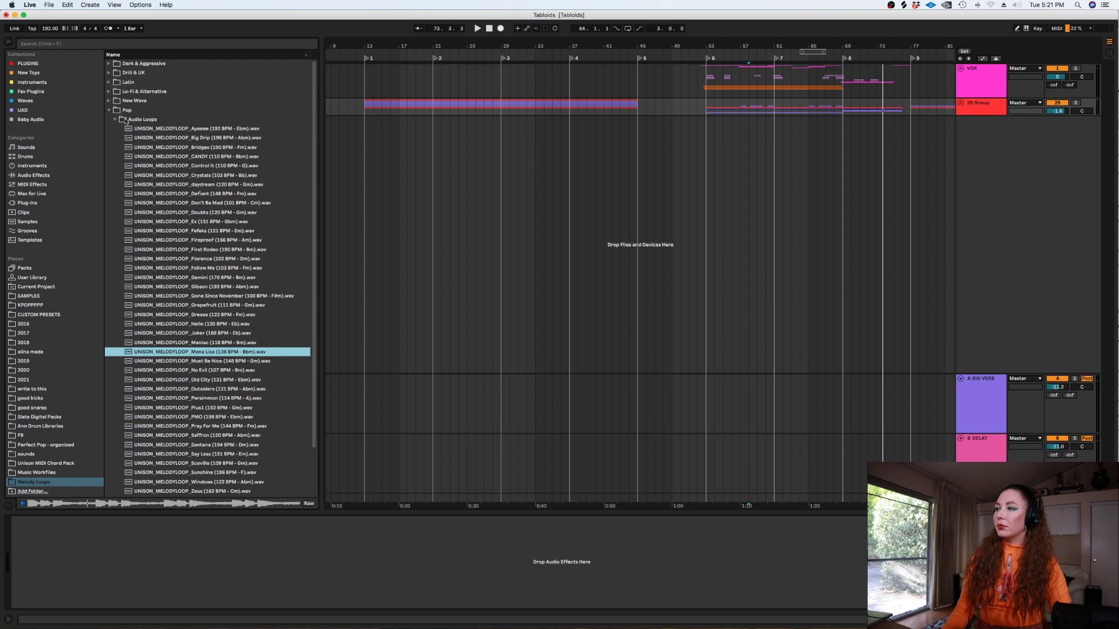
Expand the Mona Lisa folder in Pop's MIDI & Stems and preview its piano stem
click(109, 111)
click(108, 111)
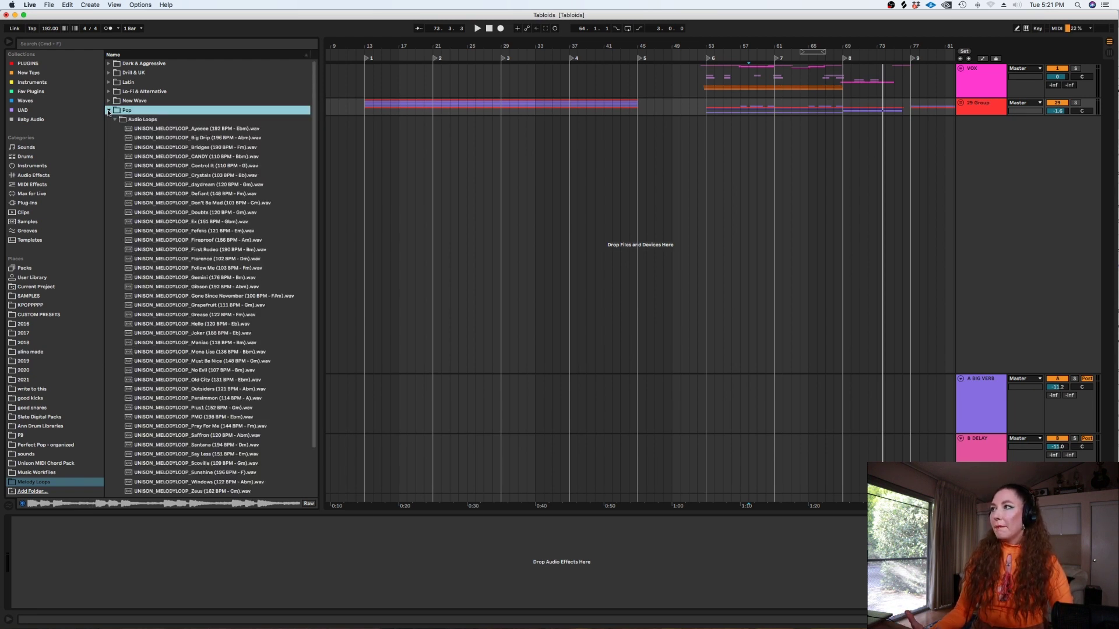
click(108, 111)
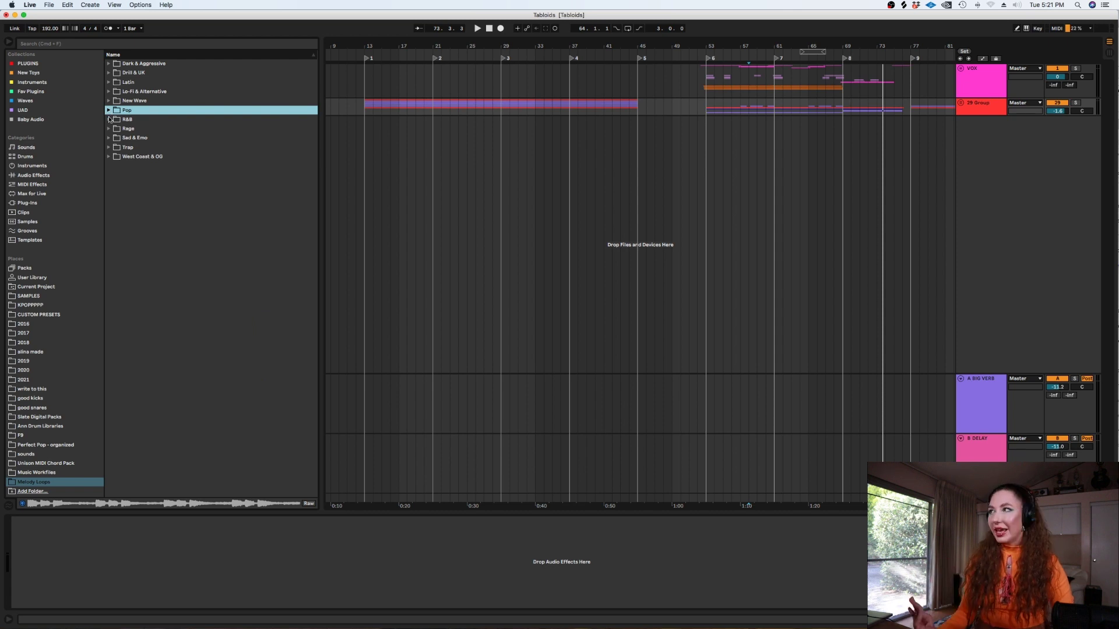
click(108, 111)
click(114, 119)
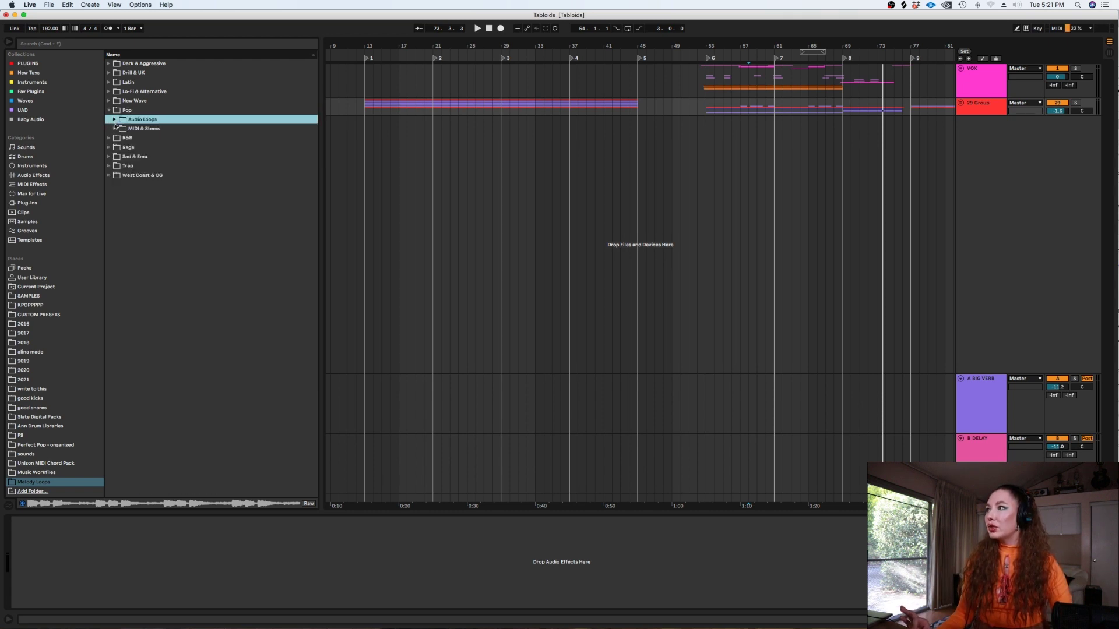
click(114, 129)
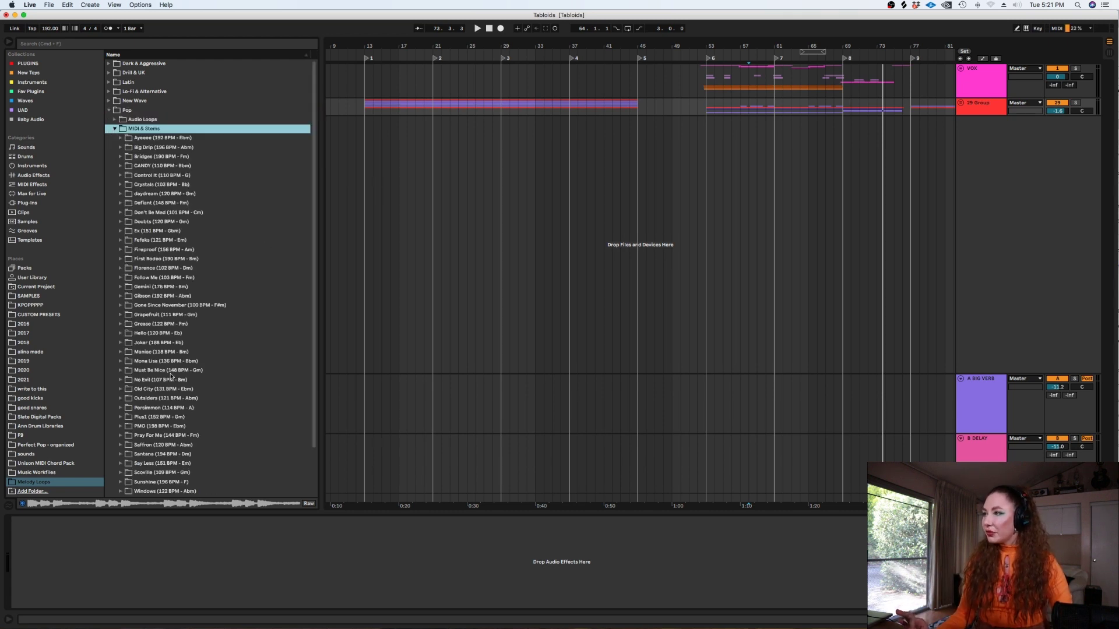
click(119, 361)
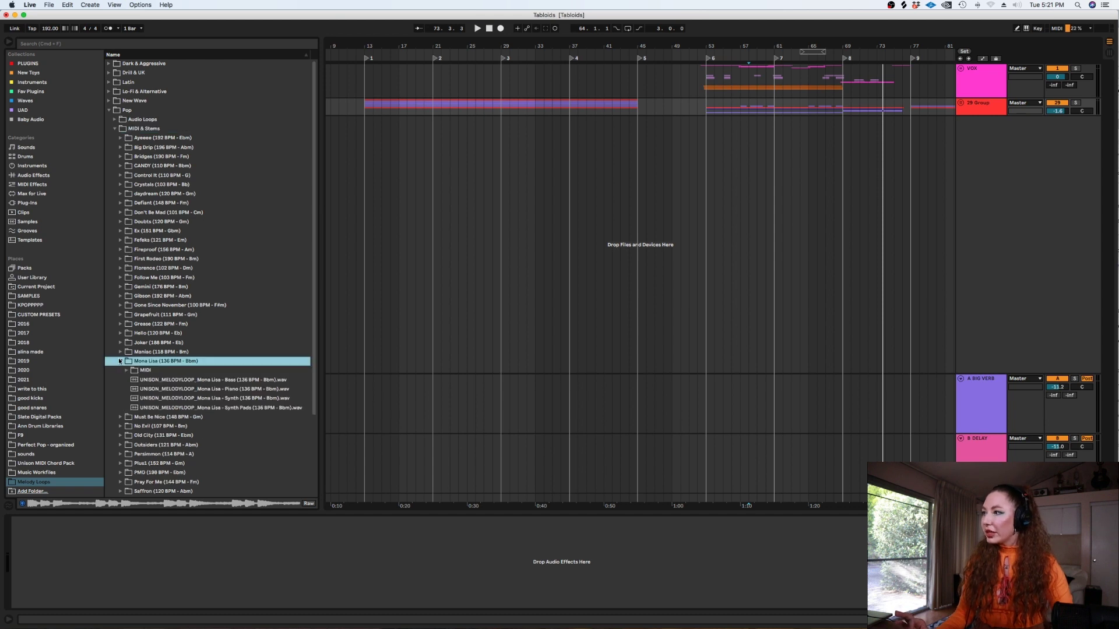
click(204, 390)
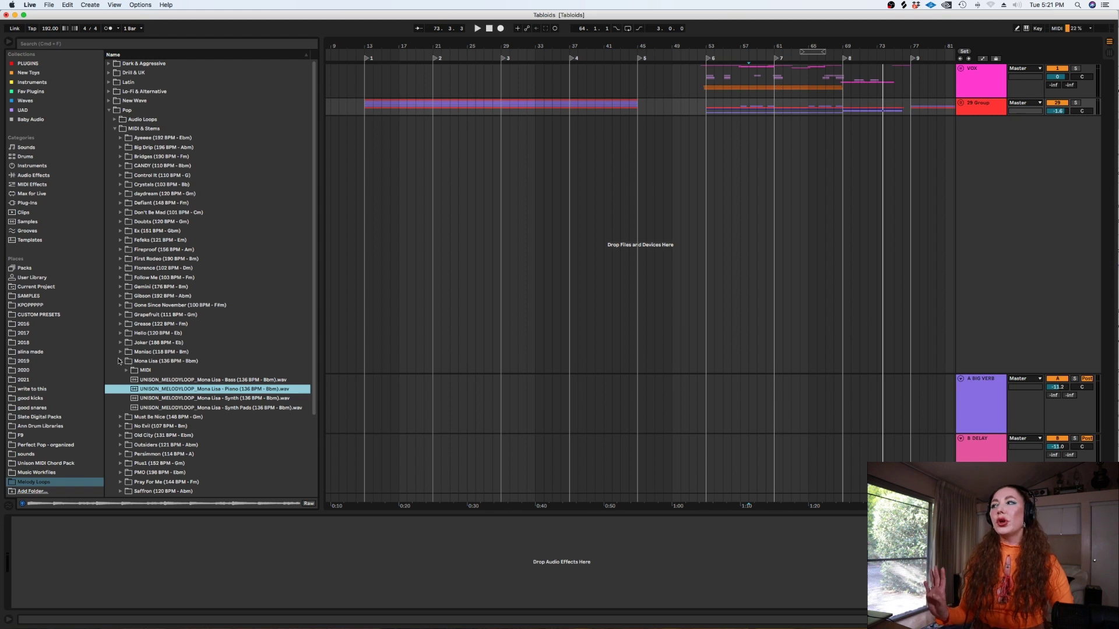
Return to the Pop Audio Loops and preview the Old City, Persimmon, Pray For Me and Ayeeee loops
click(120, 362)
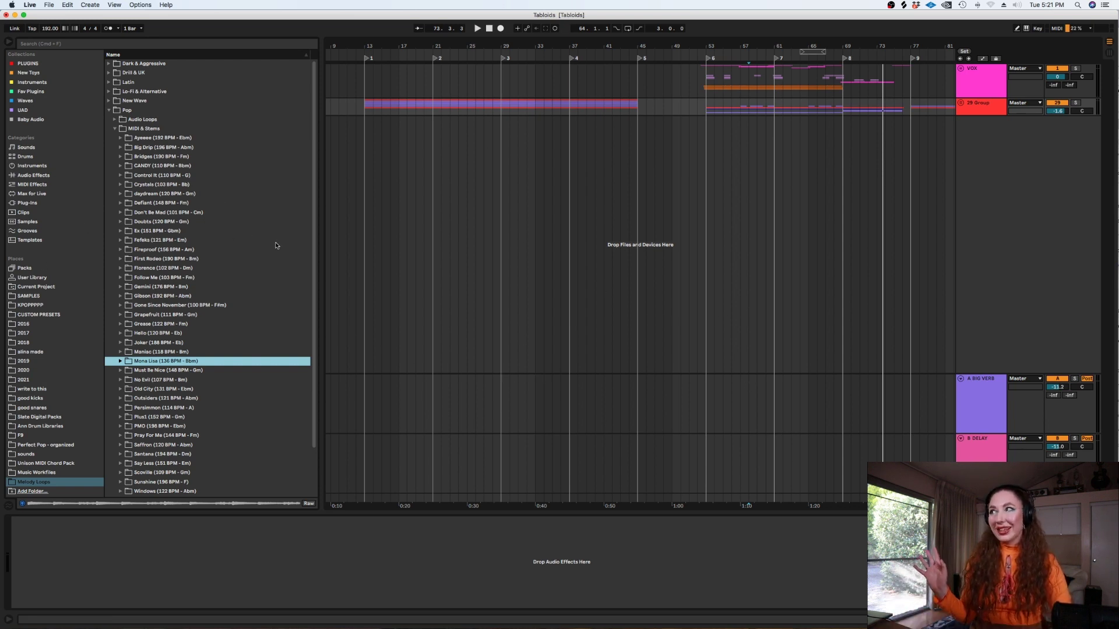
click(115, 128)
click(115, 119)
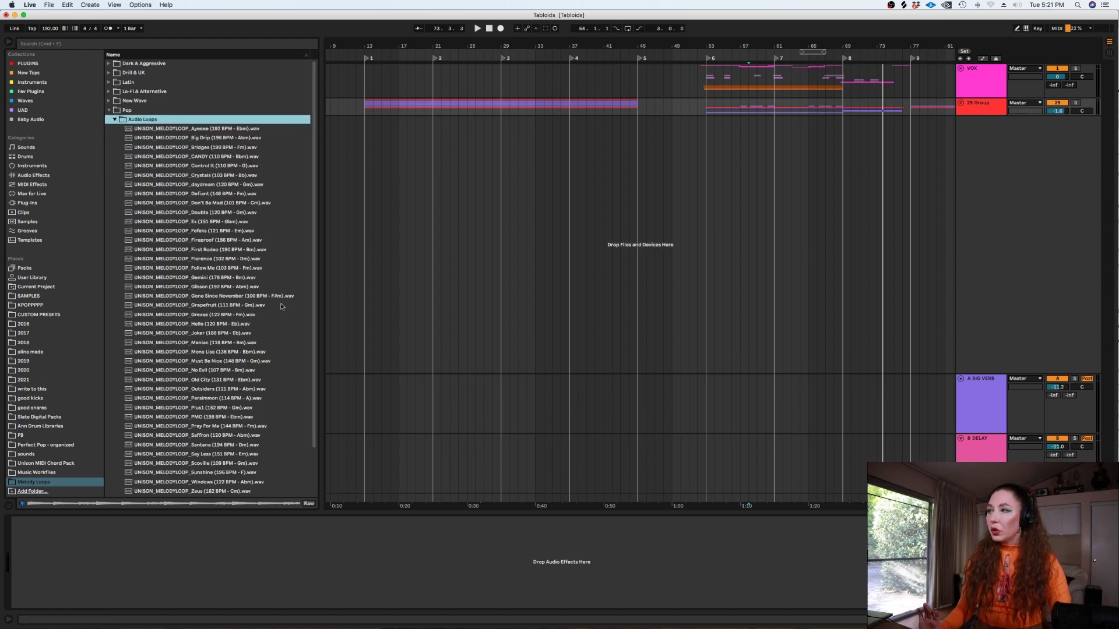
scroll(318, 381, down, 3)
scroll(318, 382, up, 3)
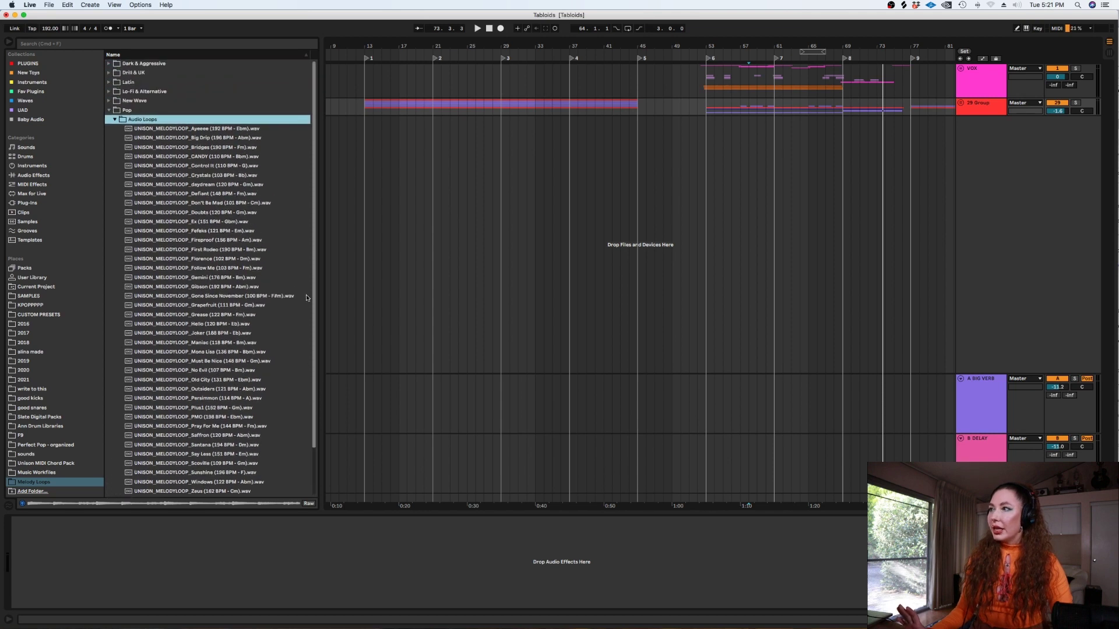
scroll(185, 352, down, 2)
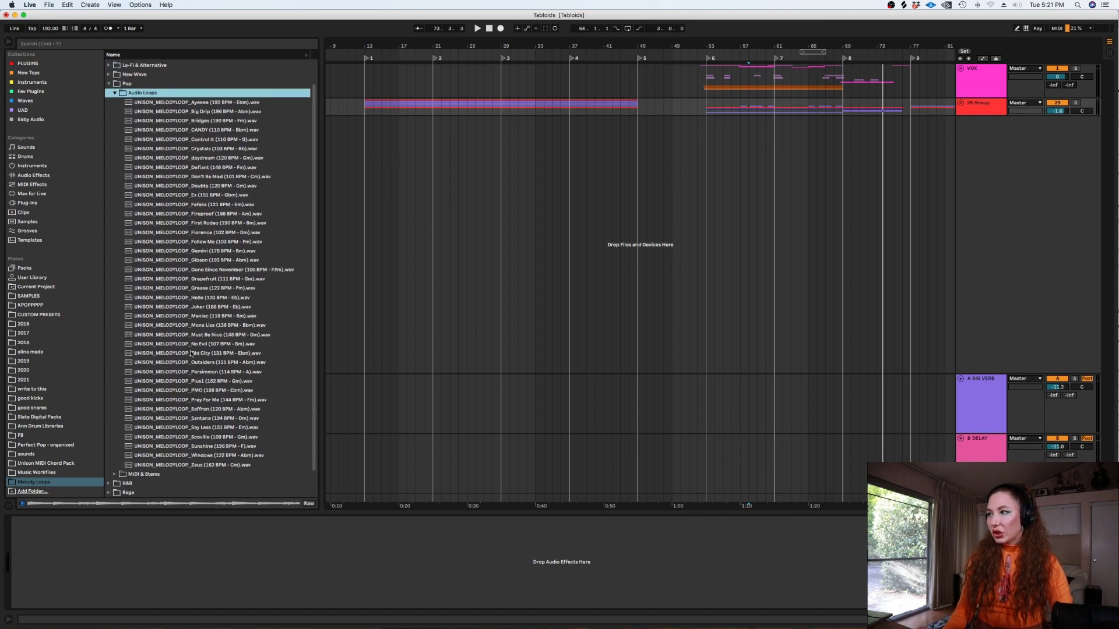
click(188, 353)
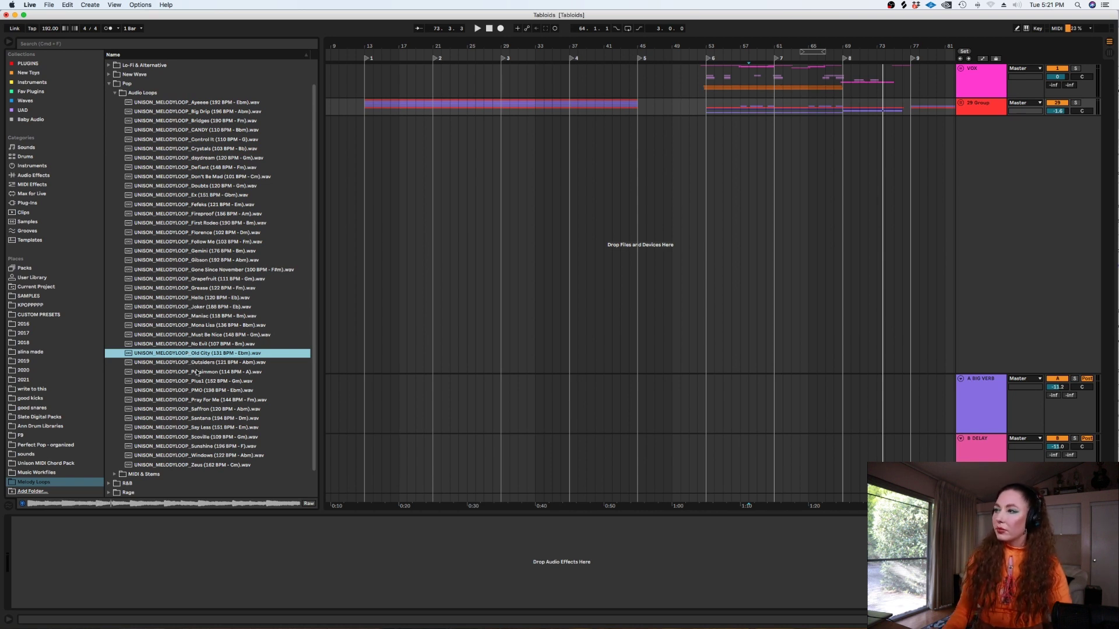
click(197, 372)
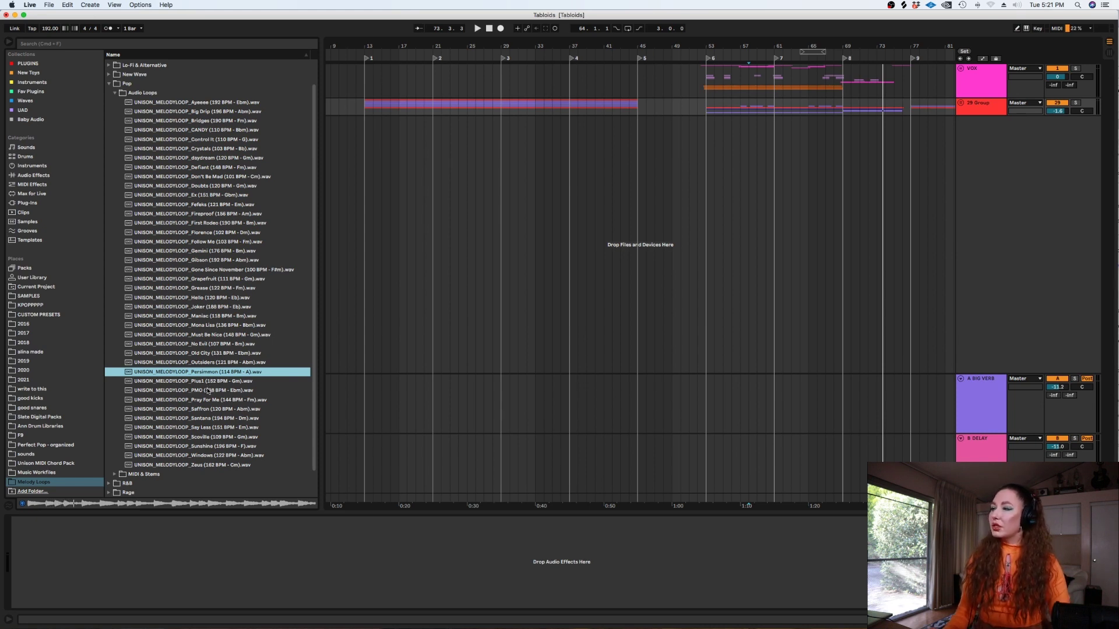
click(207, 400)
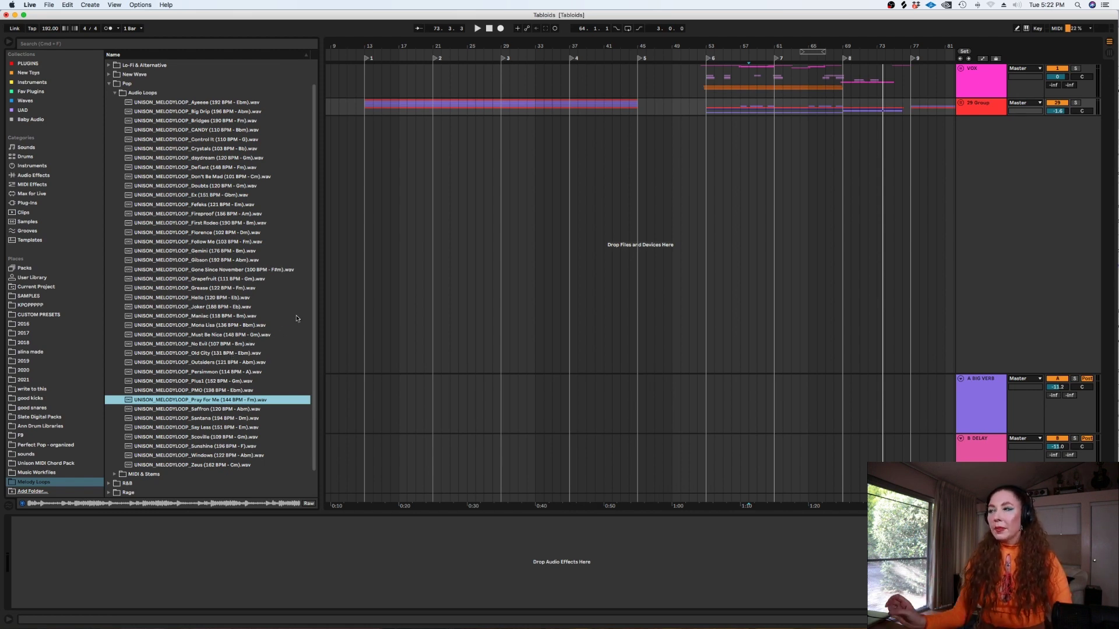
click(497, 105)
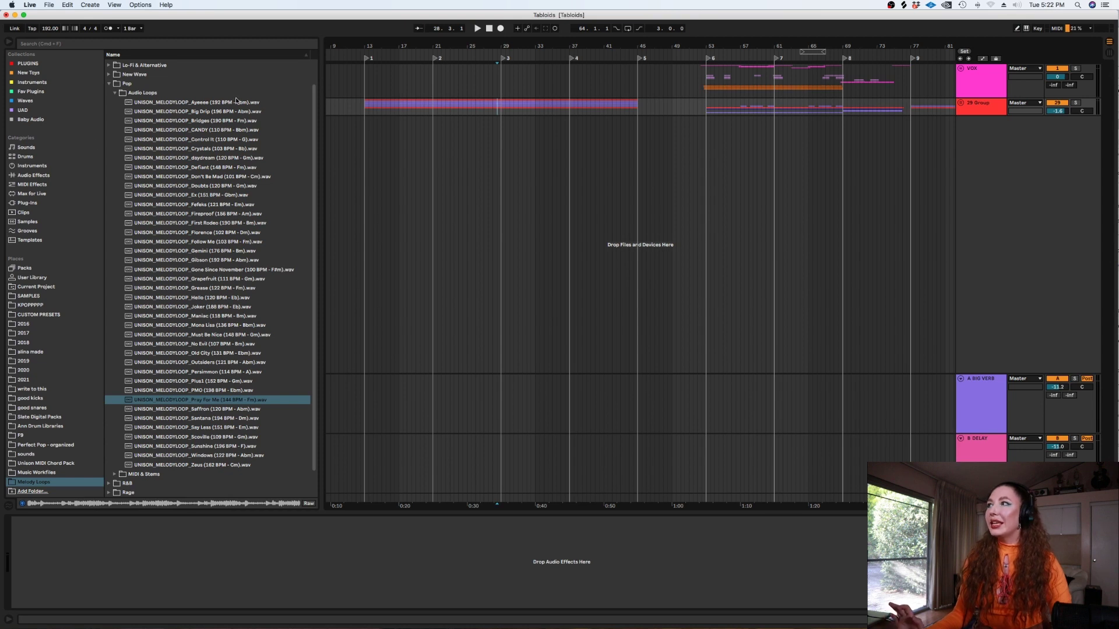
click(173, 104)
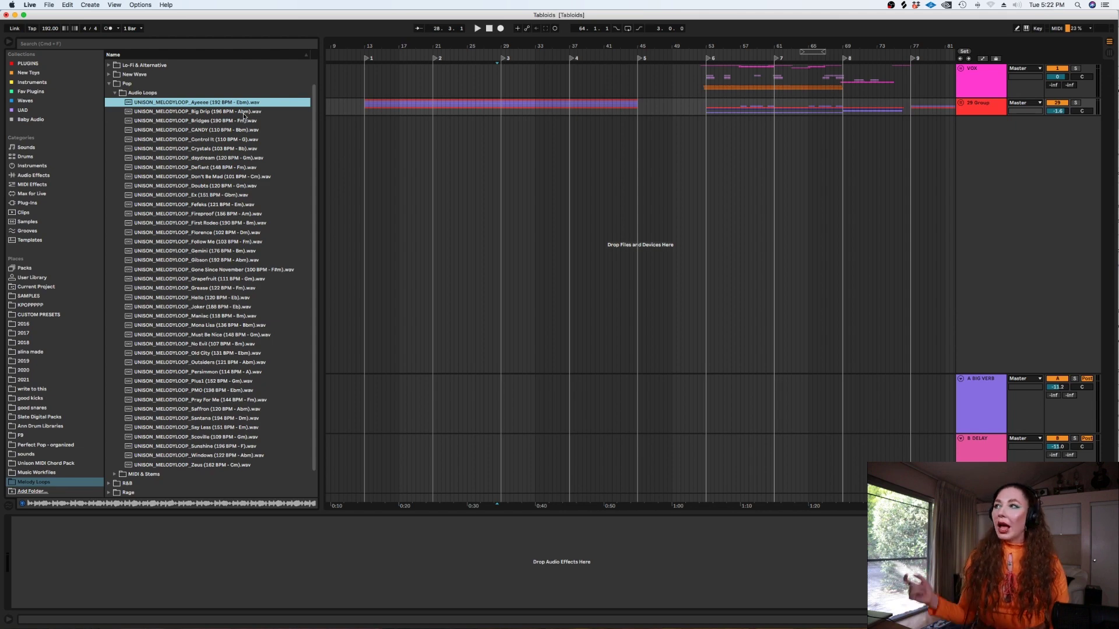
Unfold the 29 Group track and play its Synth Lead audio stem soloed from bar 13
click(960, 102)
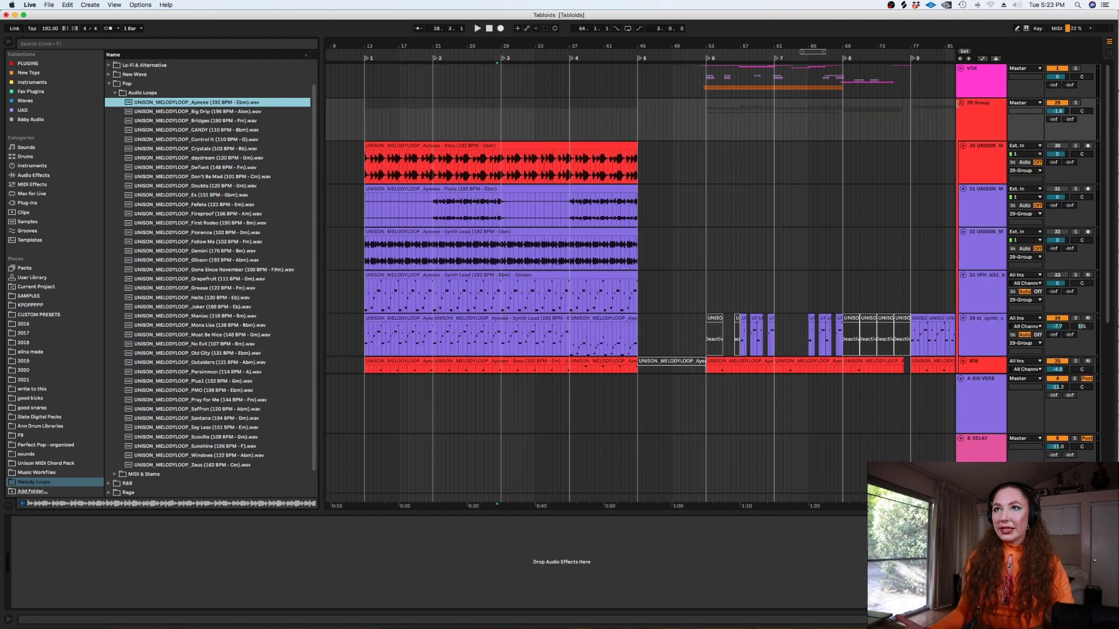
click(385, 232)
scroll(591, 233, up, 5)
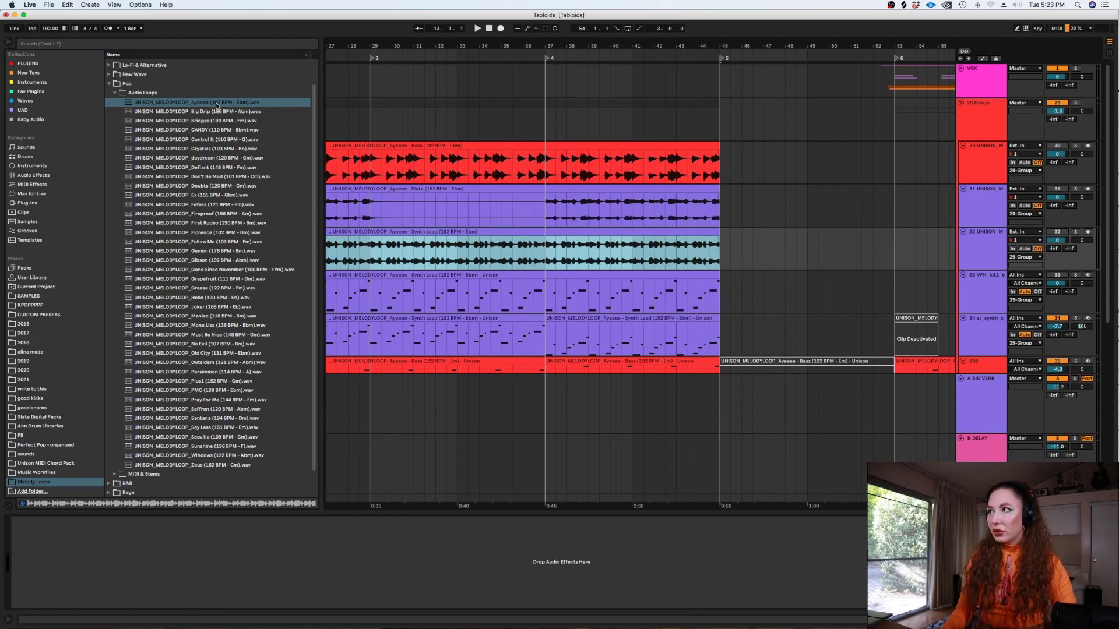
scroll(617, 166, left, 10)
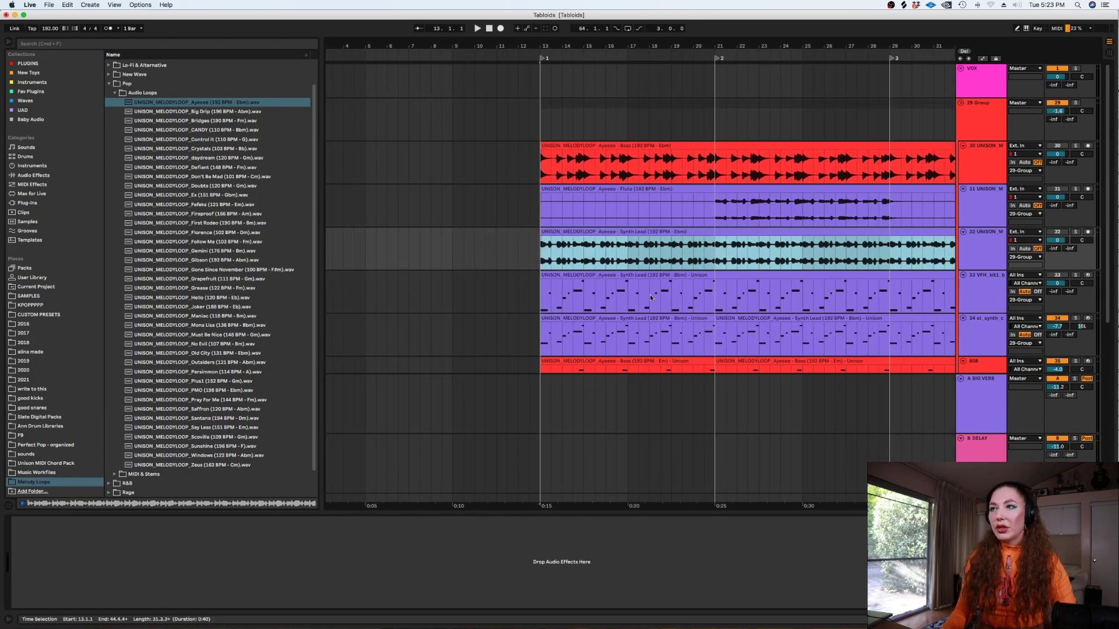
click(1075, 232)
key(space)
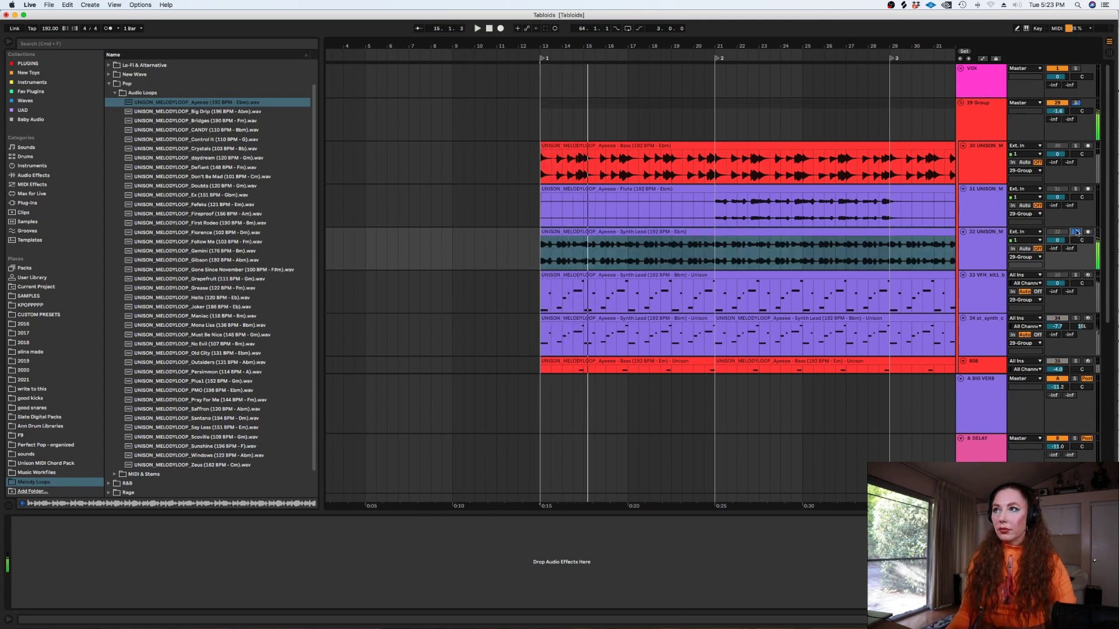
Play the Bass audio stem soloed from bar 13, and the Flute stem soloed from bar 21
click(1076, 146)
click(1076, 146)
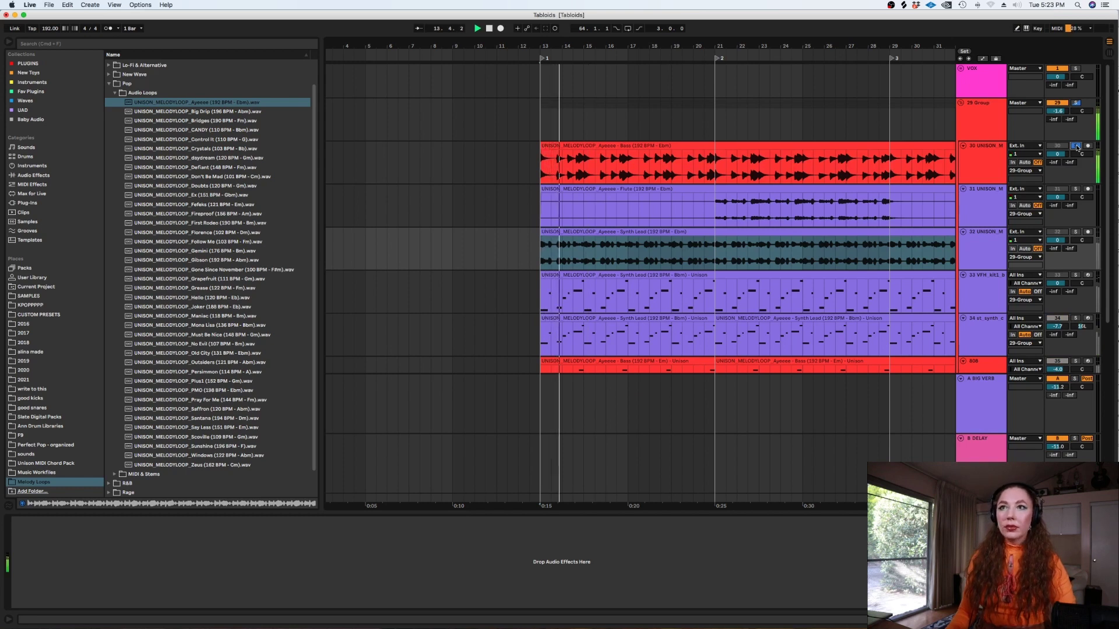
click(708, 217)
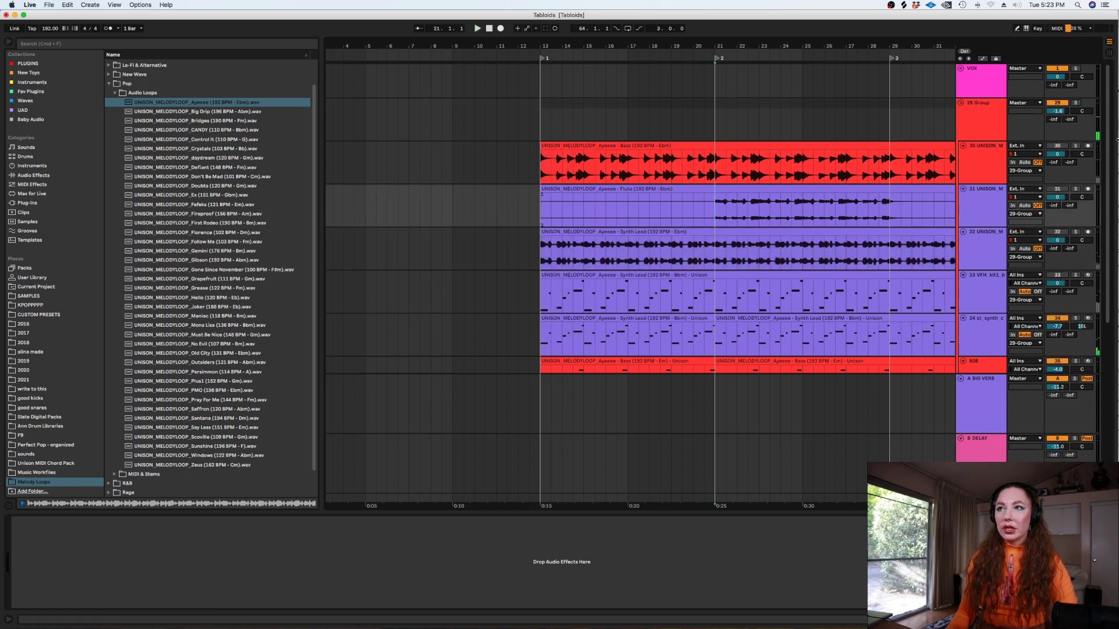
click(1076, 189)
key(space)
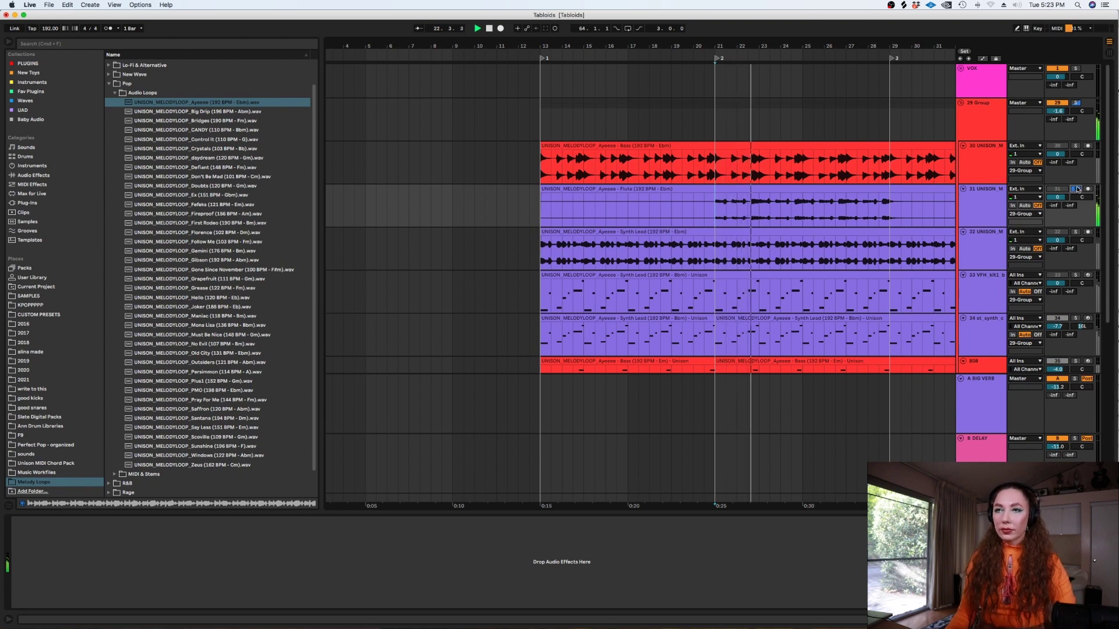
click(1076, 189)
Hide the detail view to enlarge the arrangement around the start of the MIDI synth lead clips
click(847, 246)
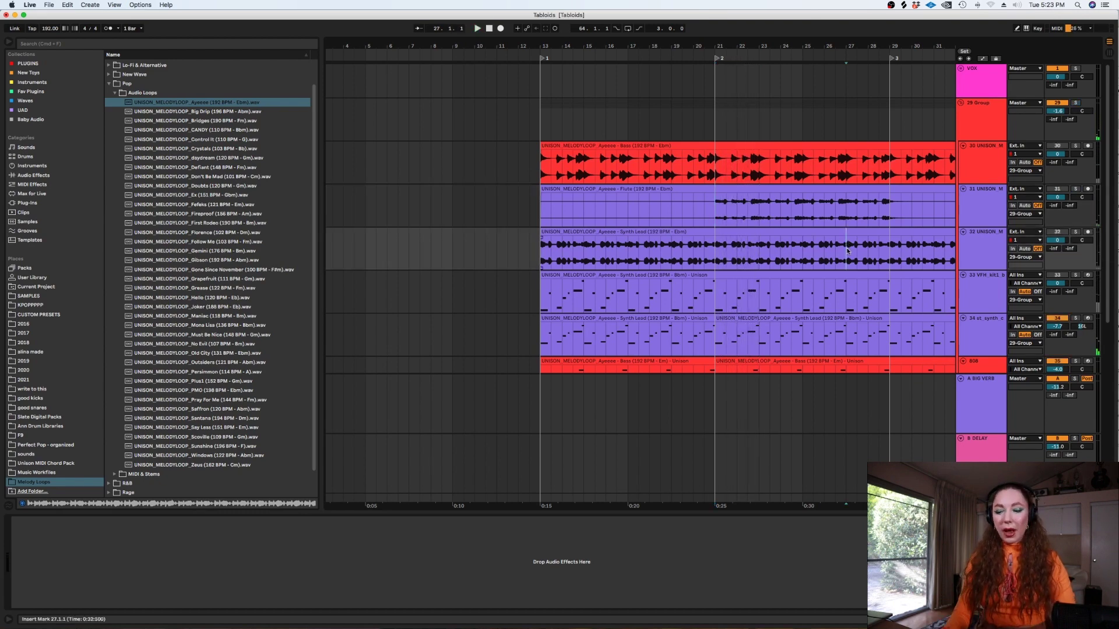
key(minus)
scroll(775, 198, down, 1)
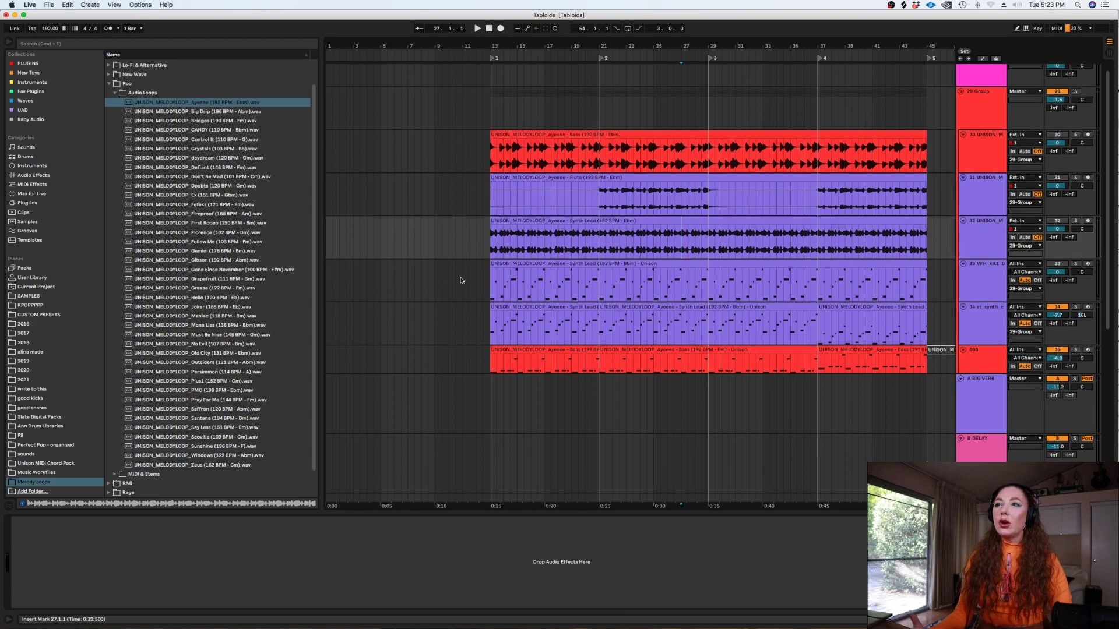
click(475, 294)
key(super+alt+l)
key(plus)
key(plus)
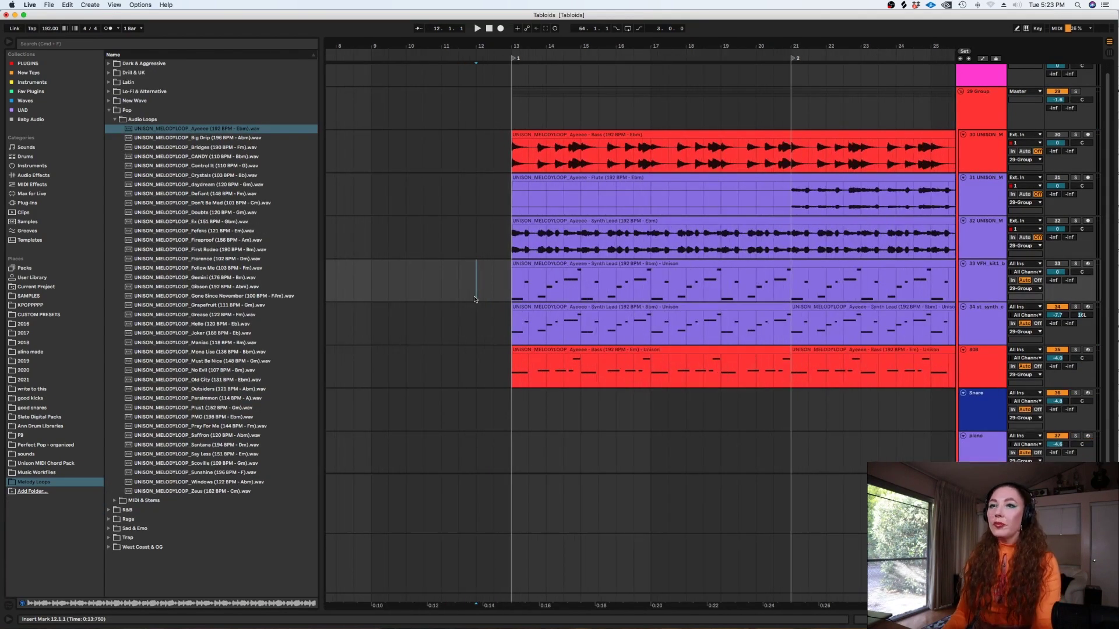
Activate and solo MIDI track 33, play it from bar 13, and show its device chain
click(512, 282)
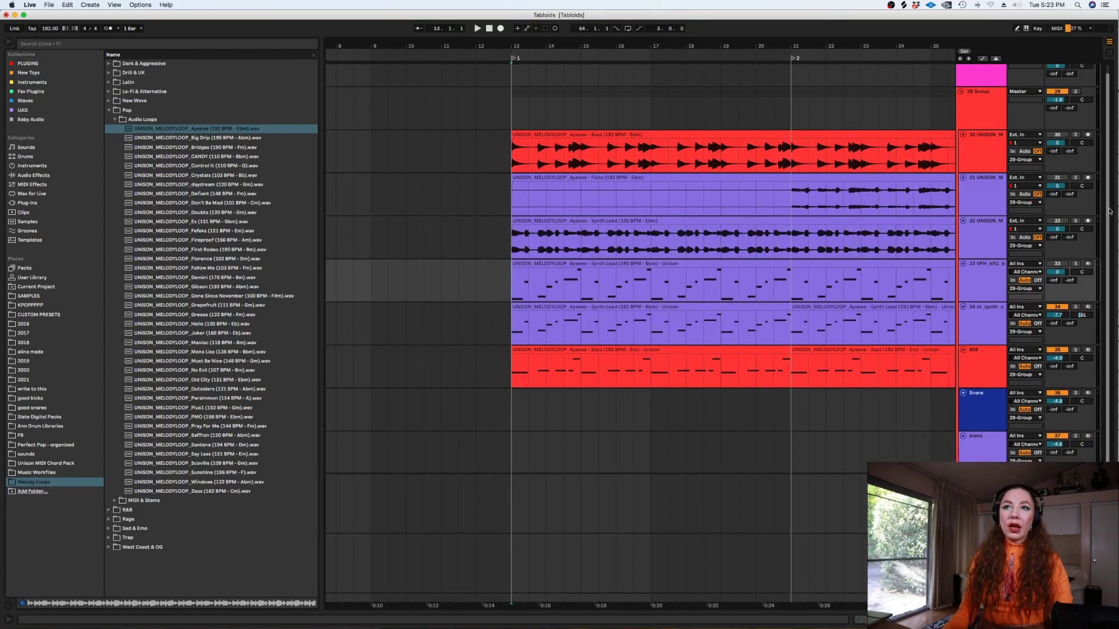
click(1061, 265)
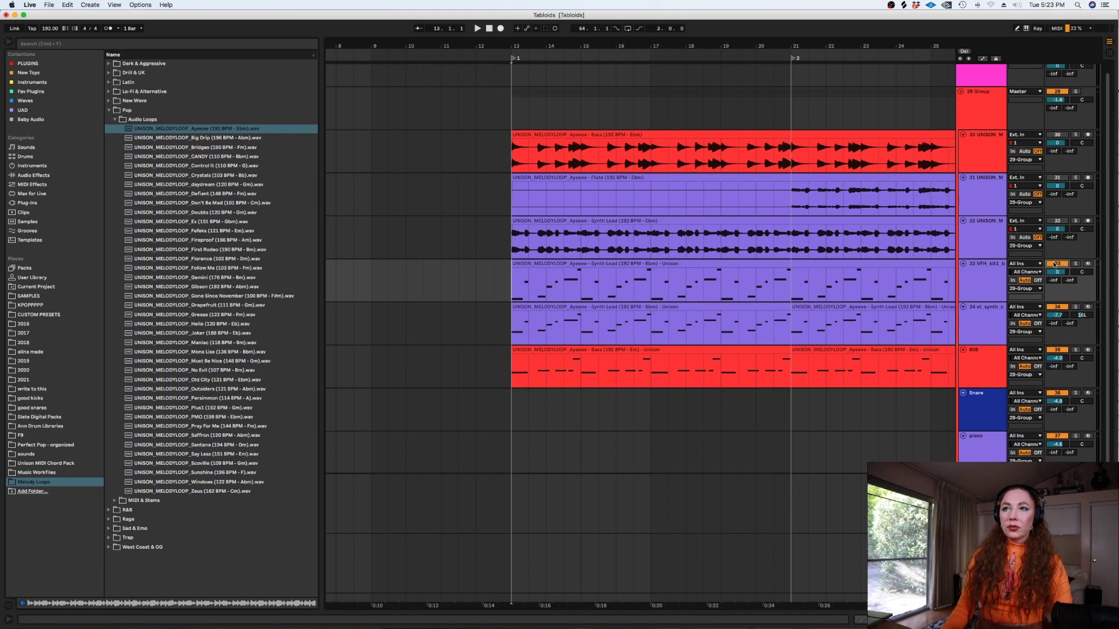
key(s)
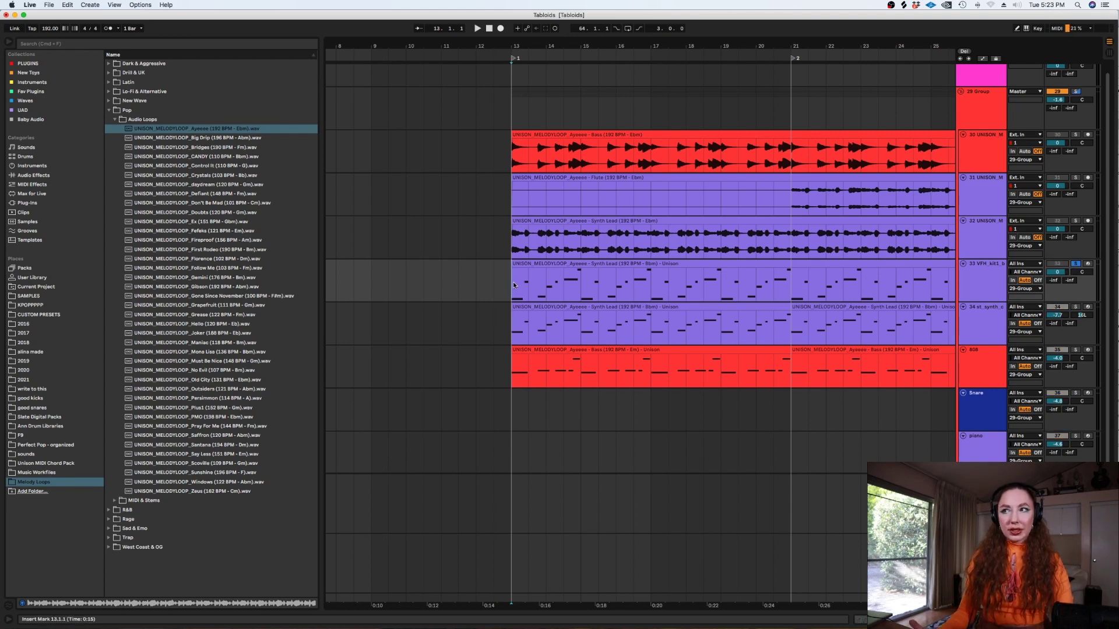
key(space)
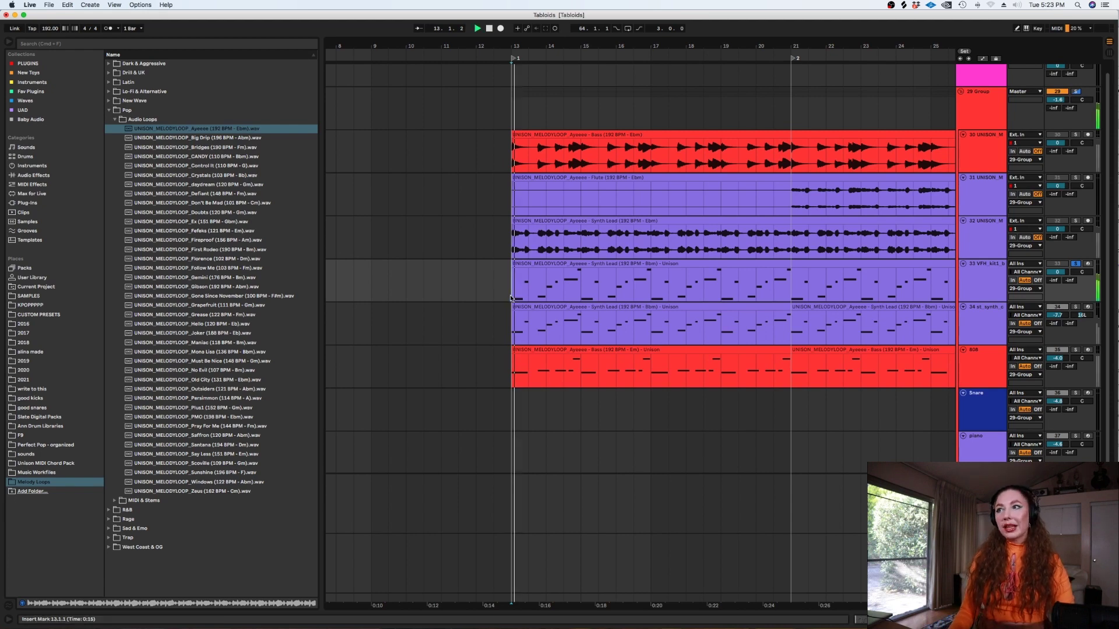
double_click(982, 275)
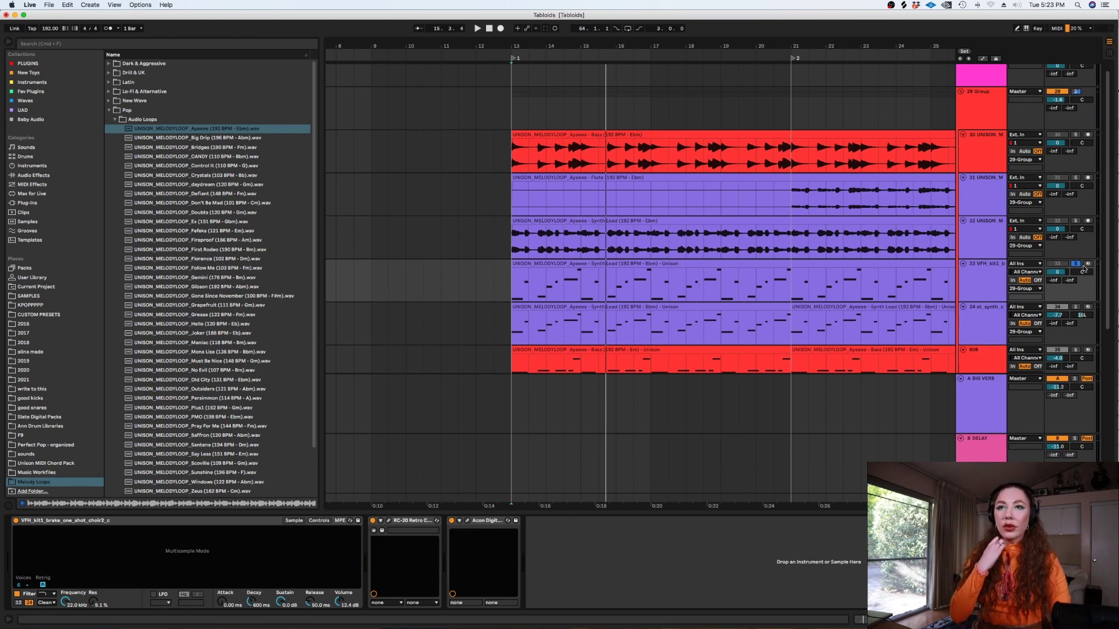
Play MIDI track 34 soloed and show its device chain
click(1075, 307)
key(space)
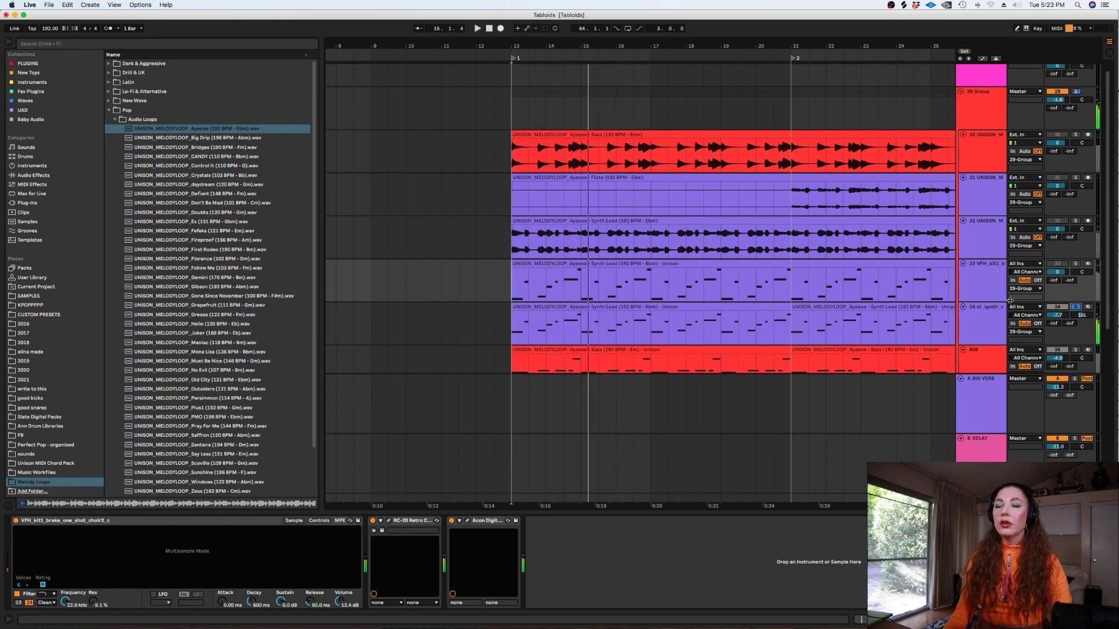
click(1054, 308)
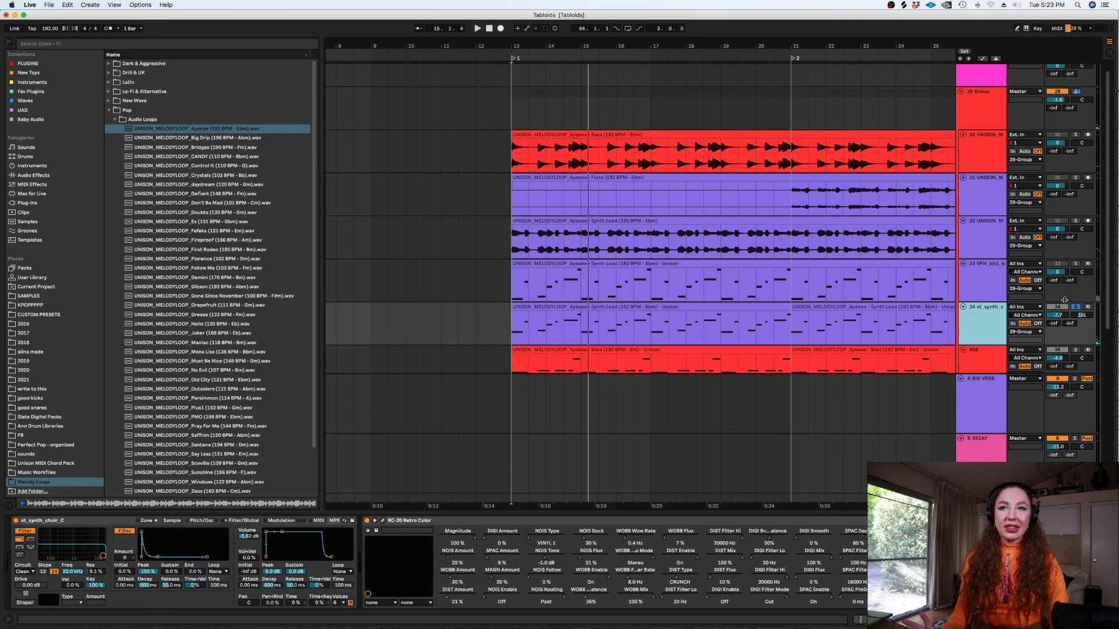
Hide the detail view and look over the Ayeeee audio stems and MIDI layers across bars 13 to 45
click(727, 270)
key(minus)
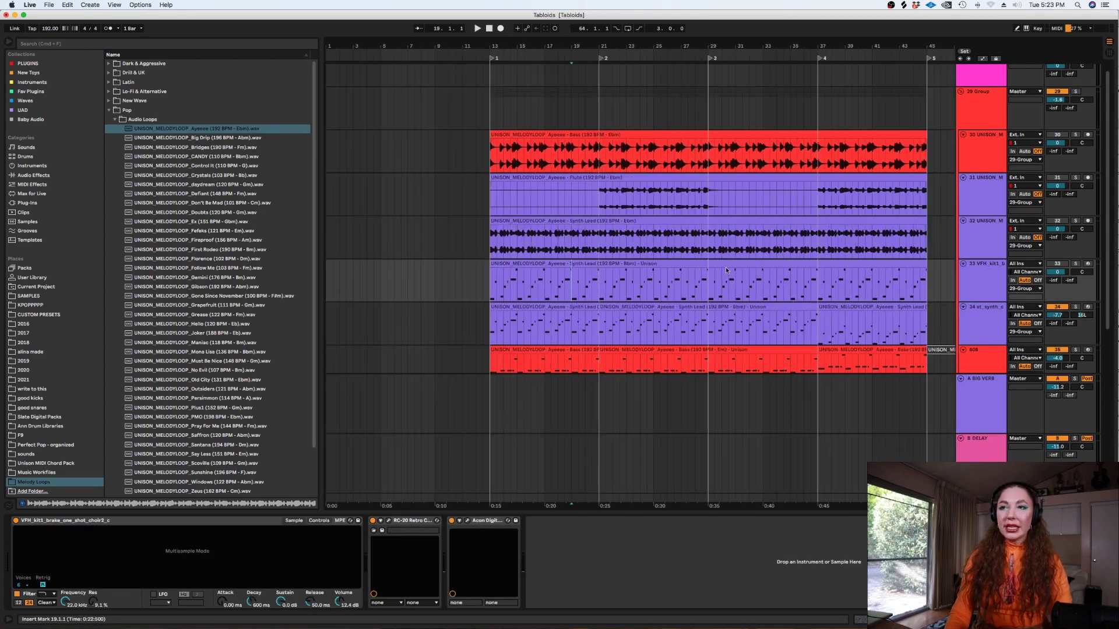
key(super+alt+l)
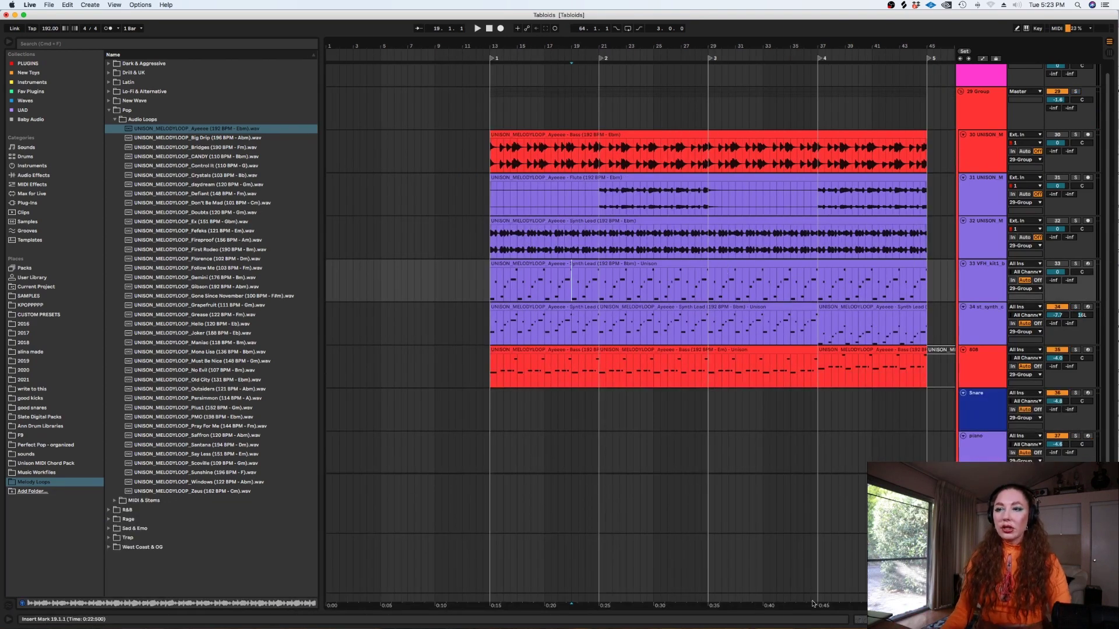
drag(810, 602, 781, 599)
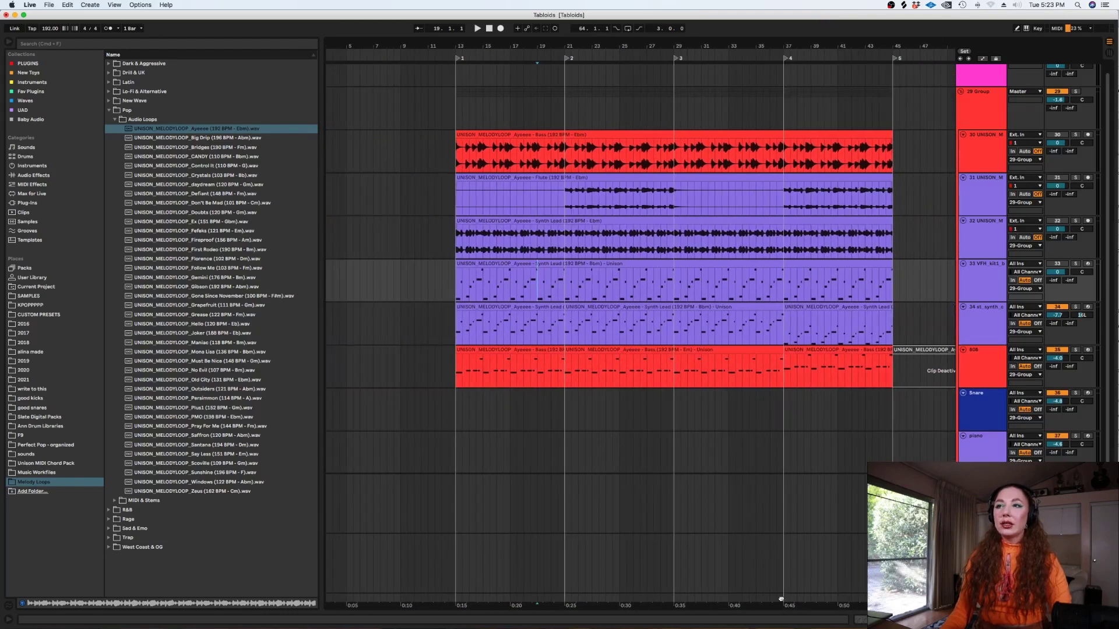
click(467, 364)
key(plus)
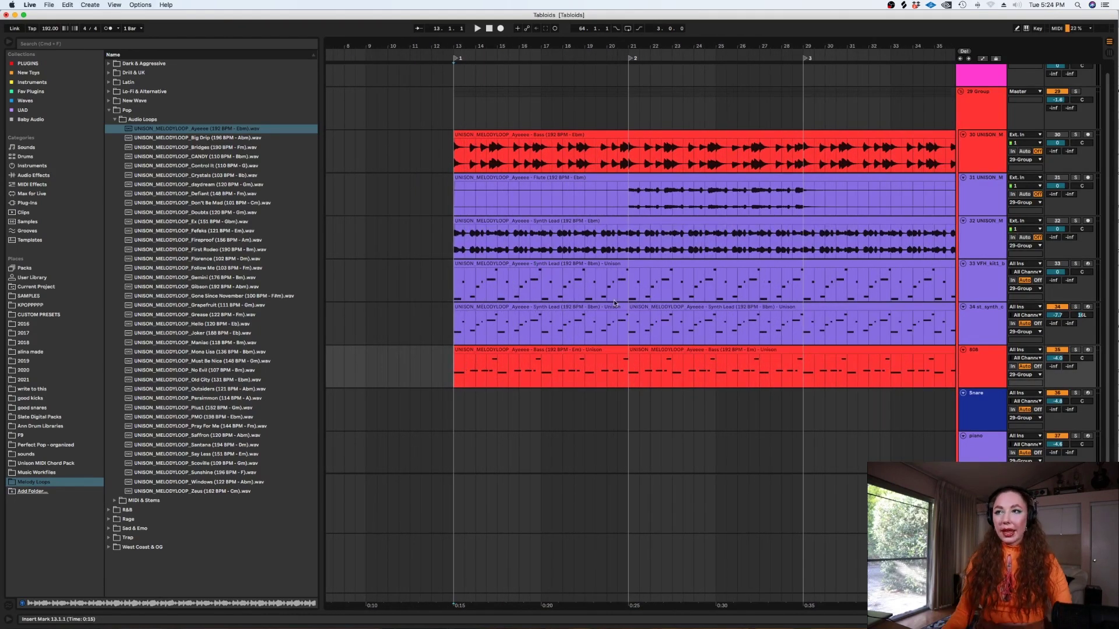
key(minus)
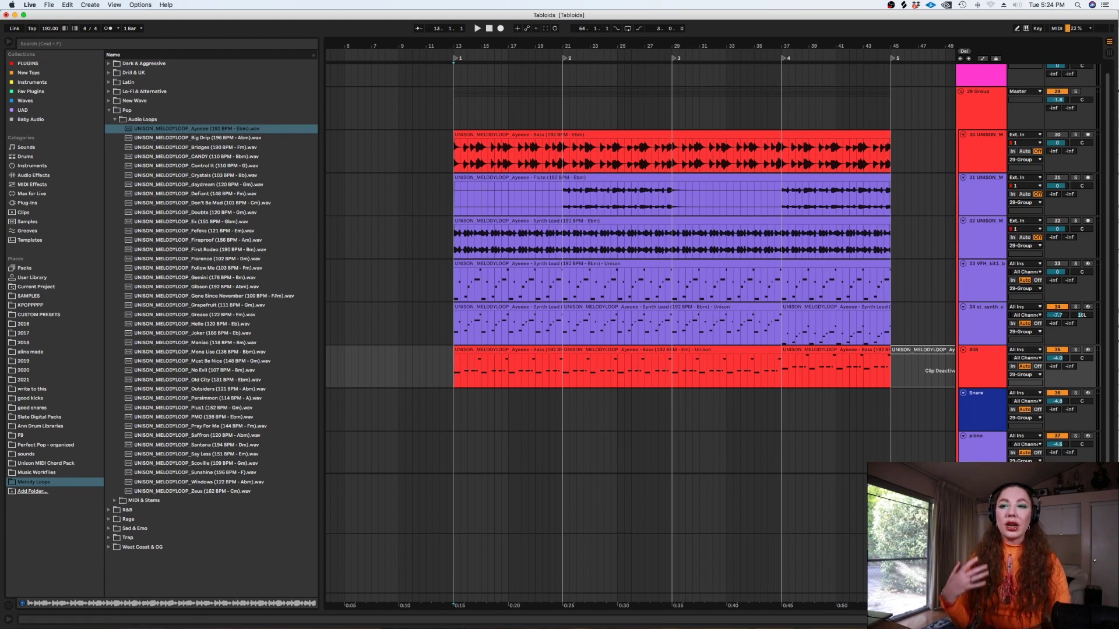
scroll(711, 566, right, 10)
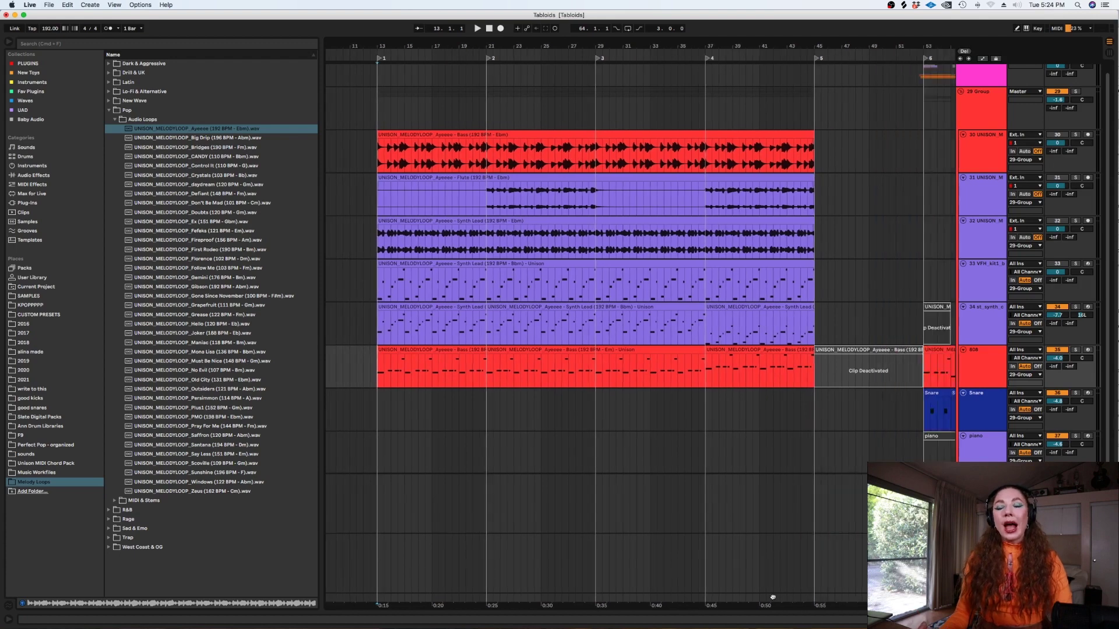
scroll(712, 566, left, 7)
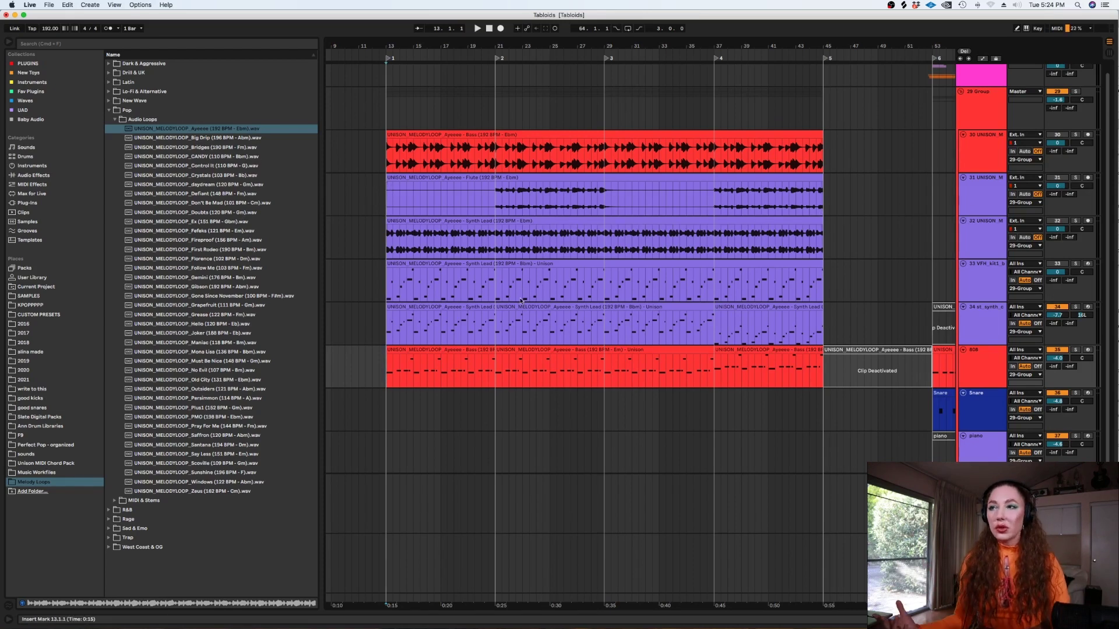
drag(373, 323, 518, 328)
click(517, 327)
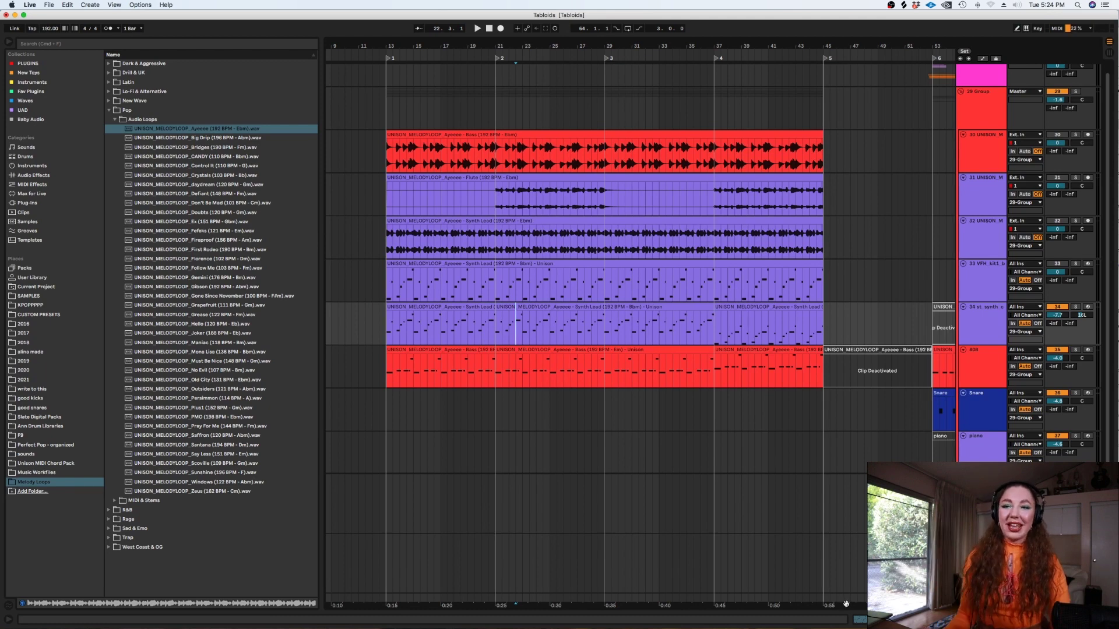
Examine the section from bar 53, including its 808, Snare and piano tracks
scroll(604, 287, right, 10)
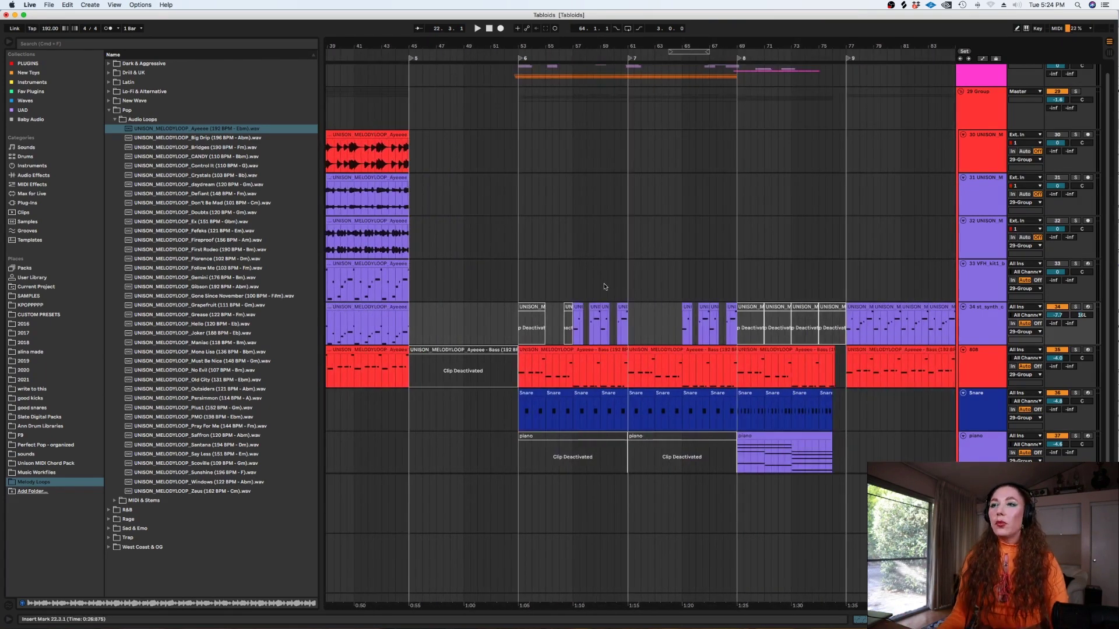
scroll(604, 287, down, 2)
scroll(789, 207, up, 3)
click(1055, 70)
click(533, 386)
key(super+alt+l)
key(plus)
key(plus)
key(plus)
key(super+alt+l)
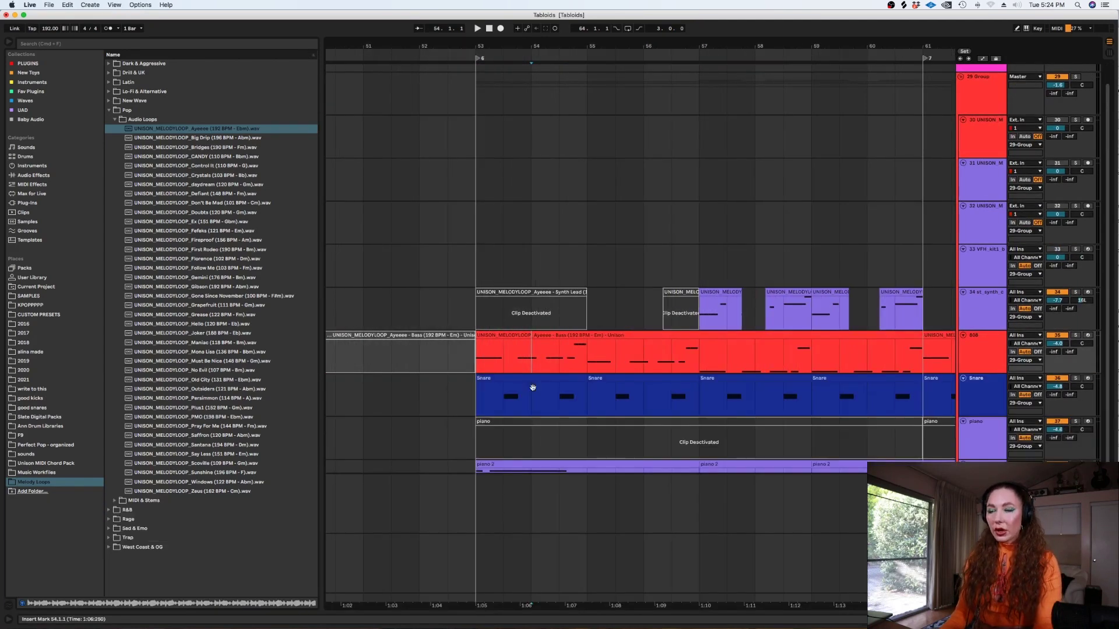
key(minus)
key(minus)
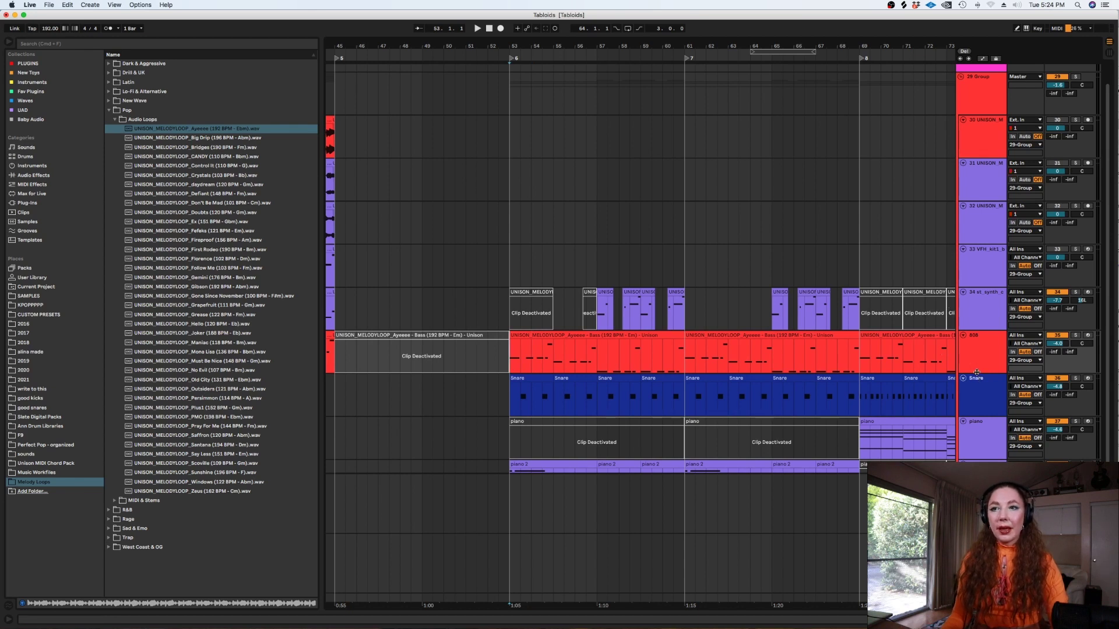
Make the 808 track taller and play it soloed from bar 53
drag(976, 373, 976, 389)
click(507, 379)
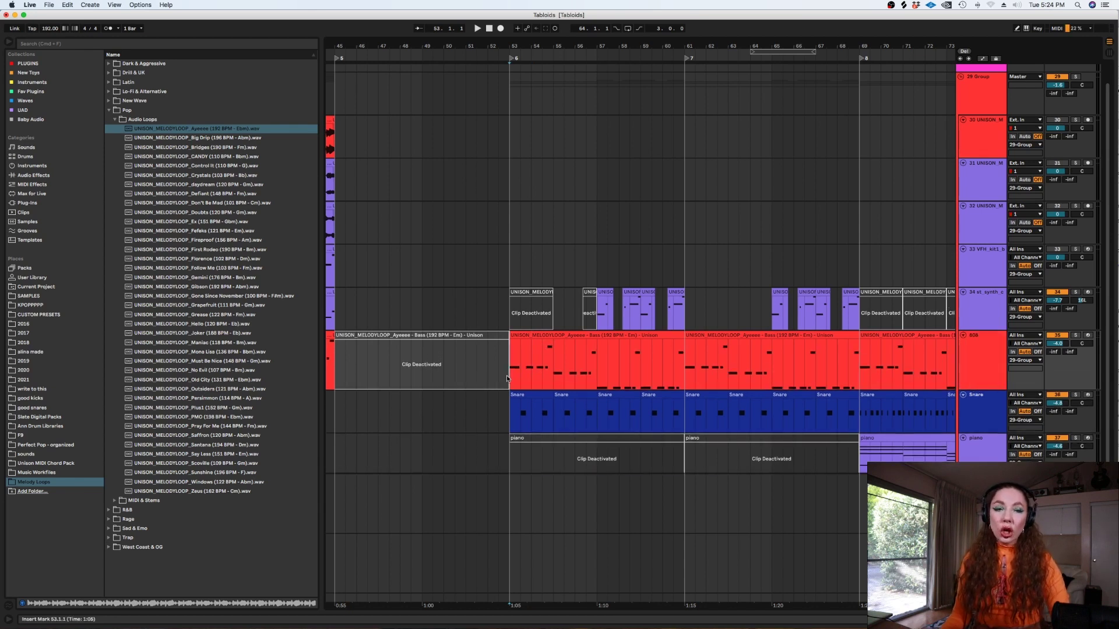
click(1075, 336)
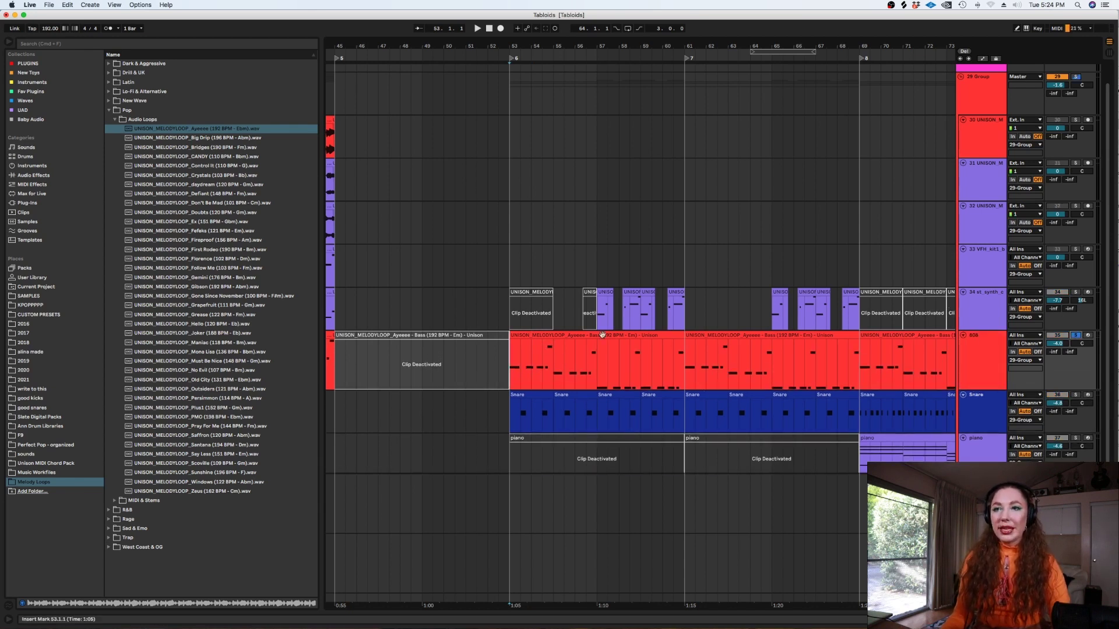
key(space)
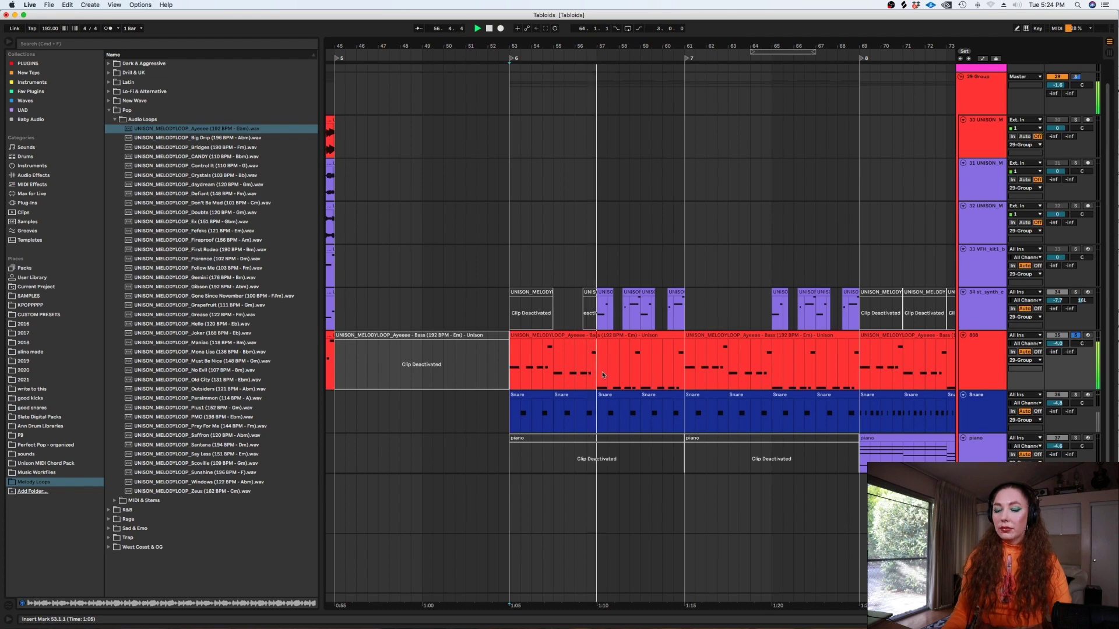
Compare the 808 track with the Bass audio stem by soloing each one during playback from bar 37
key(minus)
key(minus)
click(406, 151)
key(space)
click(1074, 336)
key(space)
click(1075, 120)
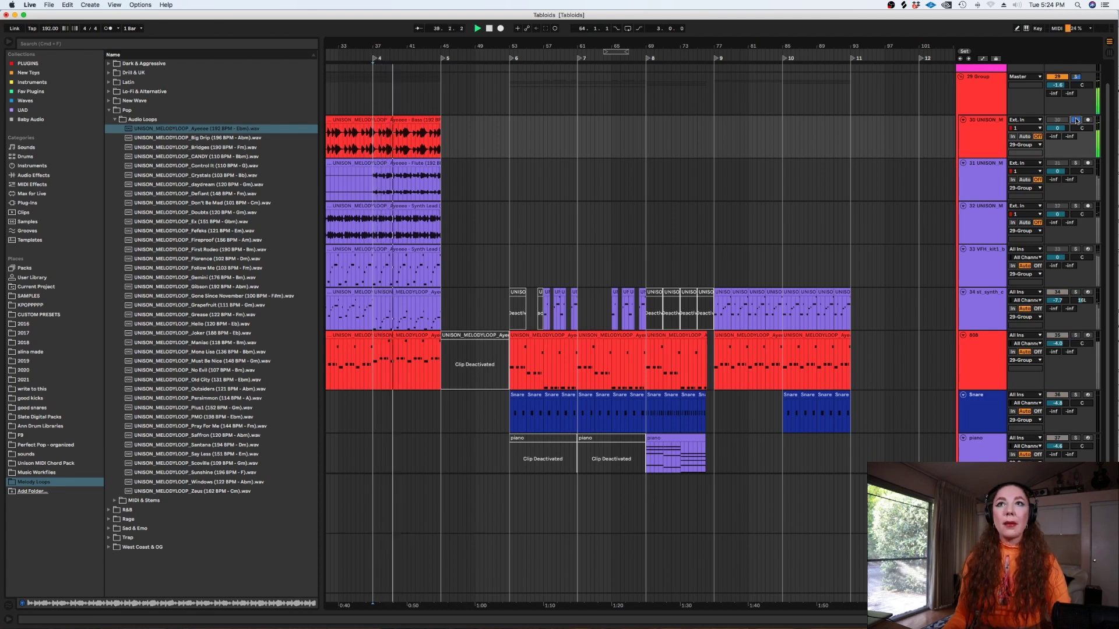
click(1075, 120)
click(1075, 336)
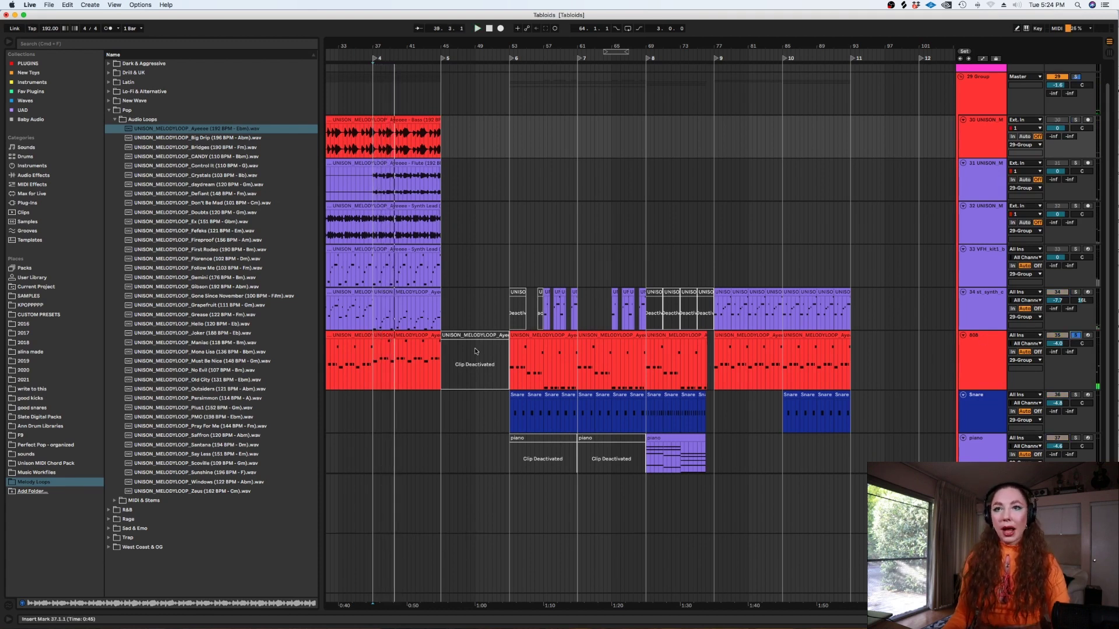
Solo the piano track, activate its clip at bars 53 to 61, and clear the solo
scroll(539, 374, up, 5)
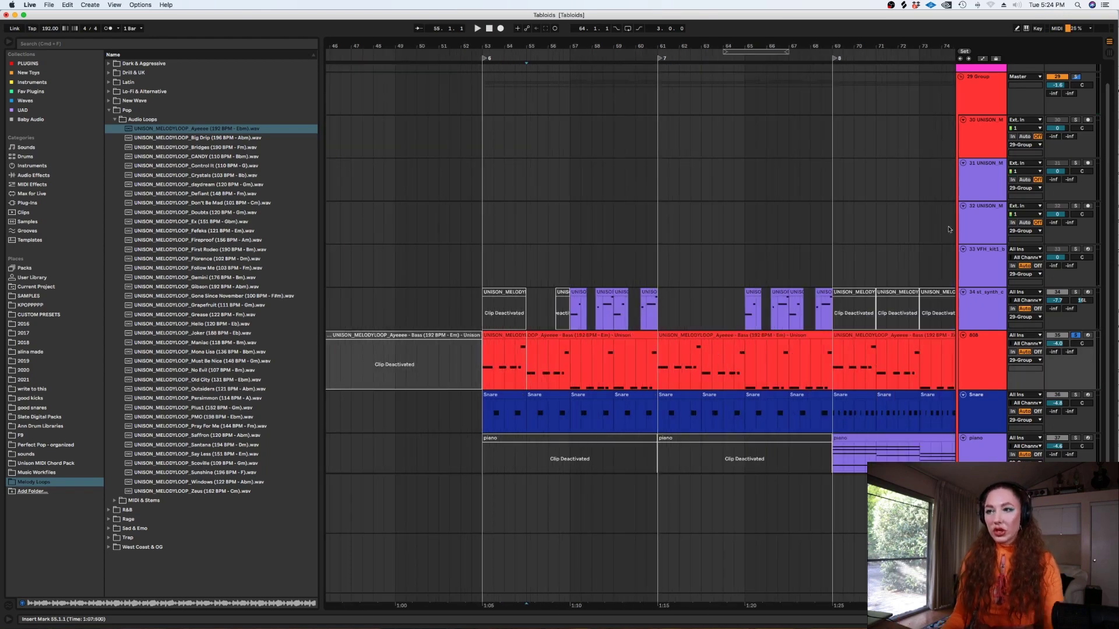
click(1075, 438)
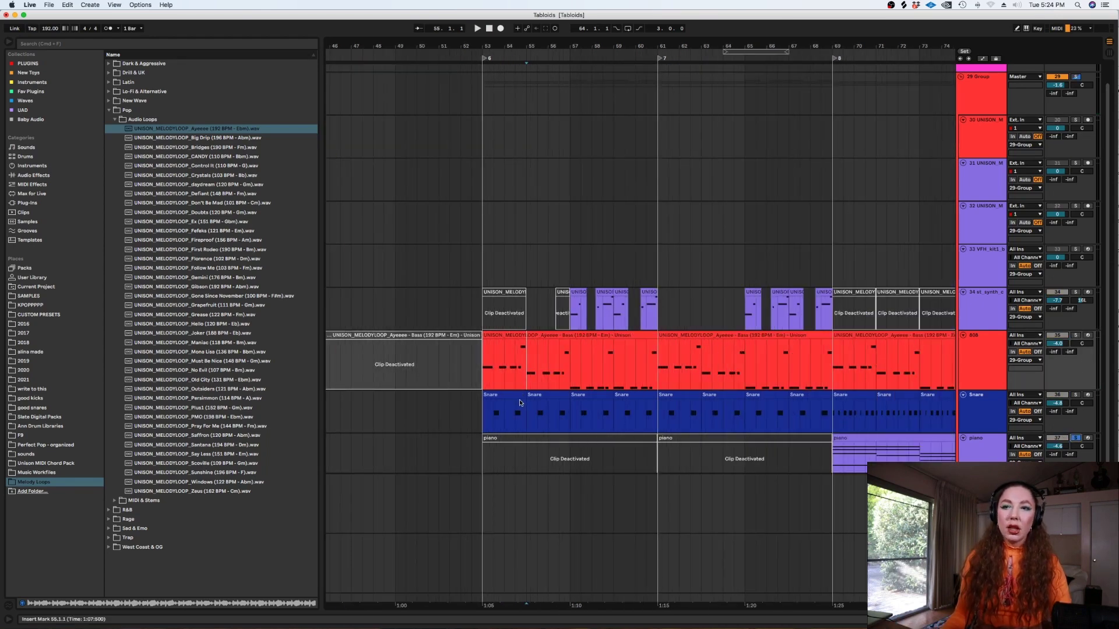
click(538, 438)
key(0)
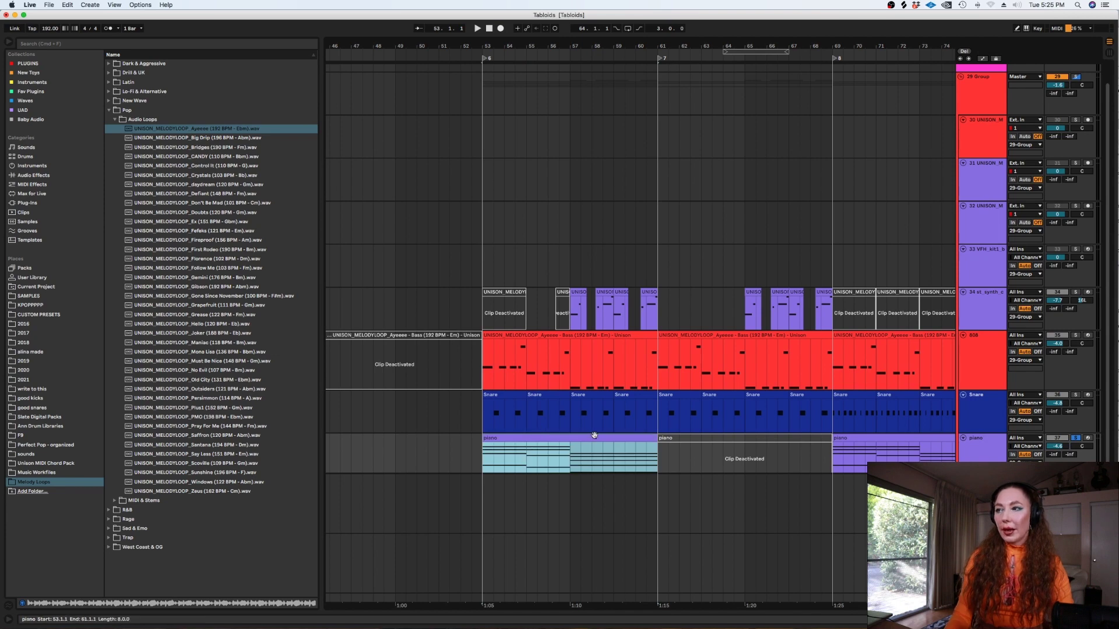
scroll(641, 407, down, 4)
click(392, 343)
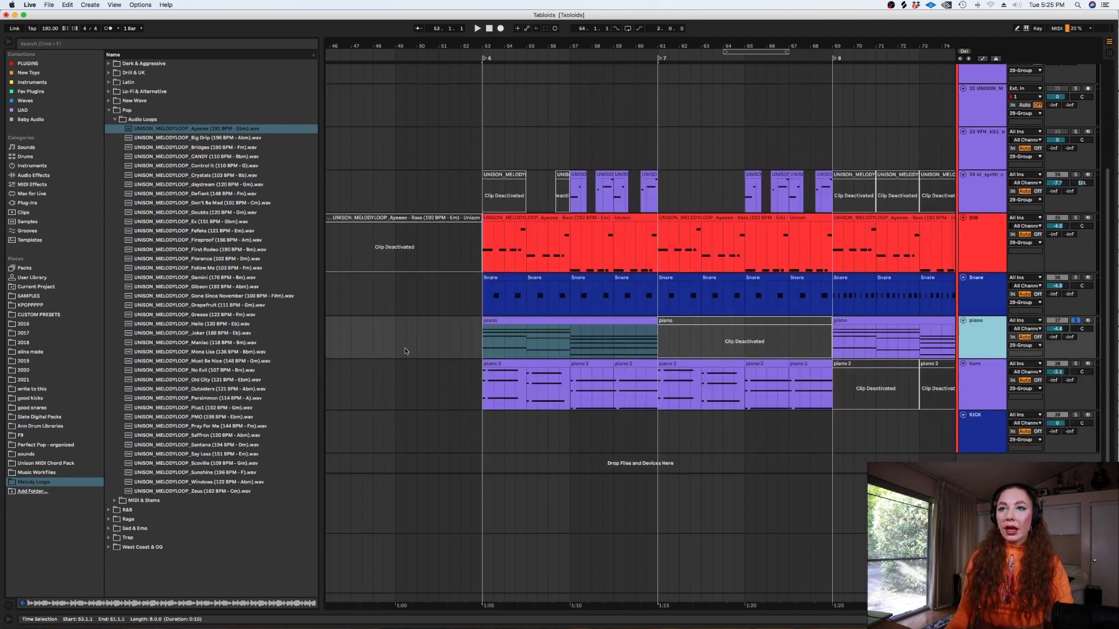
click(1075, 323)
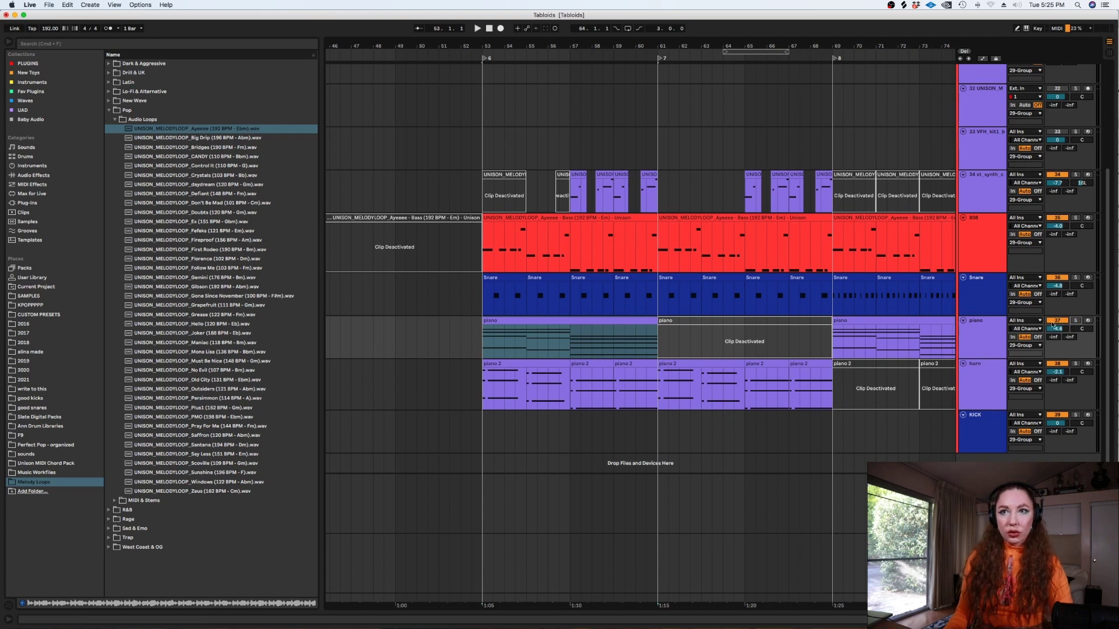
Solo the Snare track, show its Drum Rack, and play it from bar 53
click(484, 296)
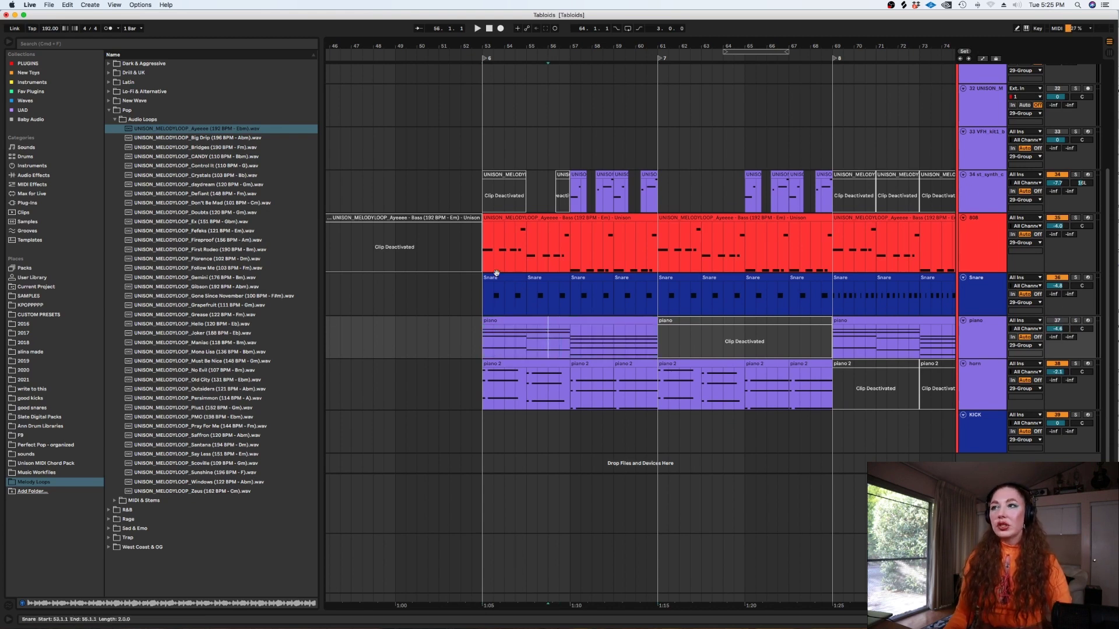
click(1074, 277)
click(970, 293)
double_click(970, 293)
key(space)
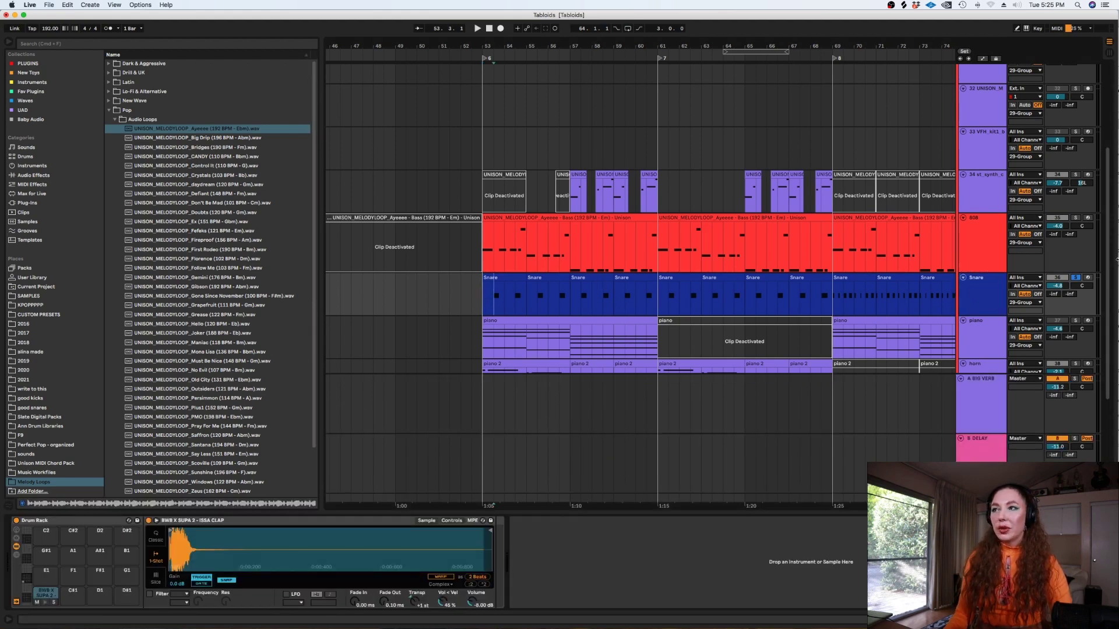
Add the 808 track to the soloed Snare playback and clear both solos
super+click(1075, 218)
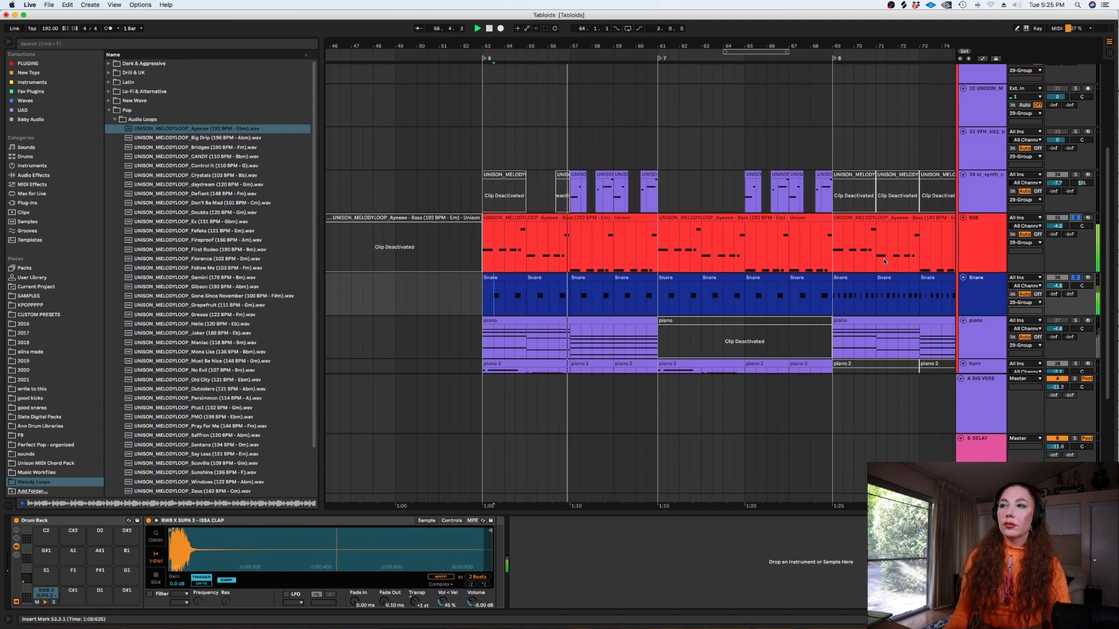
click(1075, 277)
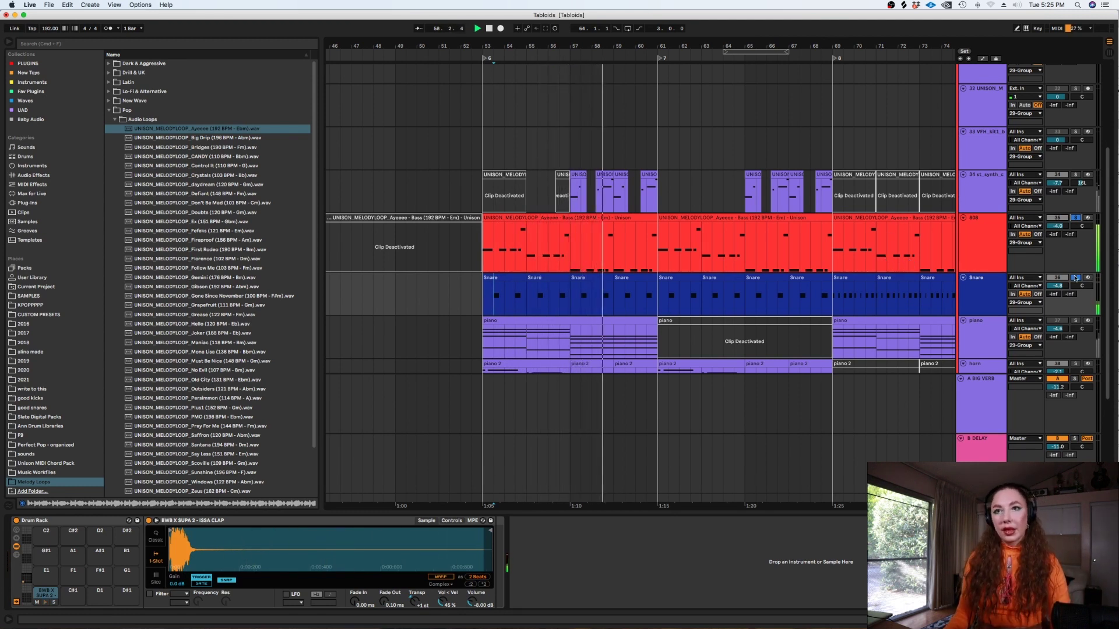
click(1075, 218)
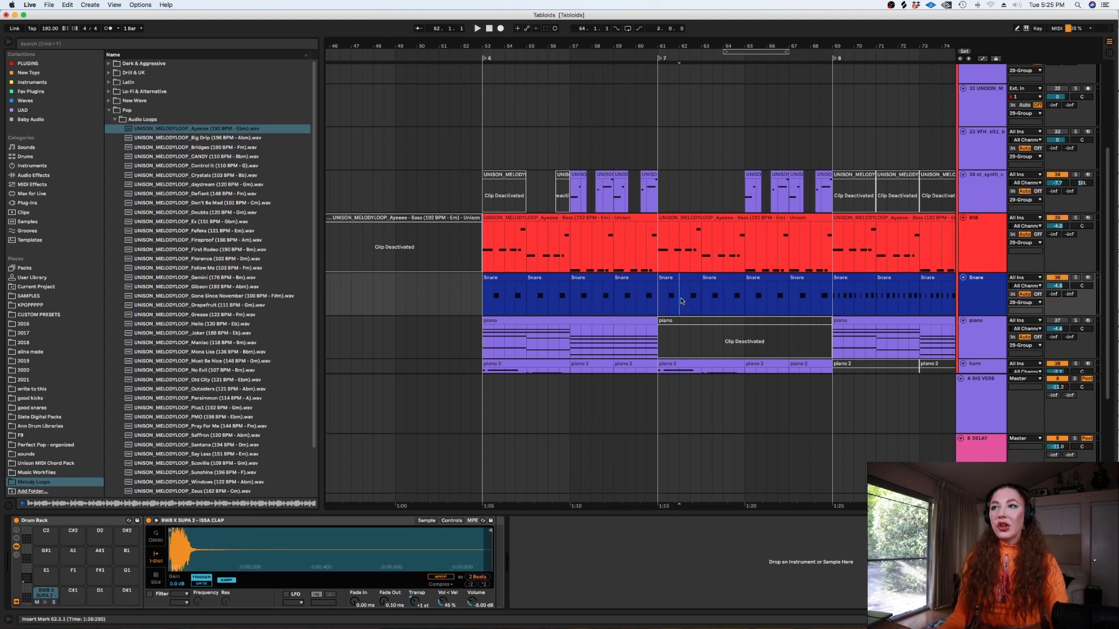
Hide the detail view and focus the arrangement on the piano 2 clips starting at bar 53
scroll(680, 301, down, 3)
key(super+alt+l)
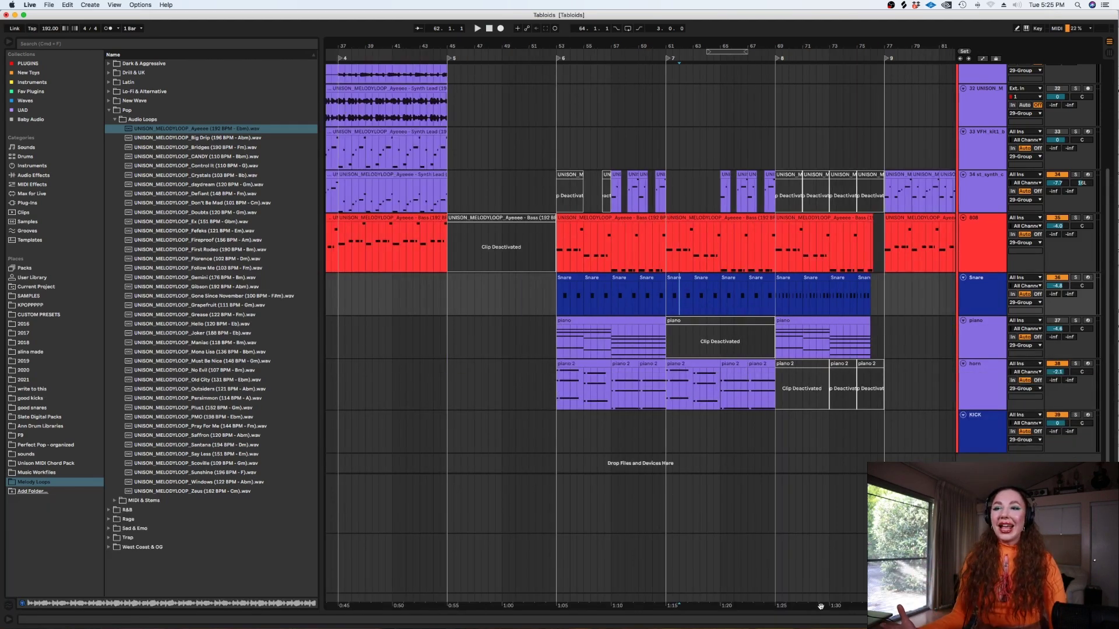
drag(814, 607, 776, 612)
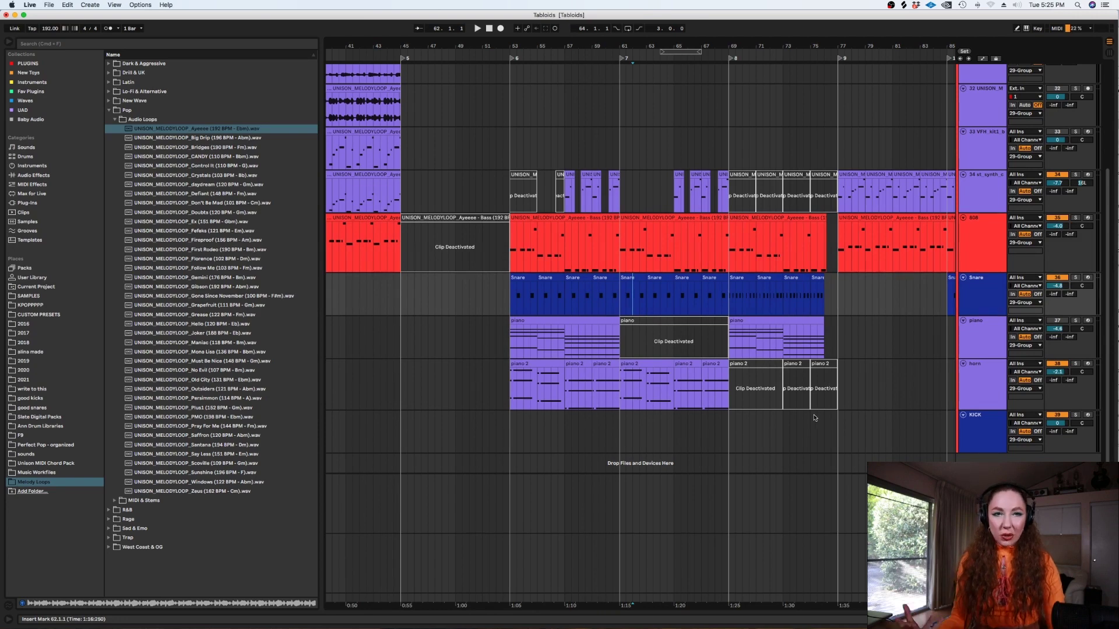
click(549, 396)
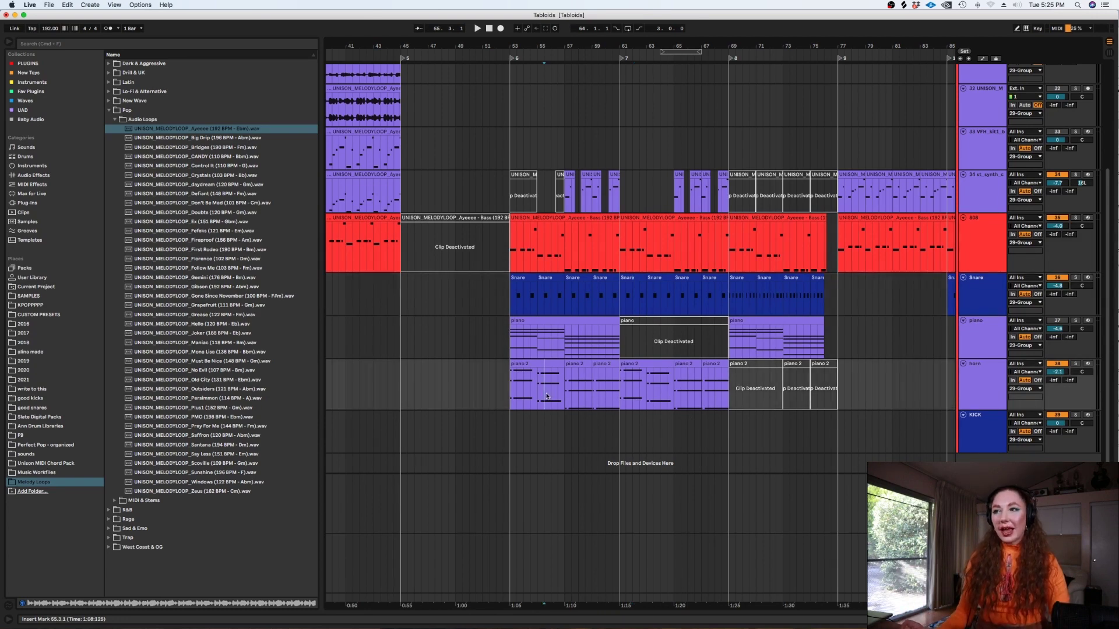
key(plus)
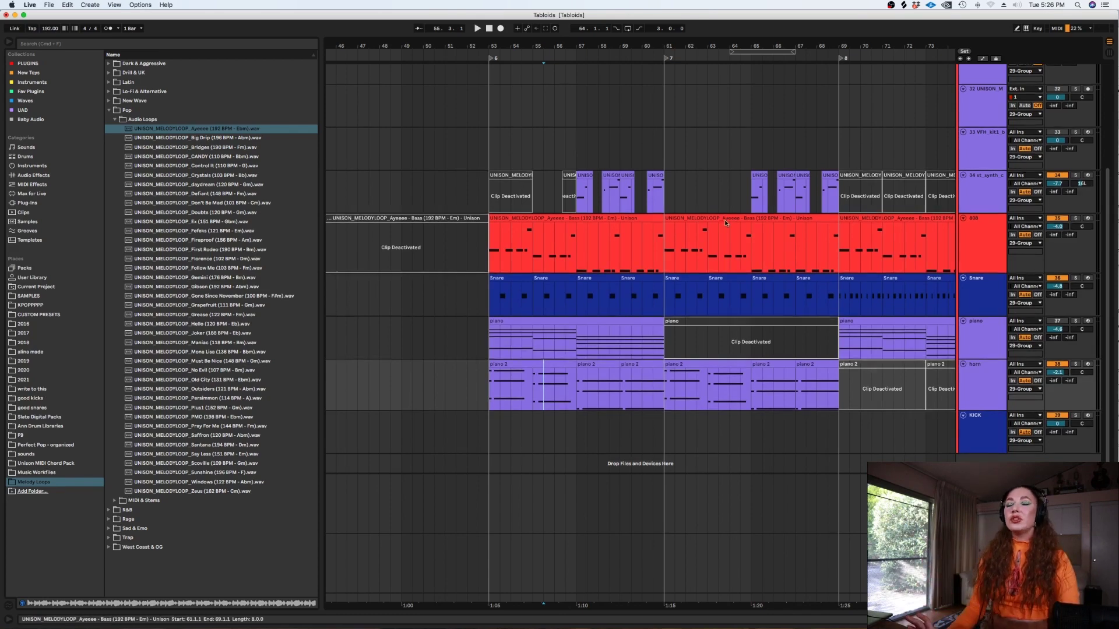
Select track 38 with the piano 2 clips and set the playback start to bar 53
scroll(550, 288, down, 1)
scroll(809, 222, down, 5)
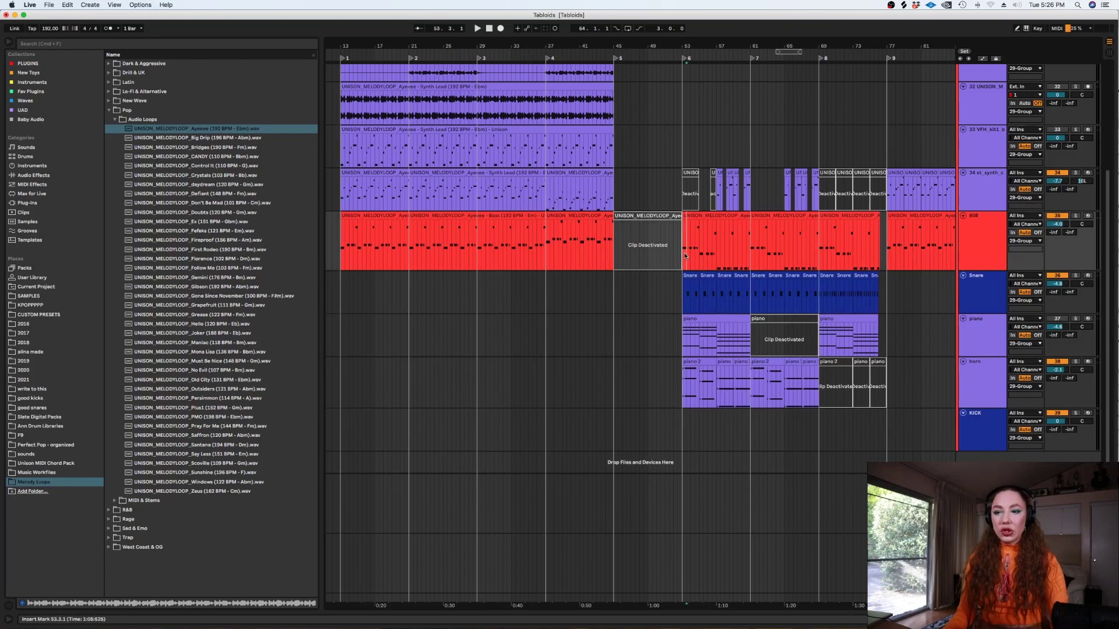
scroll(688, 260, up, 7)
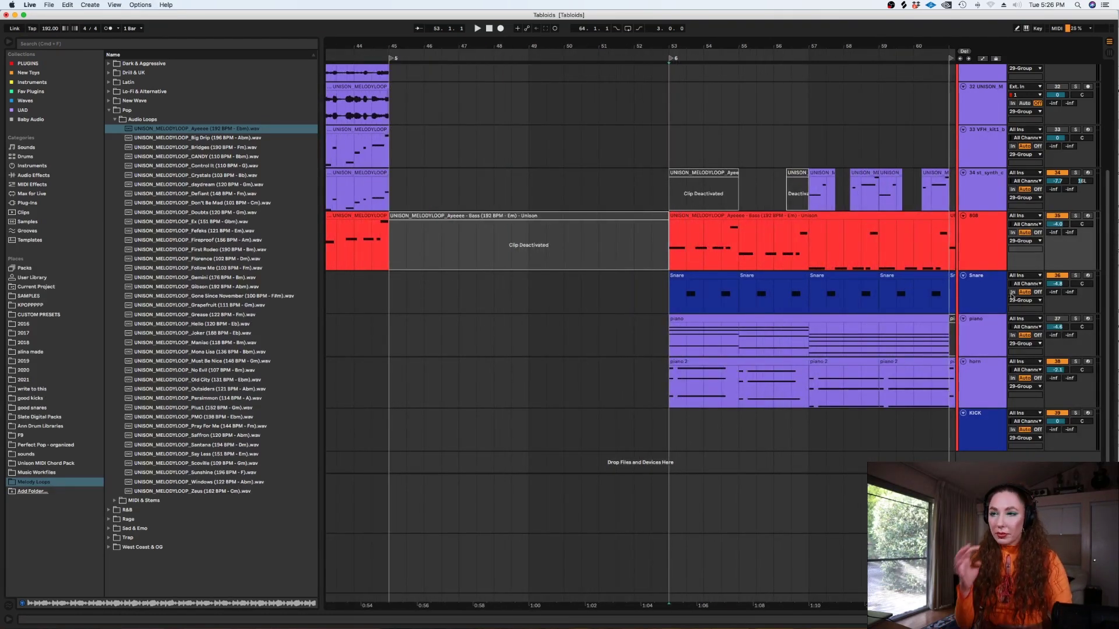
click(732, 390)
key(minus)
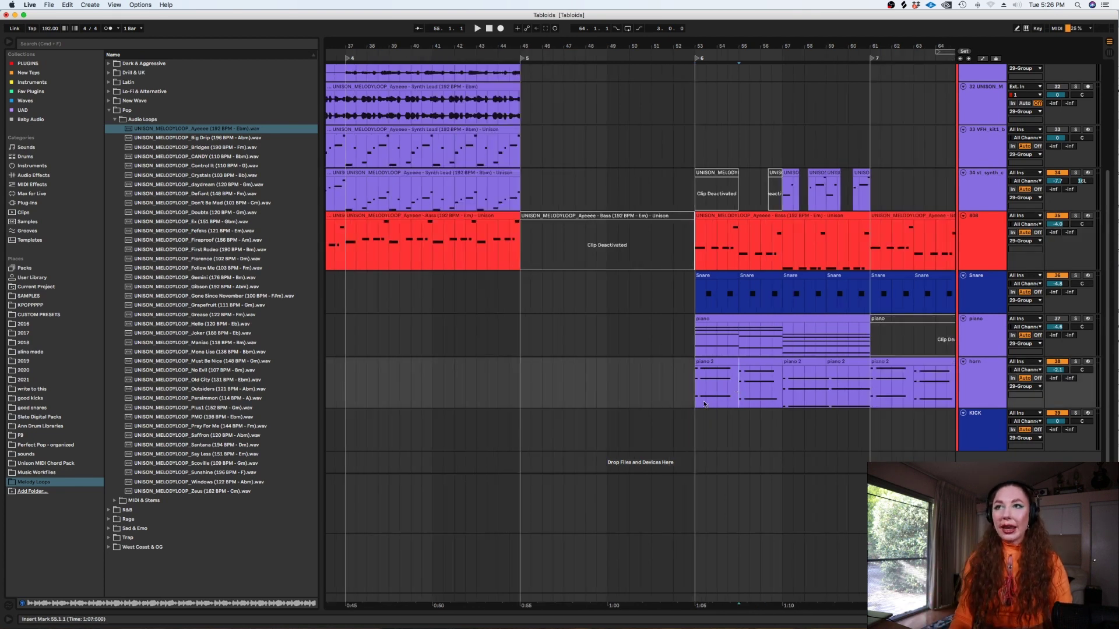
click(997, 378)
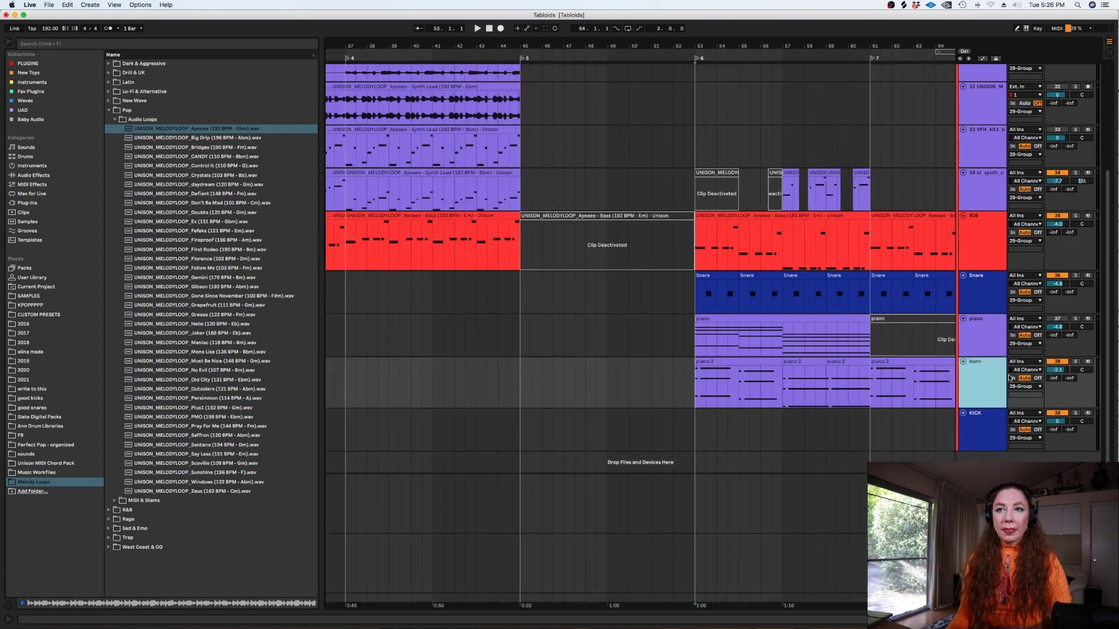
click(685, 390)
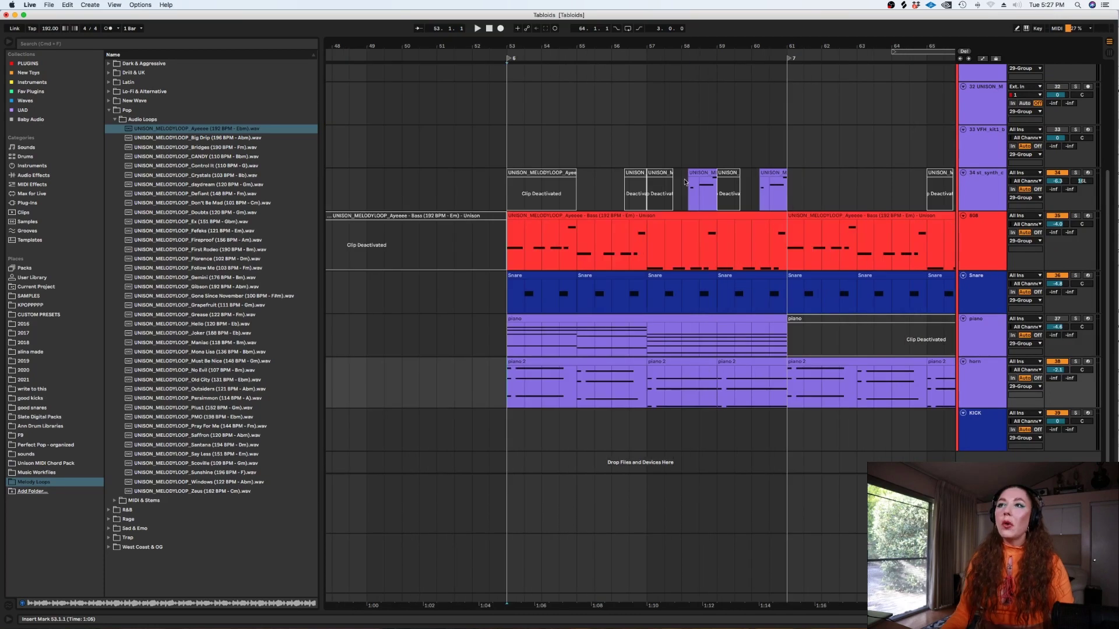
Solo track 34, play its synth clip from bar 58, and clear the solo before stopping playback
click(688, 185)
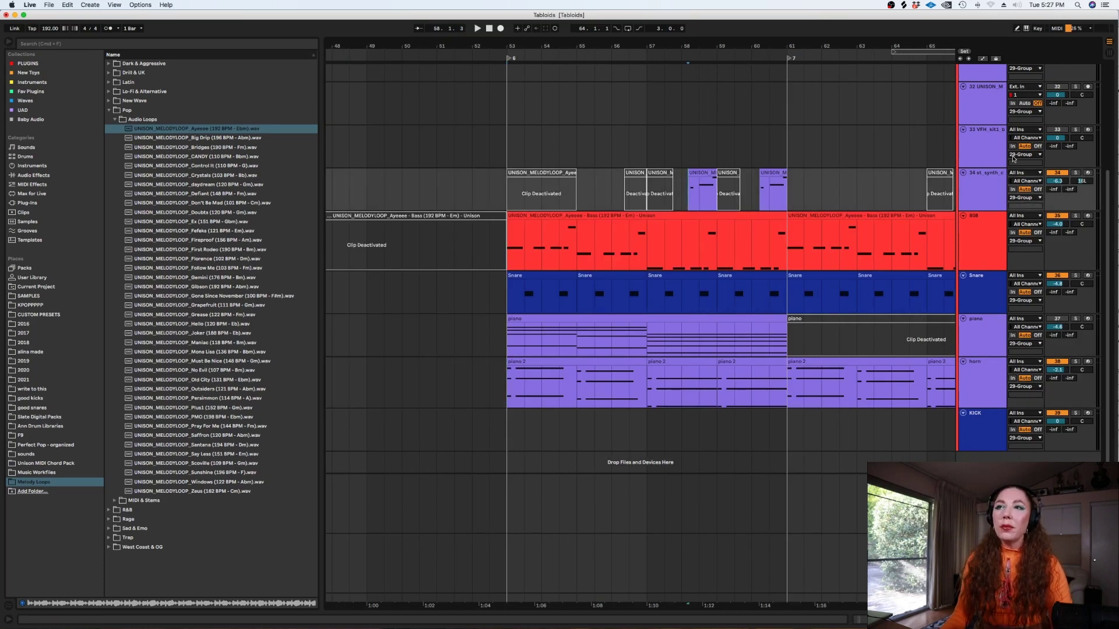
click(1076, 173)
key(space)
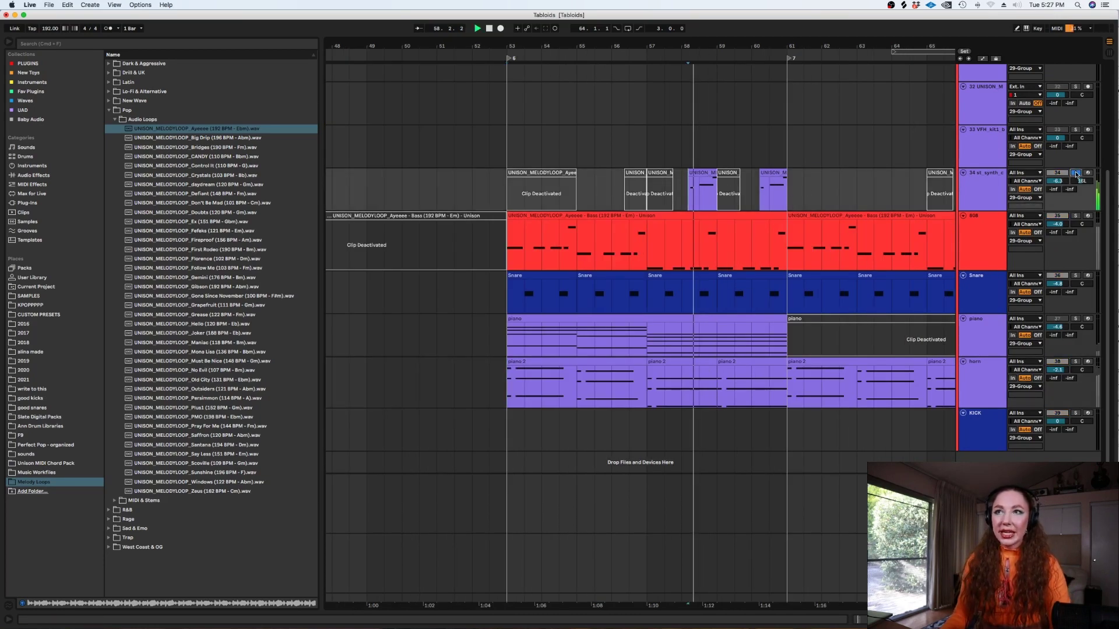
click(1075, 173)
key(space)
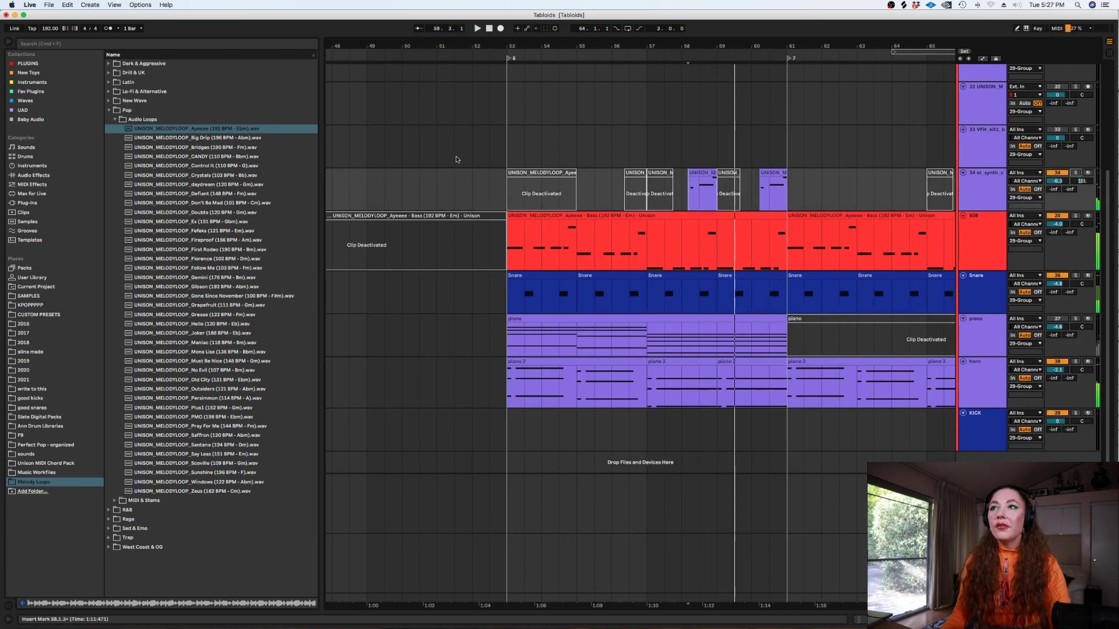
Extend the start of track 34's Synth Lead clip at bar 58 back to about 55.3.3
drag(688, 181, 618, 177)
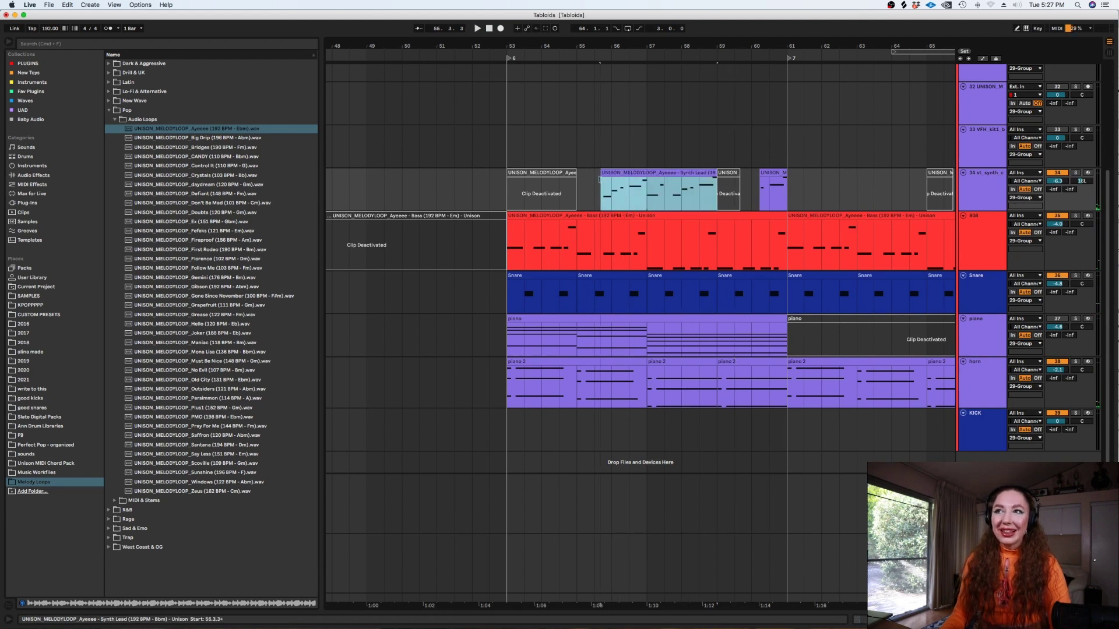
Solo track 33, play its Synth Lead MIDI from bar 21, and clear the solo before stopping playback
key(minus)
key(minus)
scroll(378, 156, up, 3)
scroll(378, 156, up, 2)
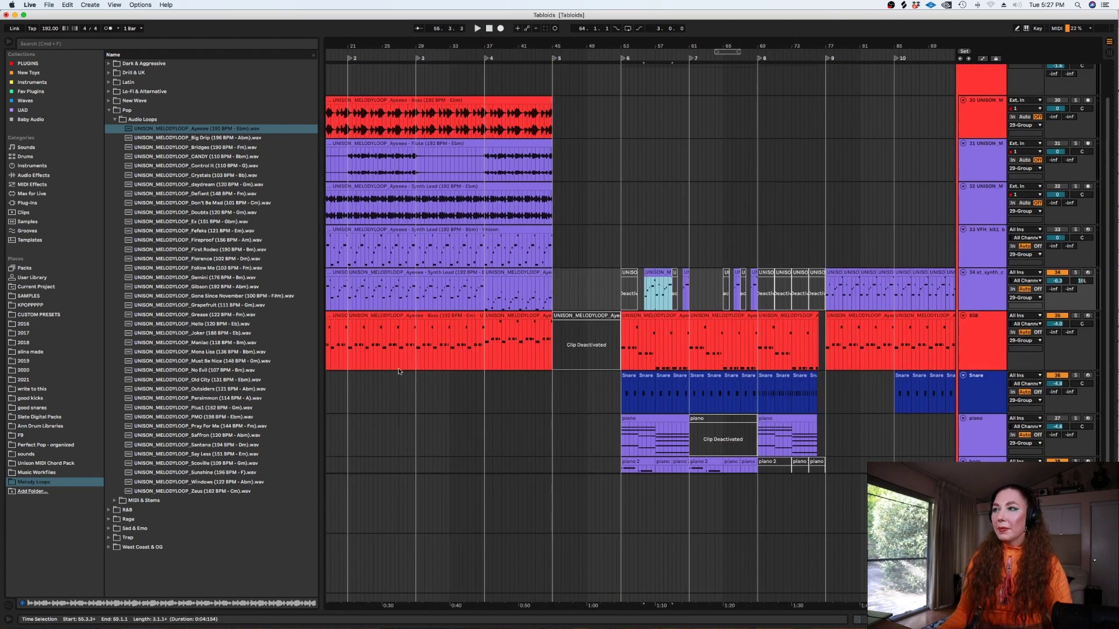
click(349, 243)
click(1076, 229)
key(space)
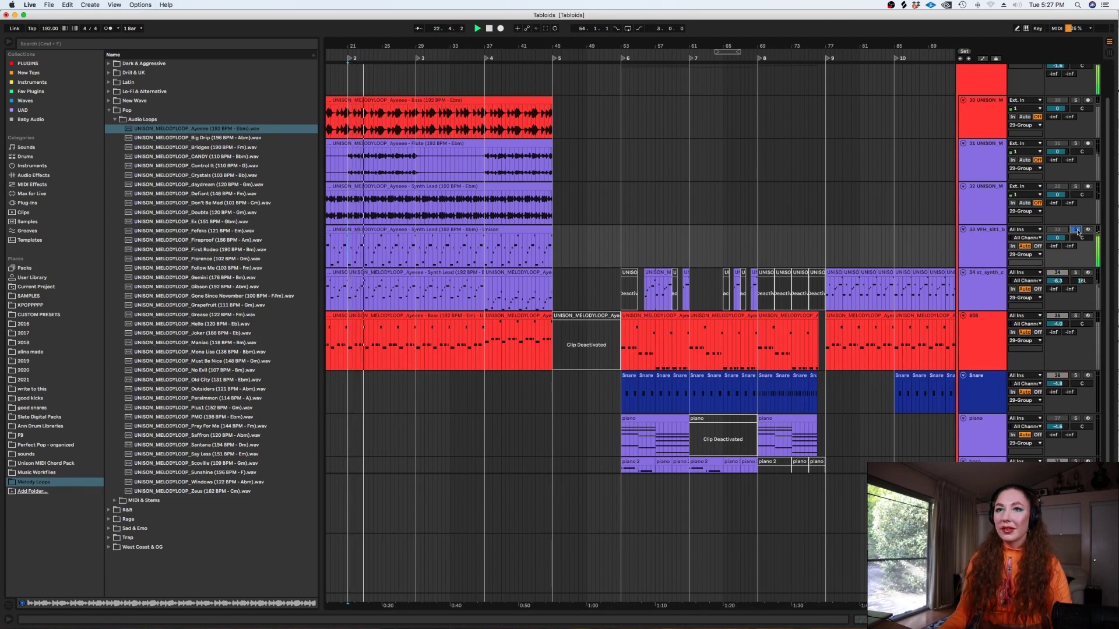
click(1077, 231)
key(space)
Examine the chopped synth clips around bars 53 to 61 alongside the earlier melody loop stems
click(666, 300)
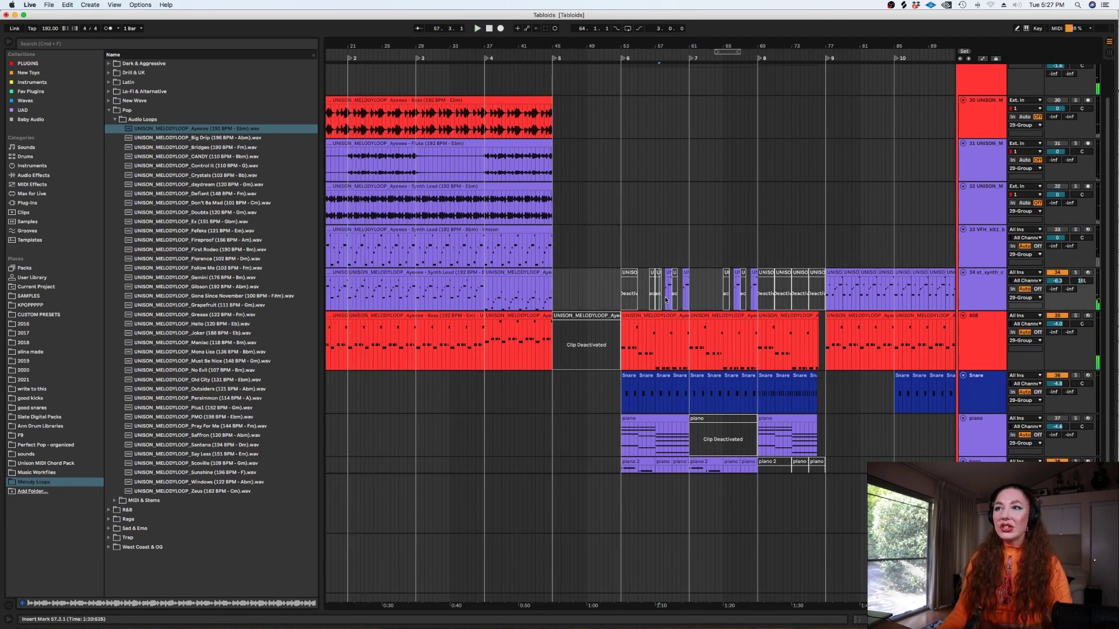
key(plus)
key(plus)
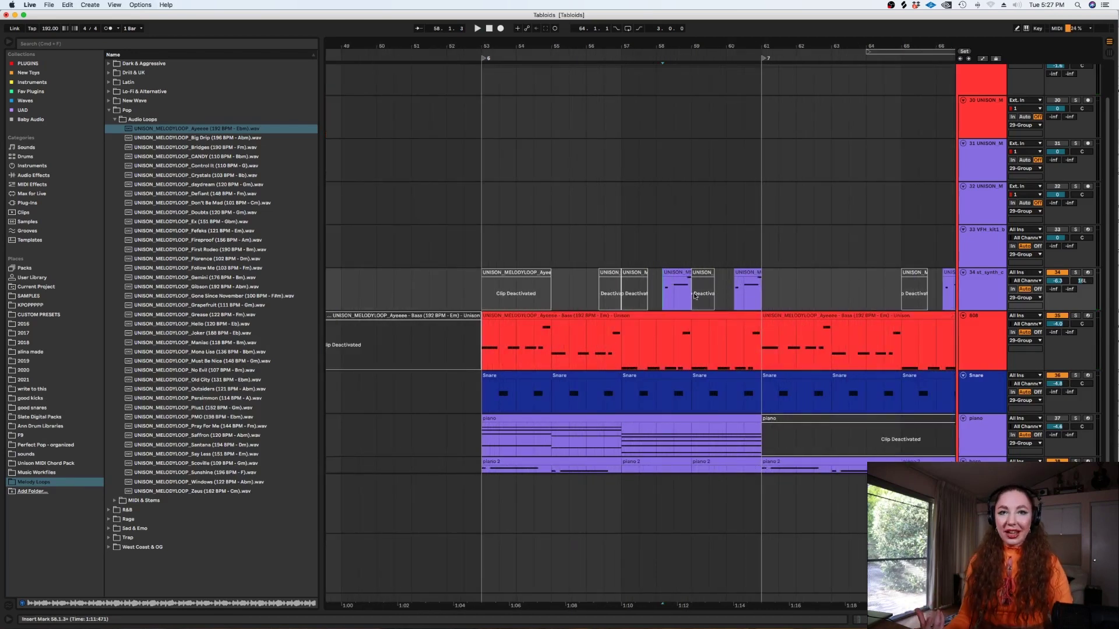
key(minus)
scroll(691, 309, down, 3)
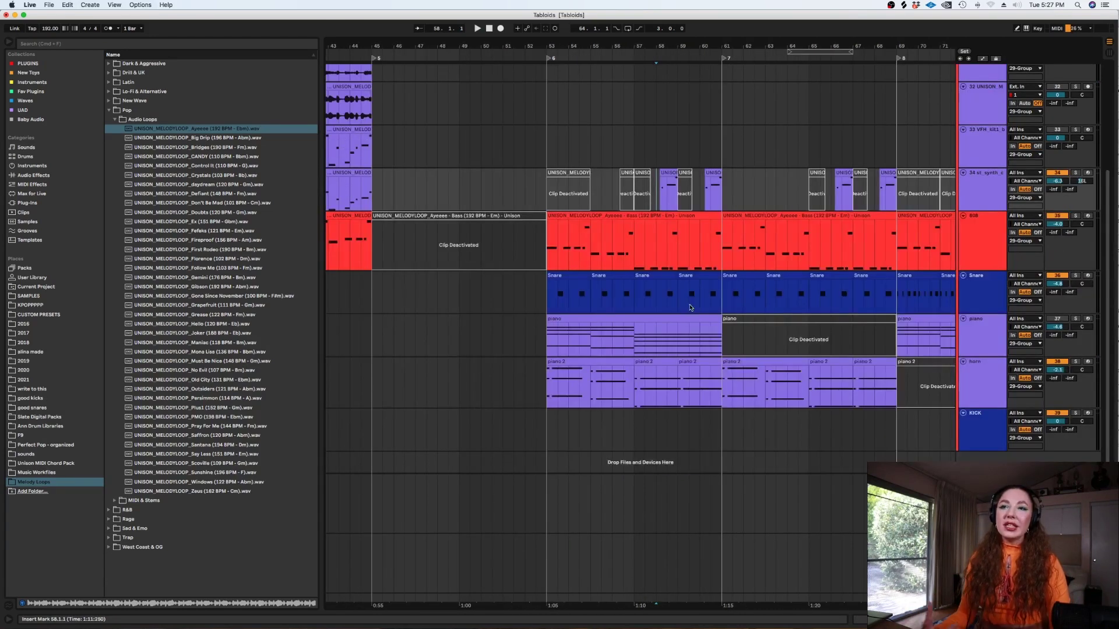
scroll(689, 308, up, 5)
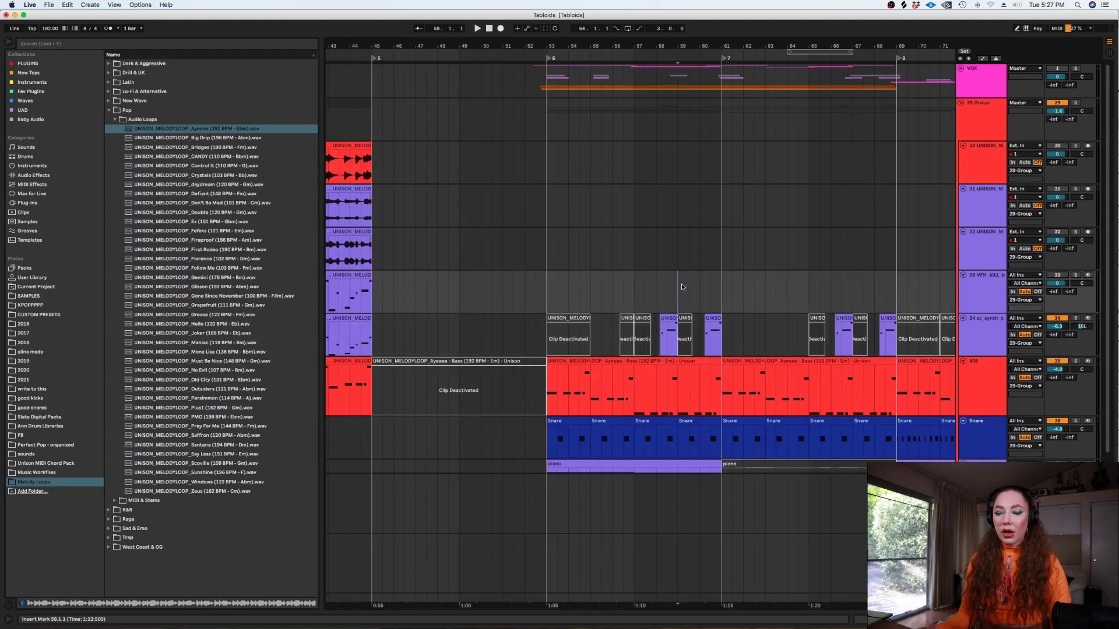
key(minus)
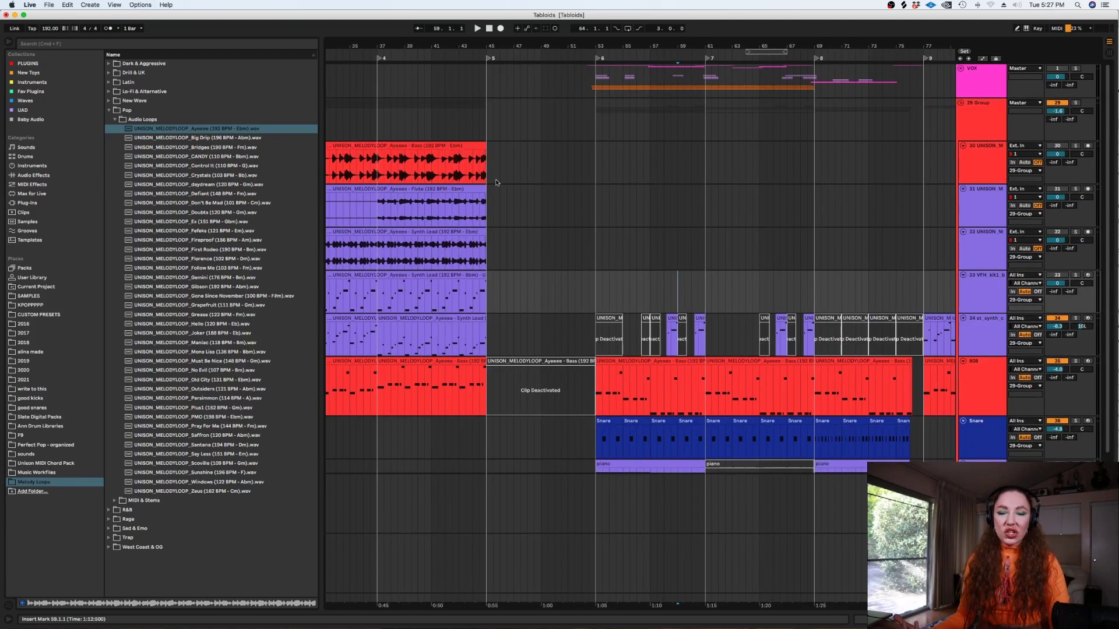
right_click(575, 248)
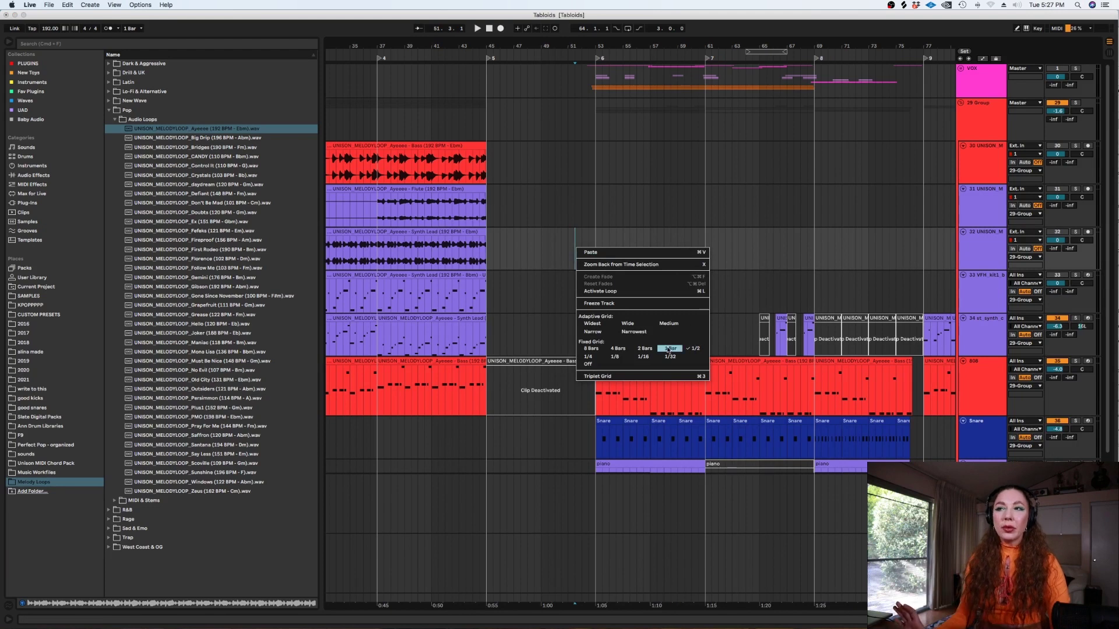
key(Escape)
Point out the Synth Lead audio from bar 37 to 45 on track 32 and its Ayeeee source loop in the browser
drag(378, 251, 492, 253)
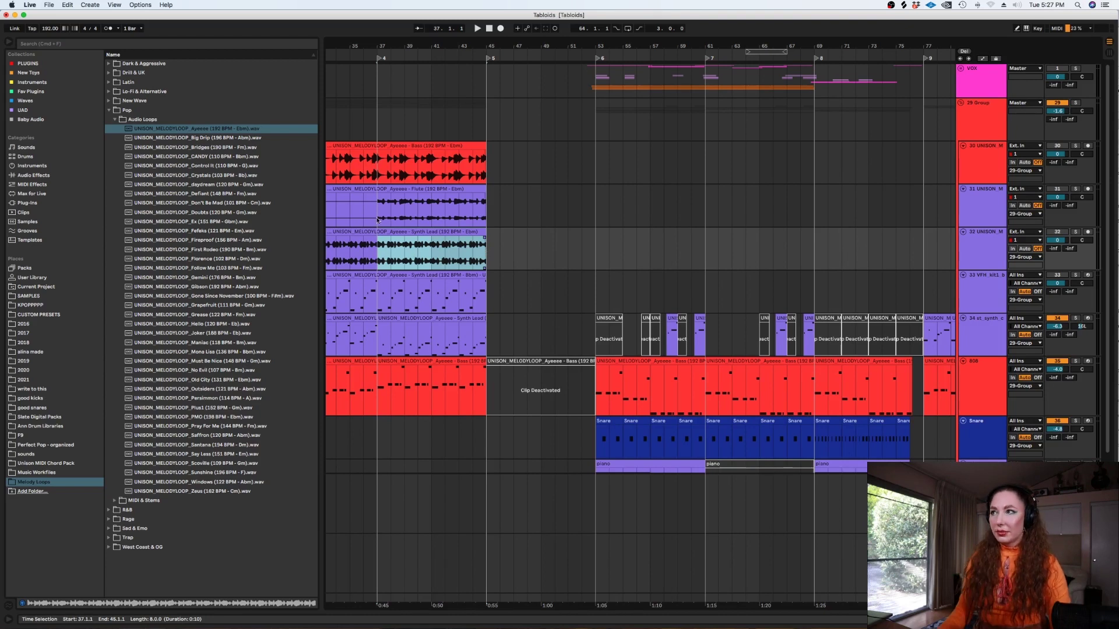
click(204, 130)
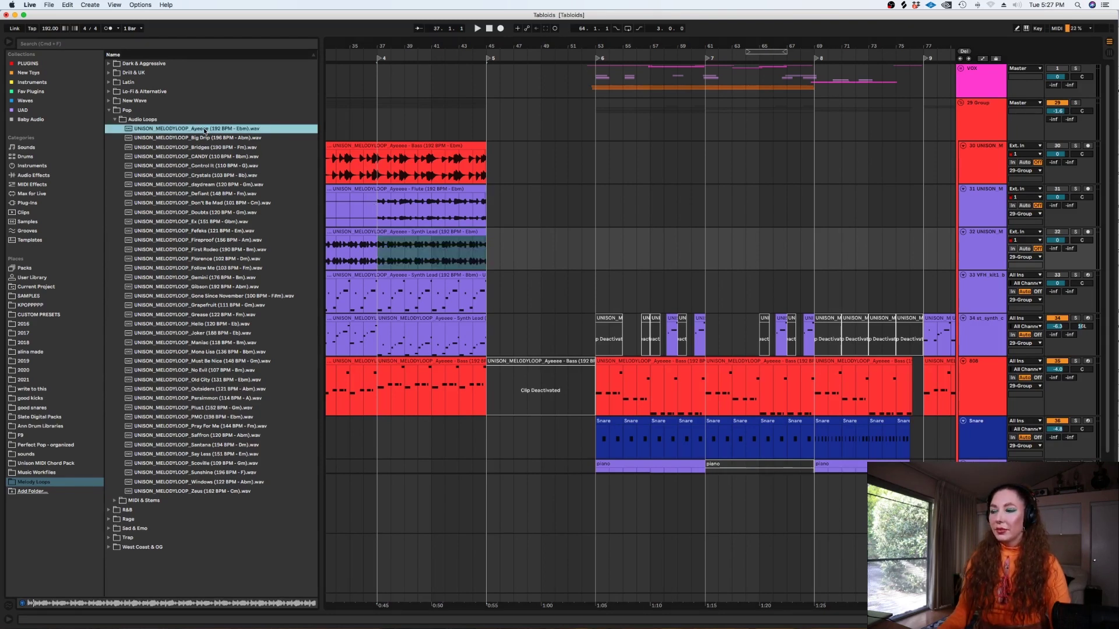
click(593, 257)
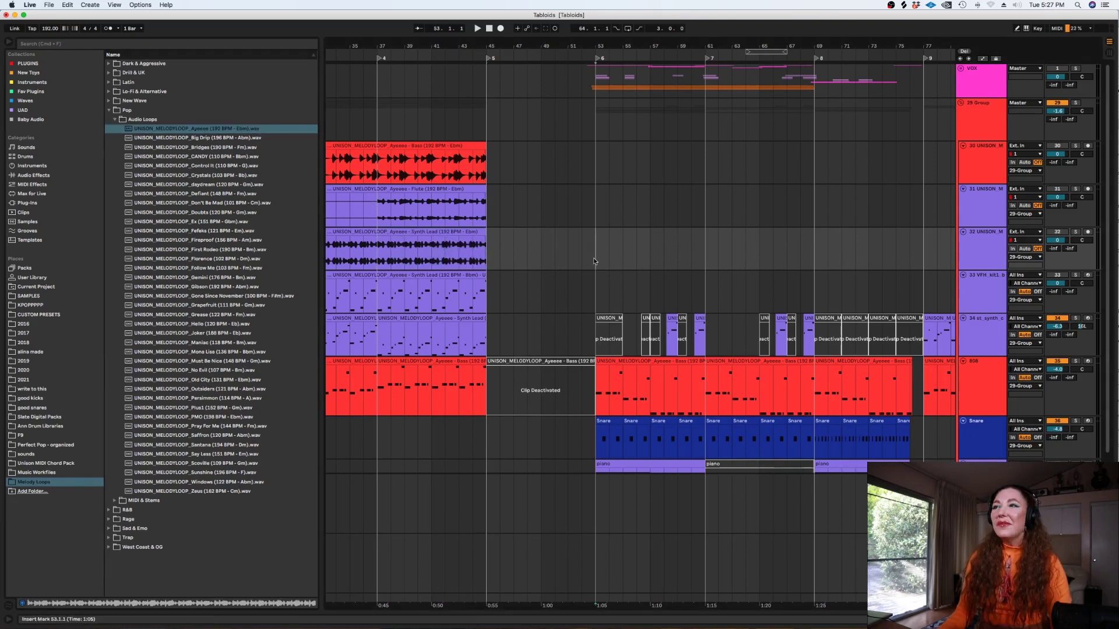
scroll(628, 283, down, 3)
scroll(609, 256, up, 3)
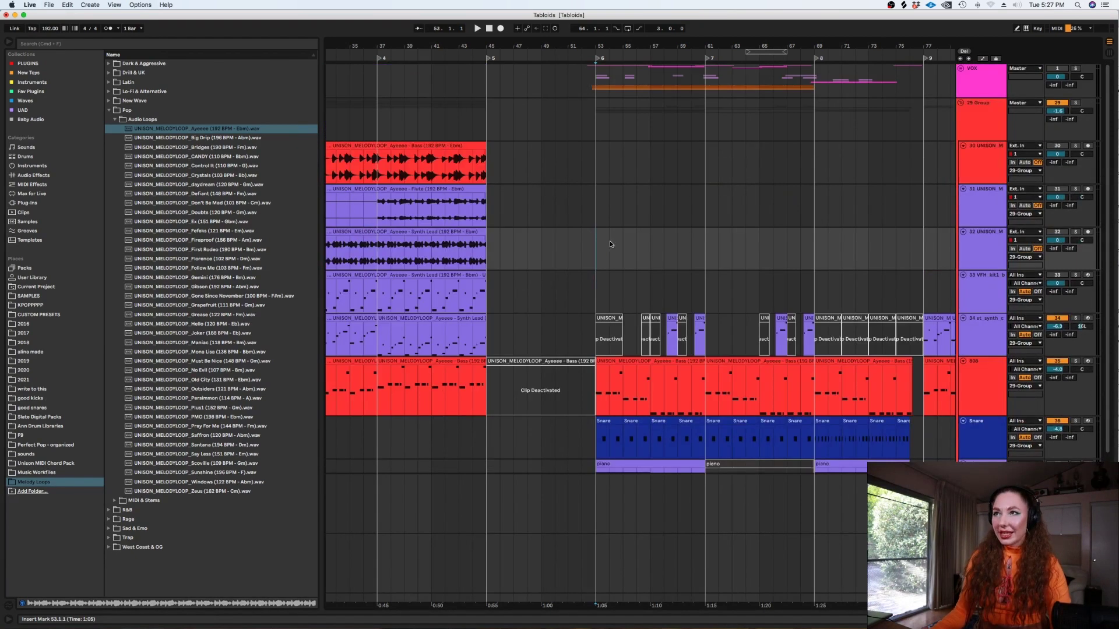
Fold the 29-Group and play the arrangement with vocals from bar 52
click(579, 87)
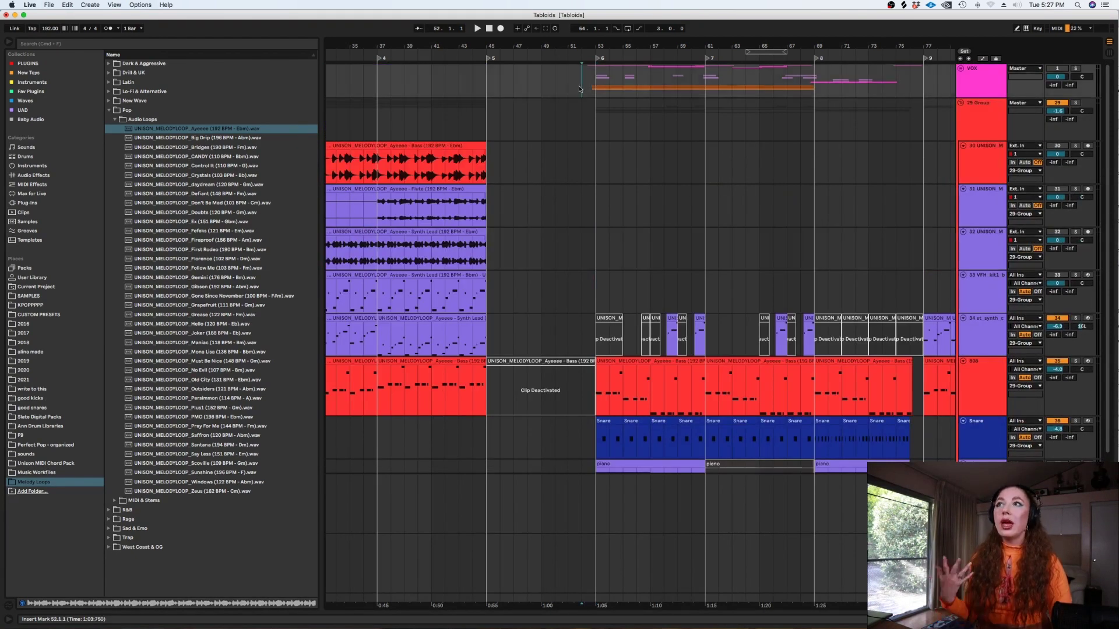
click(961, 103)
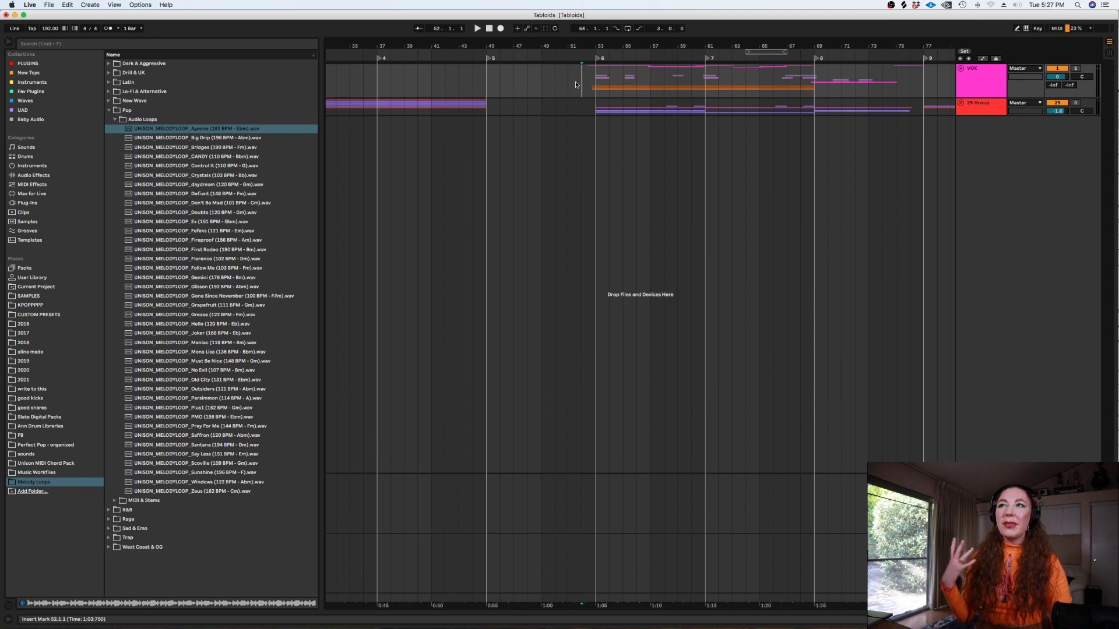
scroll(857, 408, right, 3)
key(space)
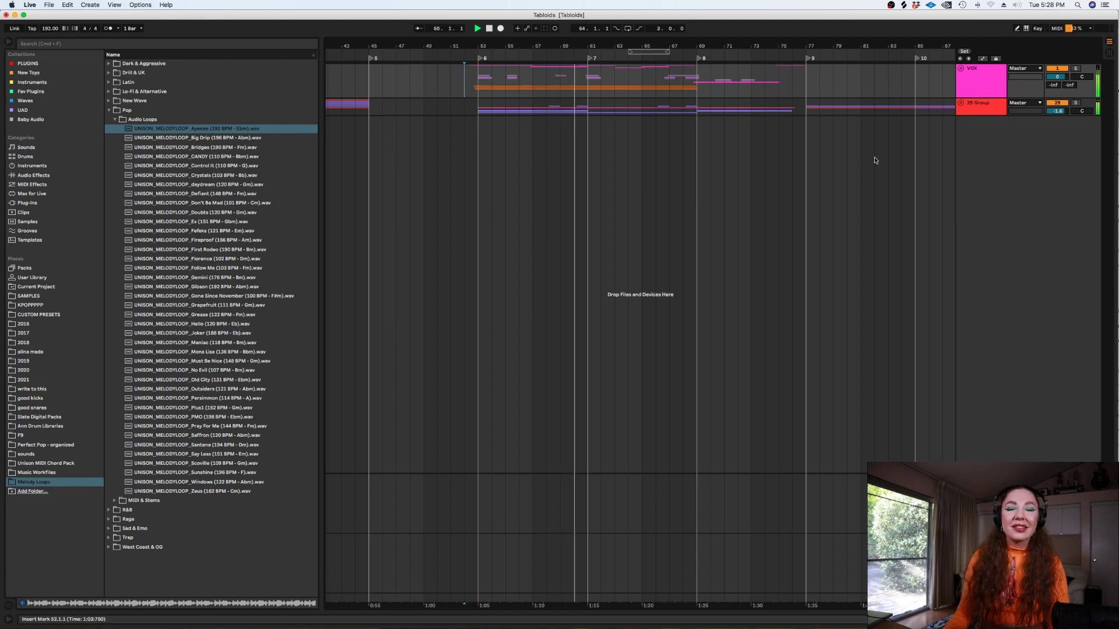
Unfold the VOX group and its BGV subgroup to show the lead and background vocal tracks
click(962, 69)
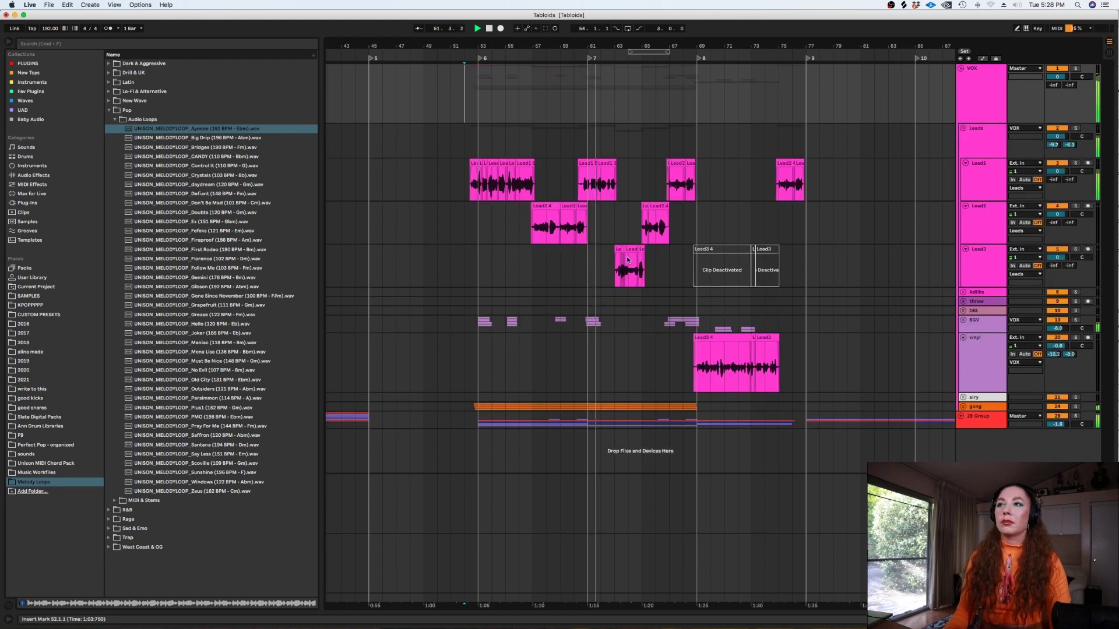
click(963, 319)
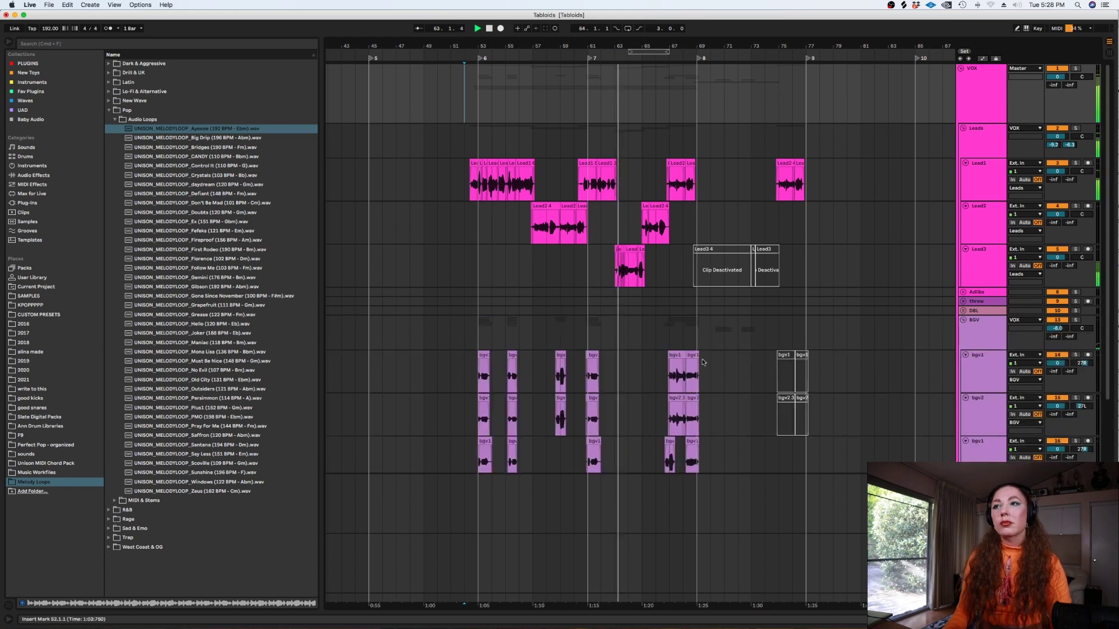
scroll(670, 408, down, 2)
Deactivate the clips around bar 67 on the lower two bgv tracks and from bar 58 to 60 on the upper two
drag(670, 416, 670, 446)
key(0)
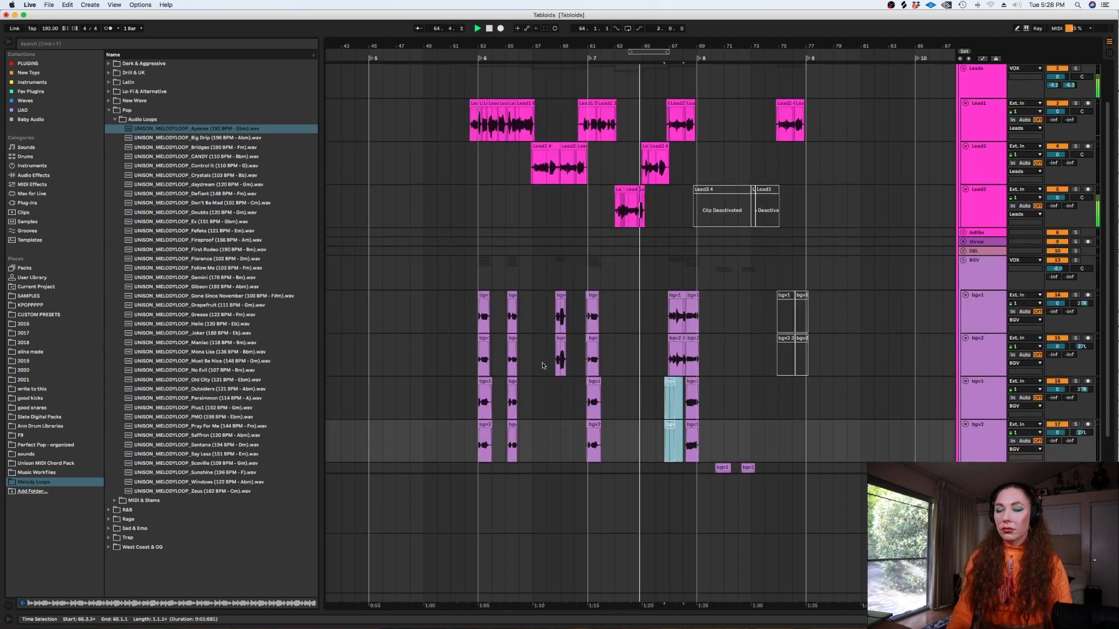
drag(548, 300, 574, 359)
key(0)
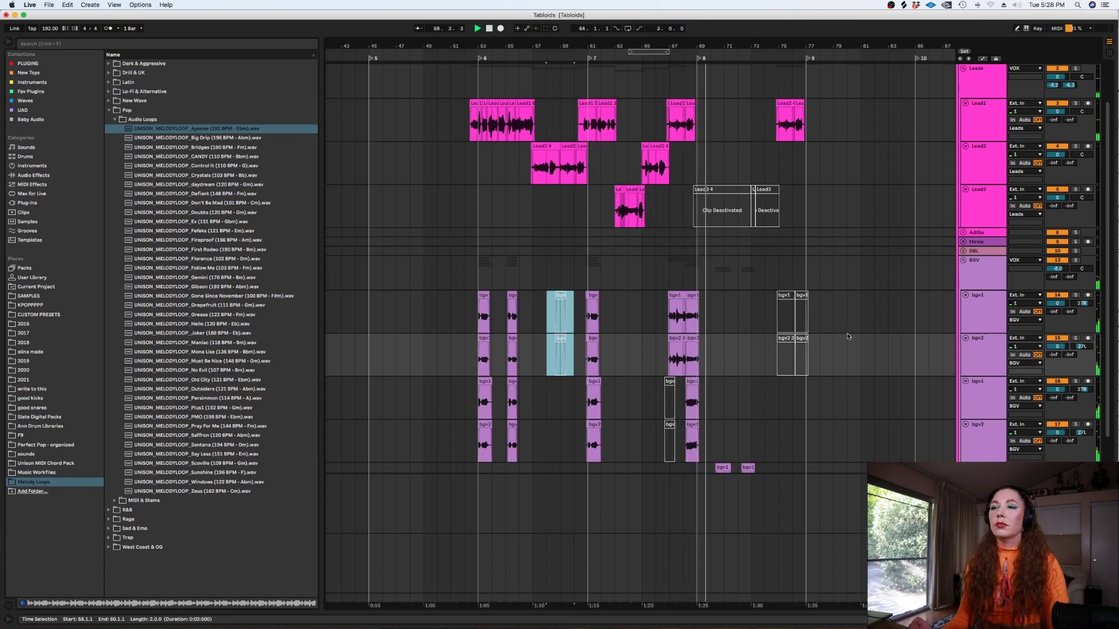
Fold the BGV group and stop playback, leaving the insert marker at bar 77
click(963, 259)
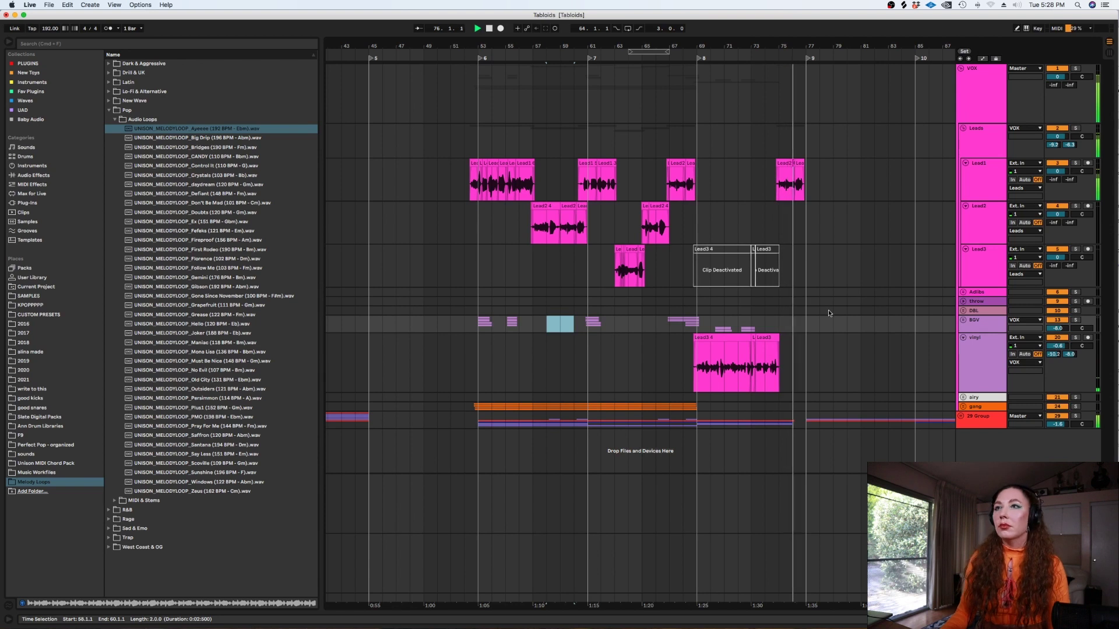
key(space)
click(845, 383)
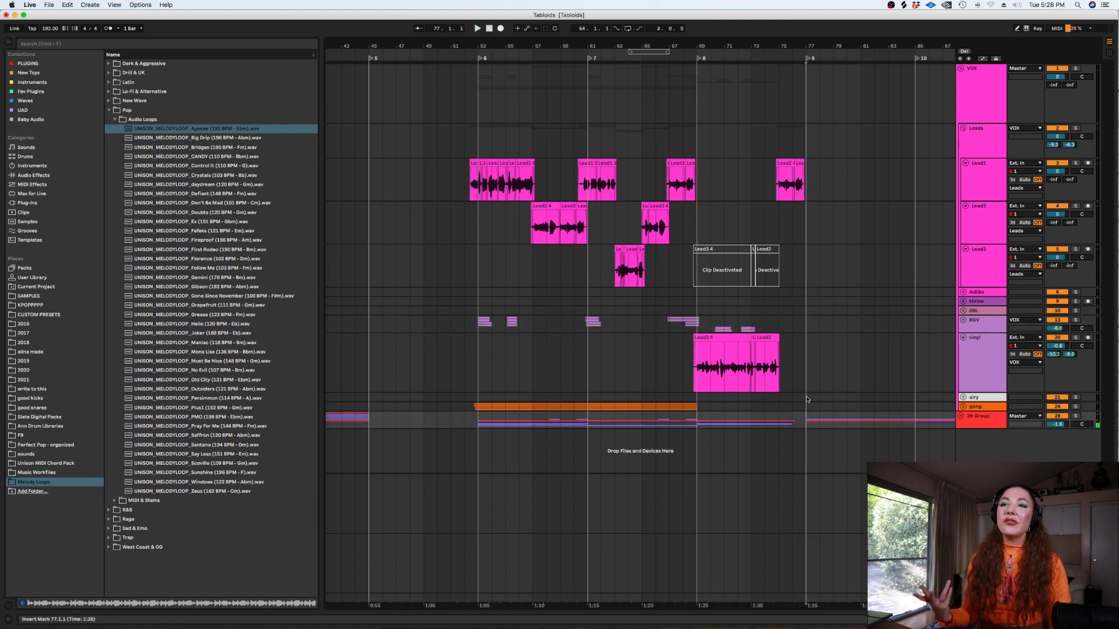
key(plus)
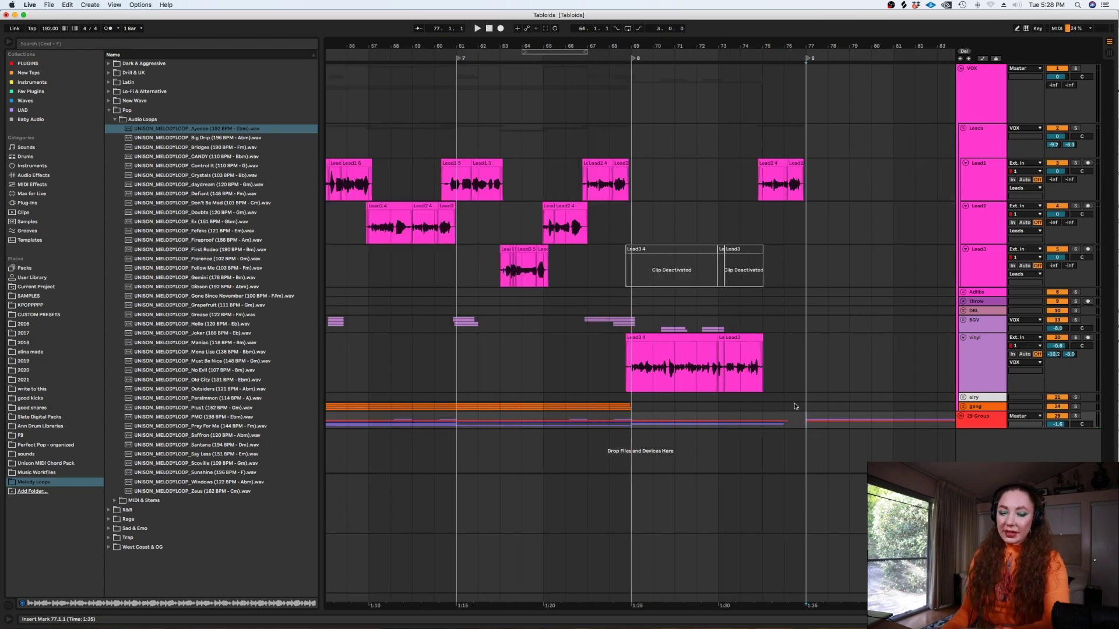
key(minus)
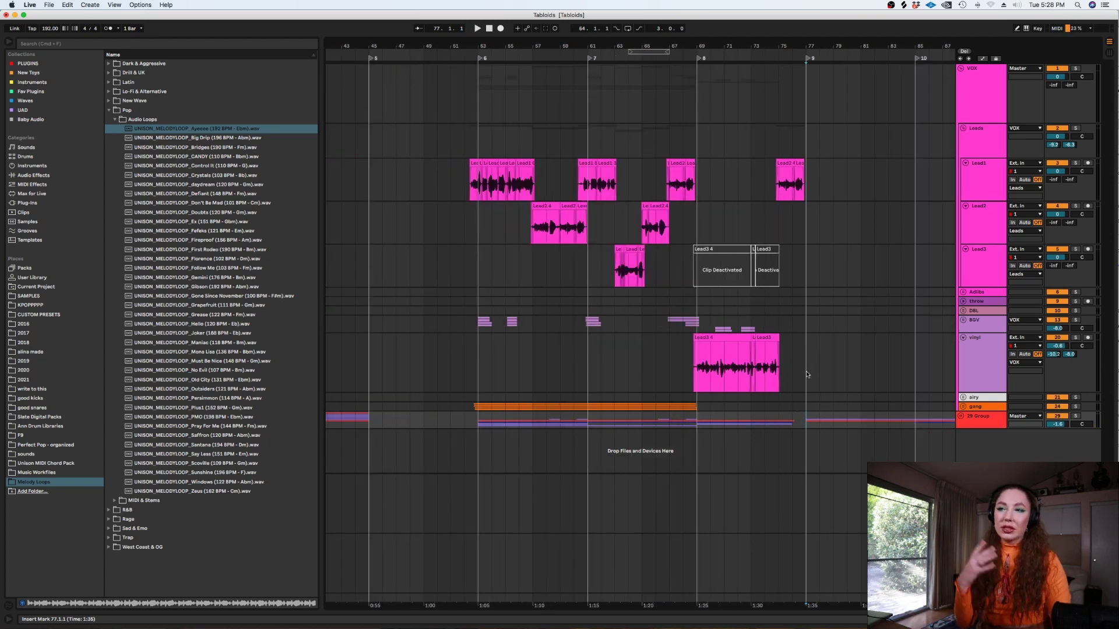
Unfold the 29-Group and place the insert marker at bar 75 on track 33
click(793, 419)
key(plus)
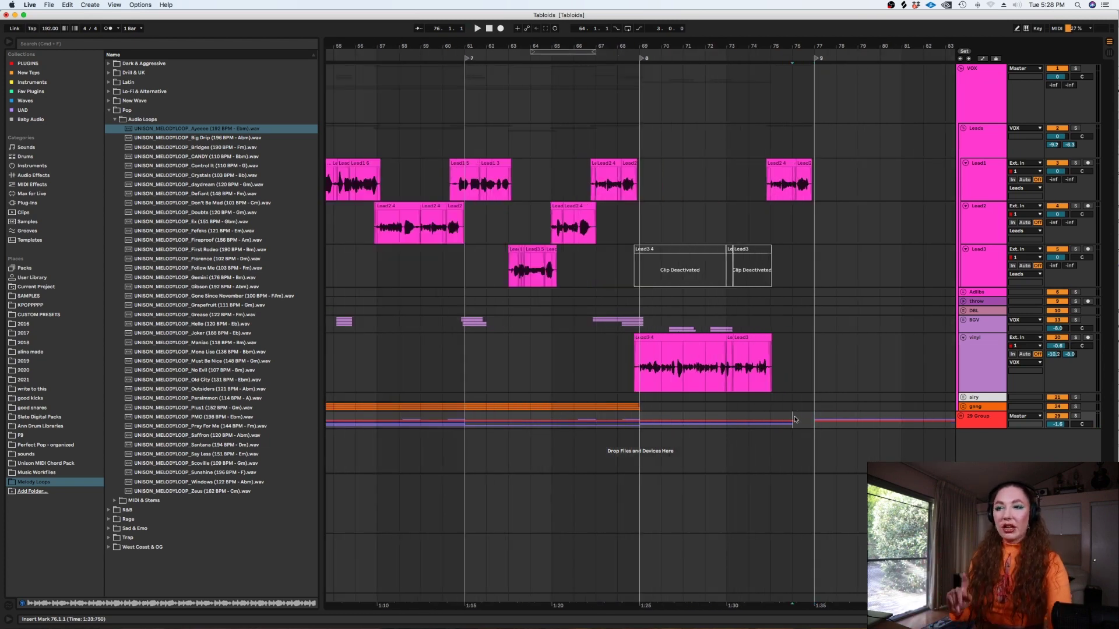
scroll(807, 606, right, 5)
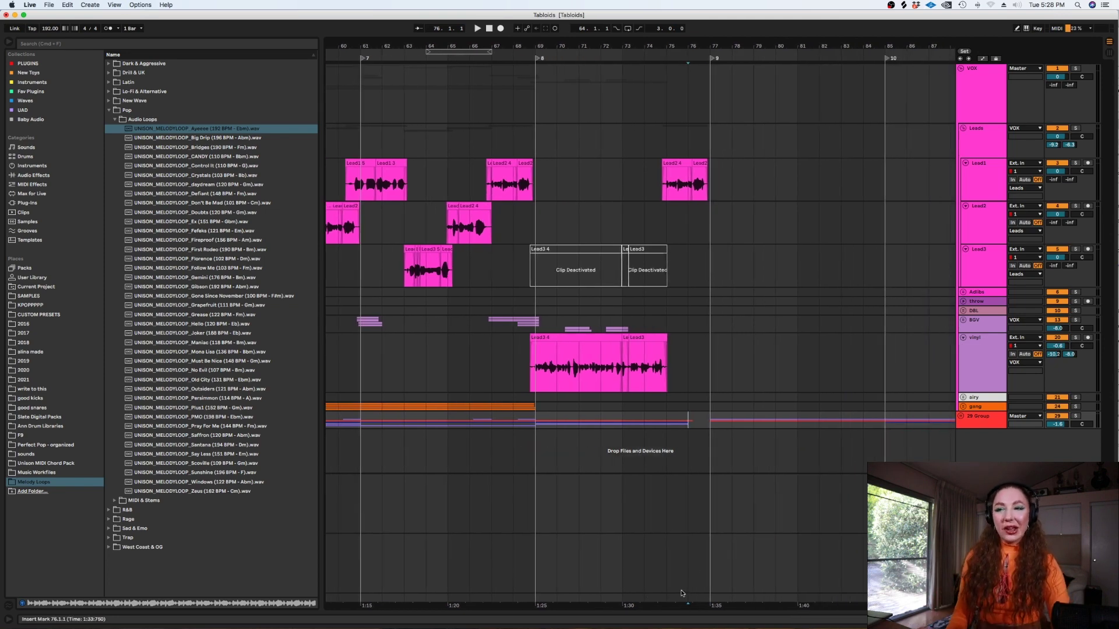
click(961, 416)
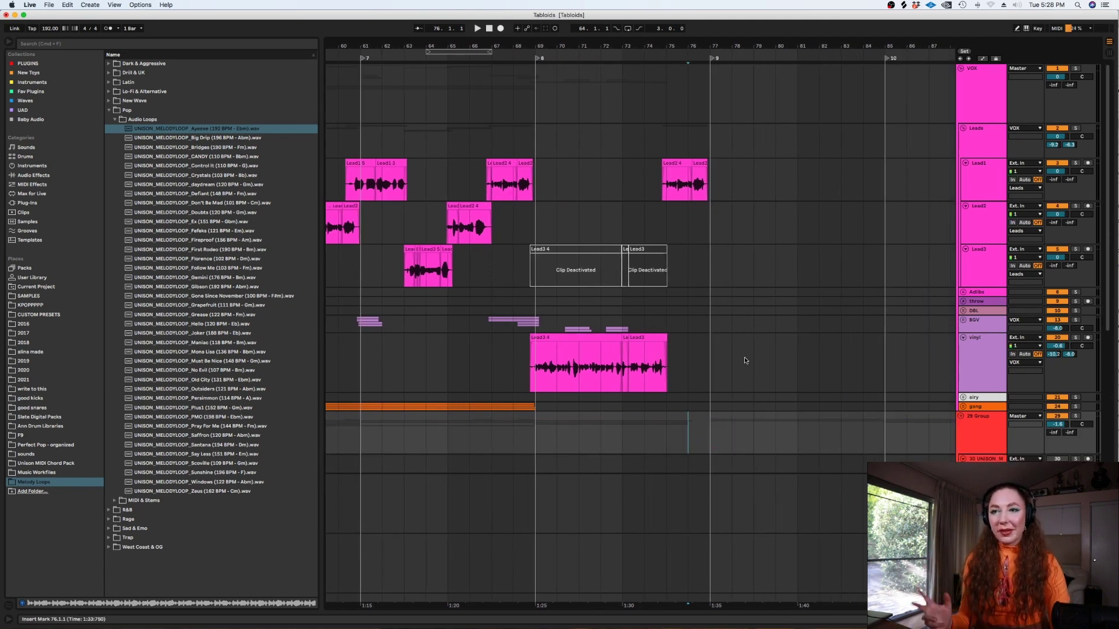
scroll(746, 358, down, 5)
click(666, 362)
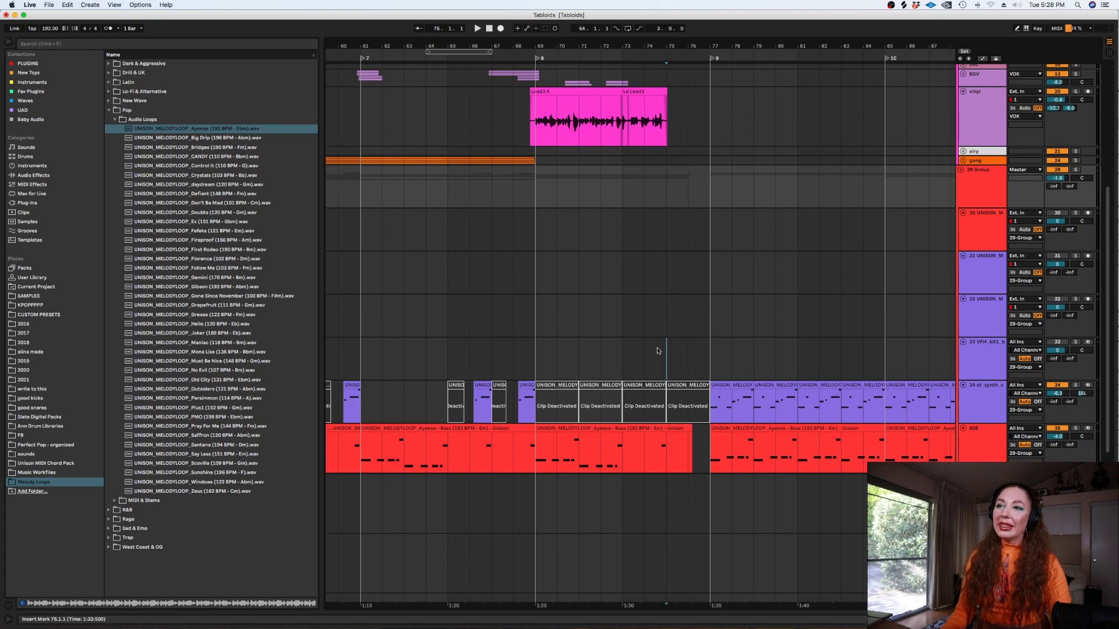
Select bars 77 to 85 across tracks 33, 34 and 808, and highlight the Ayeeee source loop in the browser
scroll(740, 609, right, 10)
scroll(464, 241, down, 2)
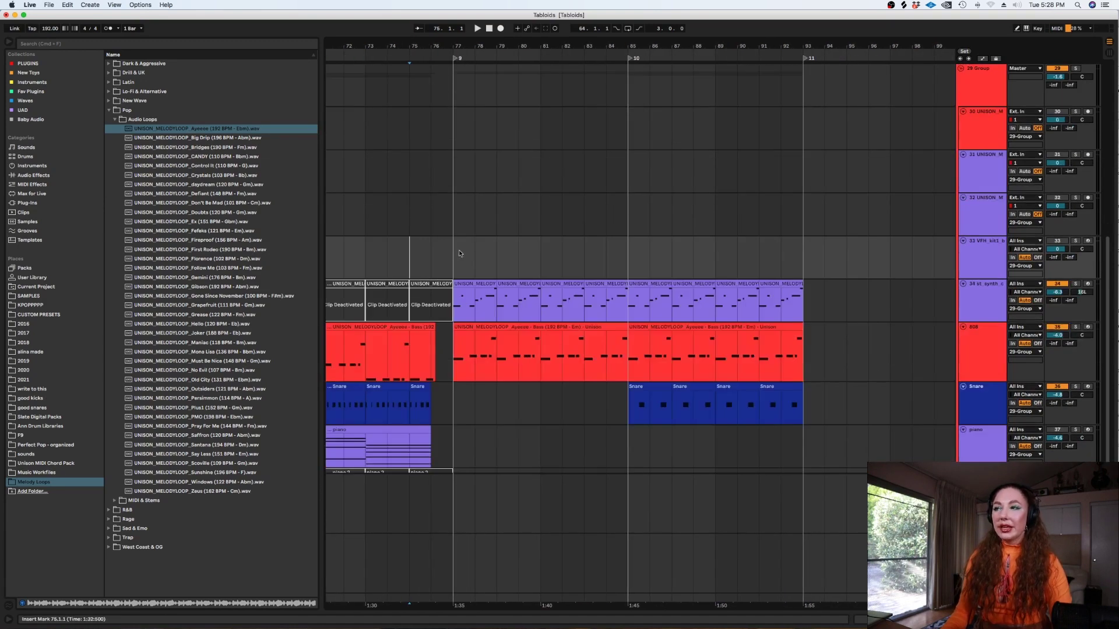
scroll(713, 597, left, 7)
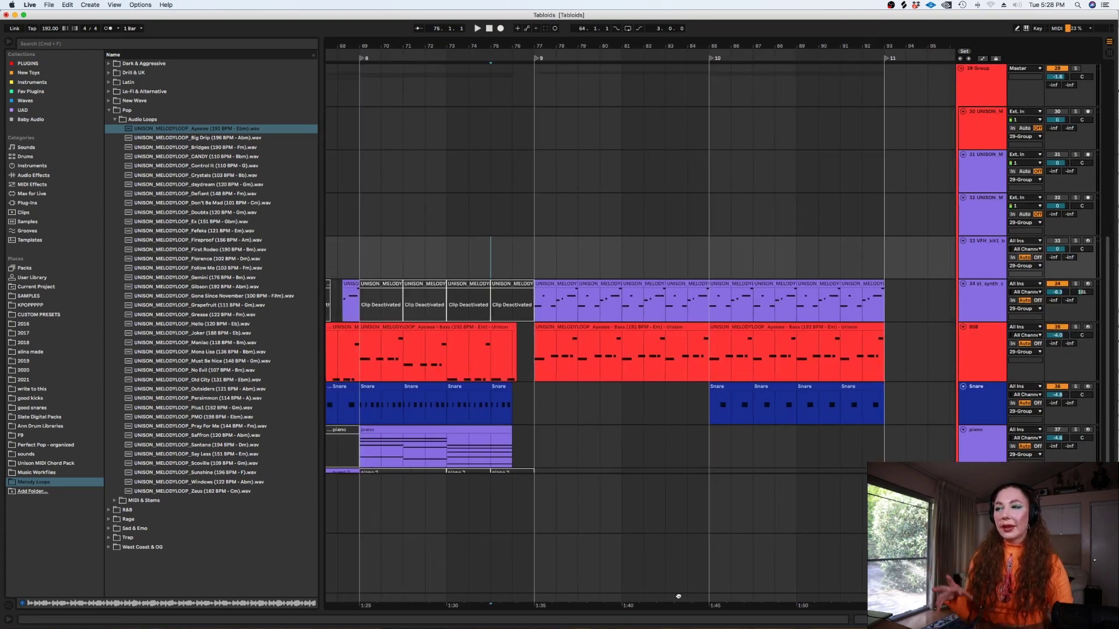
click(585, 252)
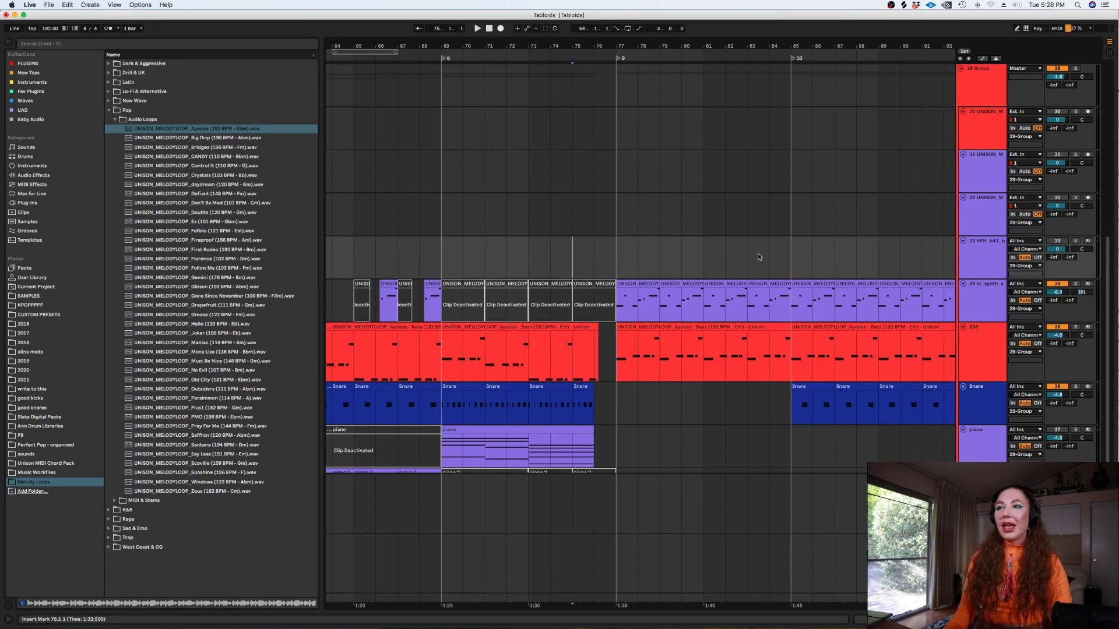
drag(618, 250, 791, 361)
click(242, 129)
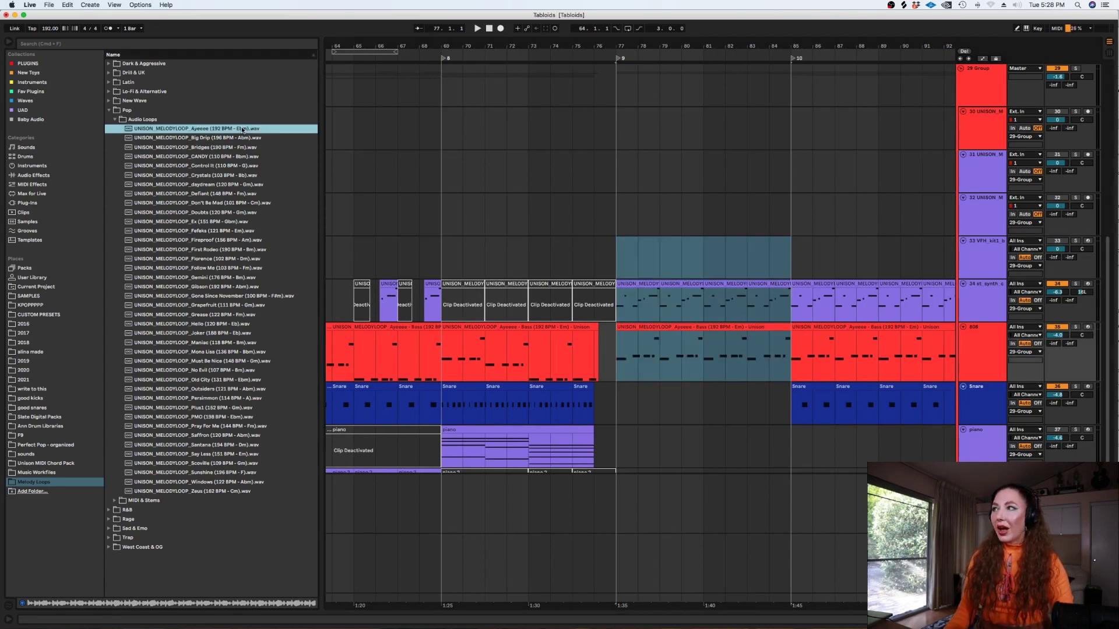
Select bars 77 to 85 on tracks 33, 34 and 808, play from bar 77, stop, and move the insert marker to bar 74
drag(616, 262, 792, 353)
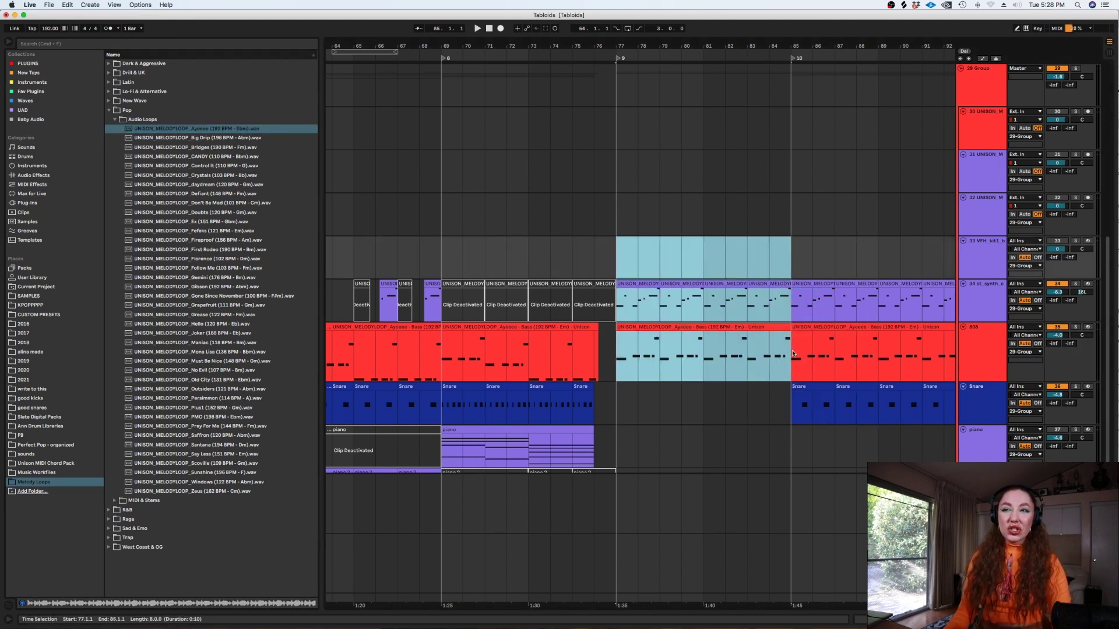
click(793, 353)
click(616, 249)
key(space)
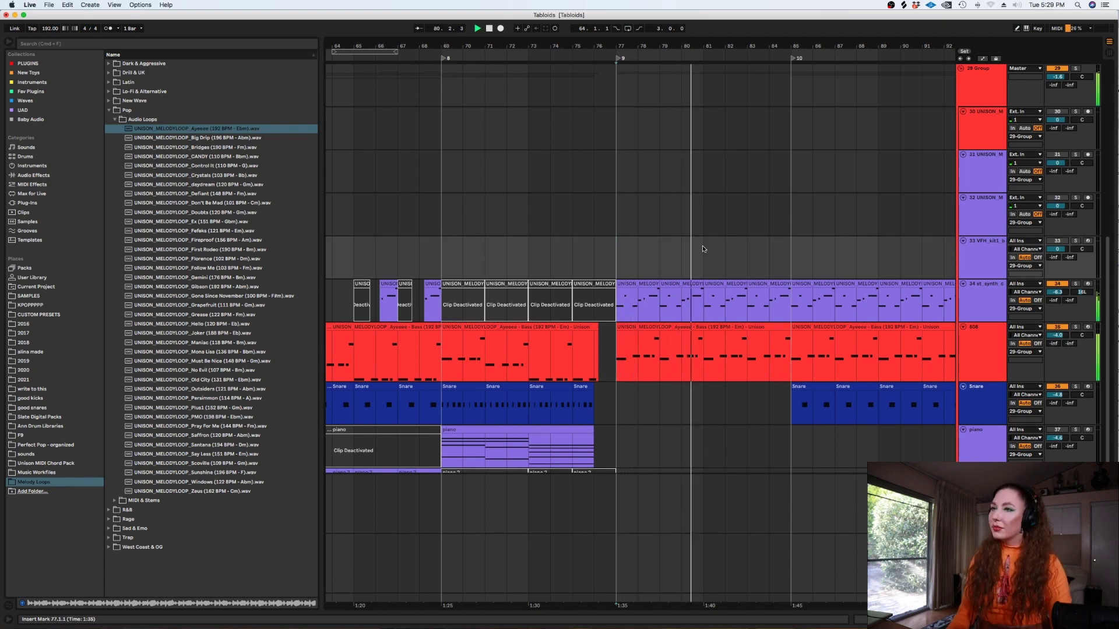
key(space)
click(566, 249)
click(550, 254)
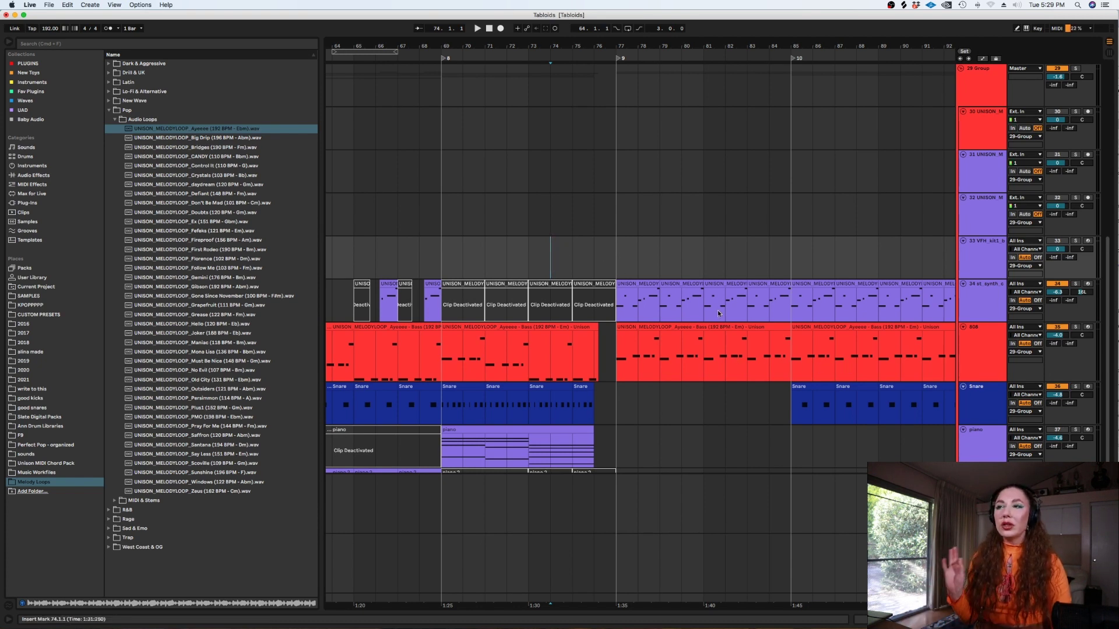
click(597, 273)
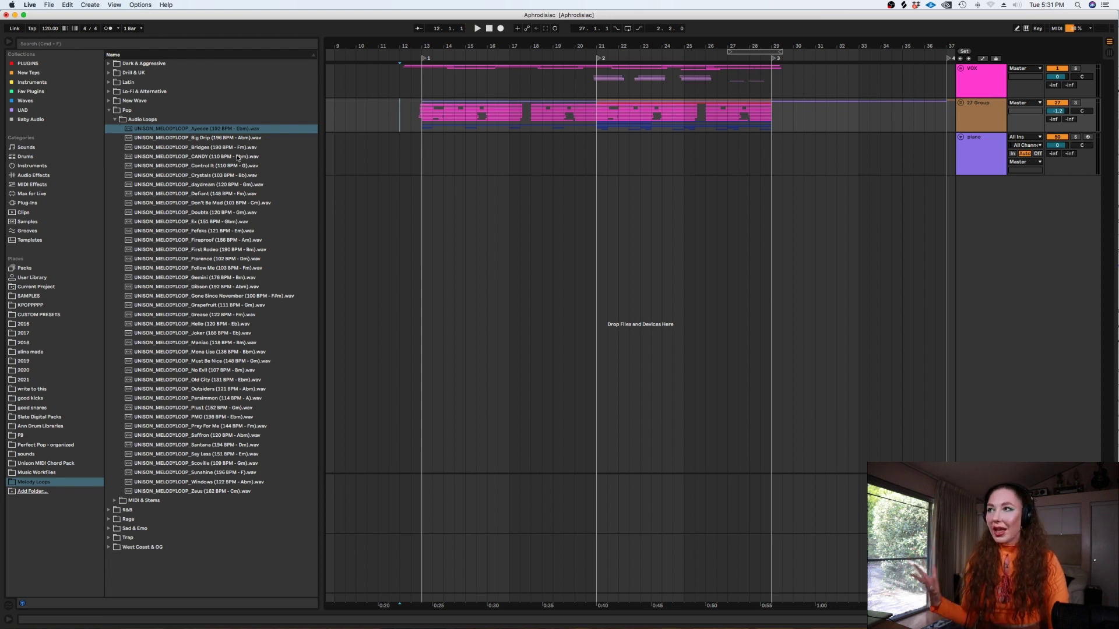
Highlight the CANDY (110 BPM - Bbm) source loop in the browser and unfold the 27-Group in the Aphrodisiac project
click(212, 157)
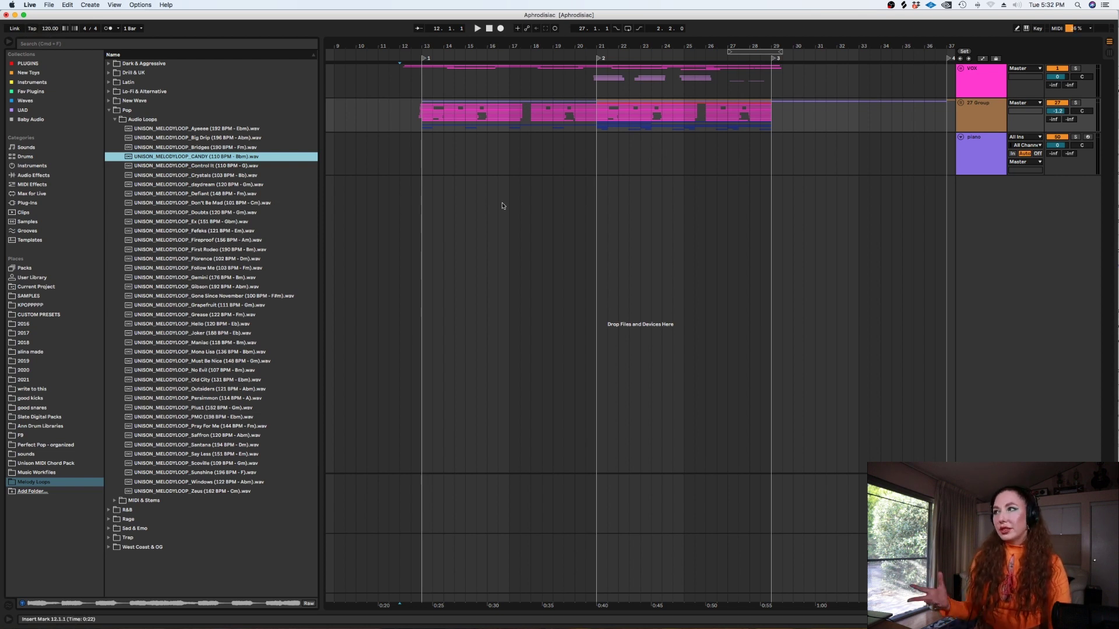
click(396, 156)
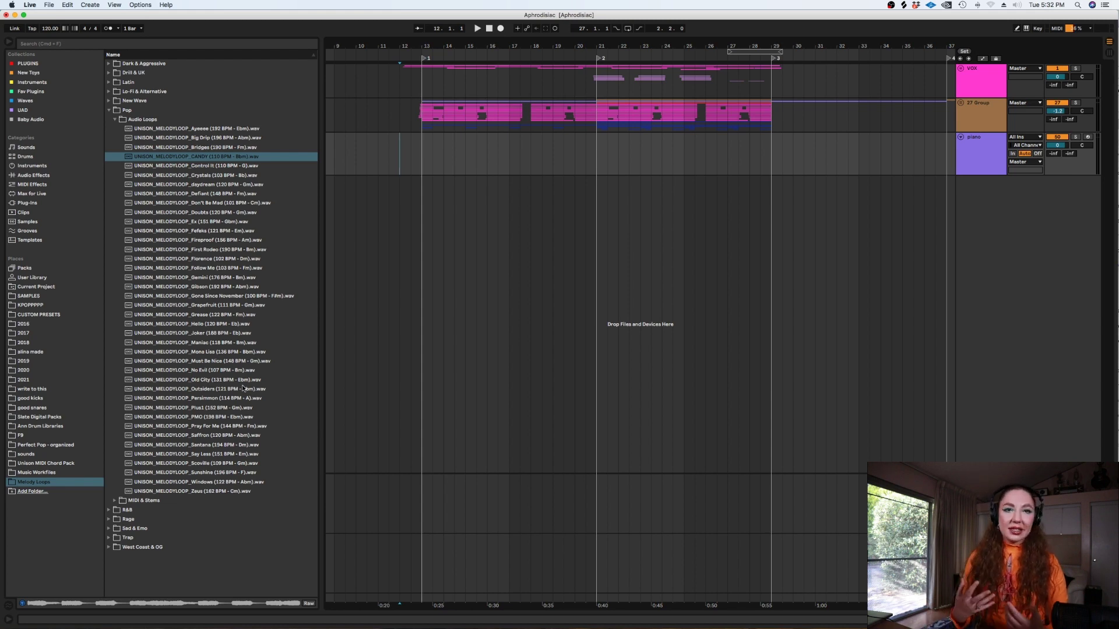
key(alt+super+u)
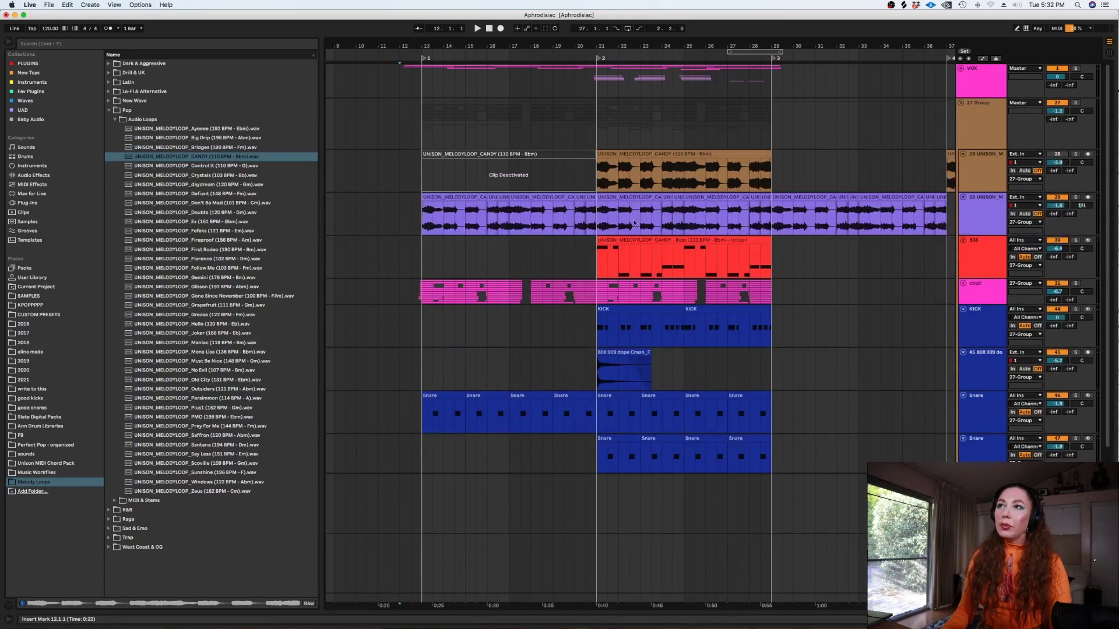
Play the Aphrodisiac arrangement from bar 12 through the CANDY guitar, choir and 808 section, and stop playback
click(399, 211)
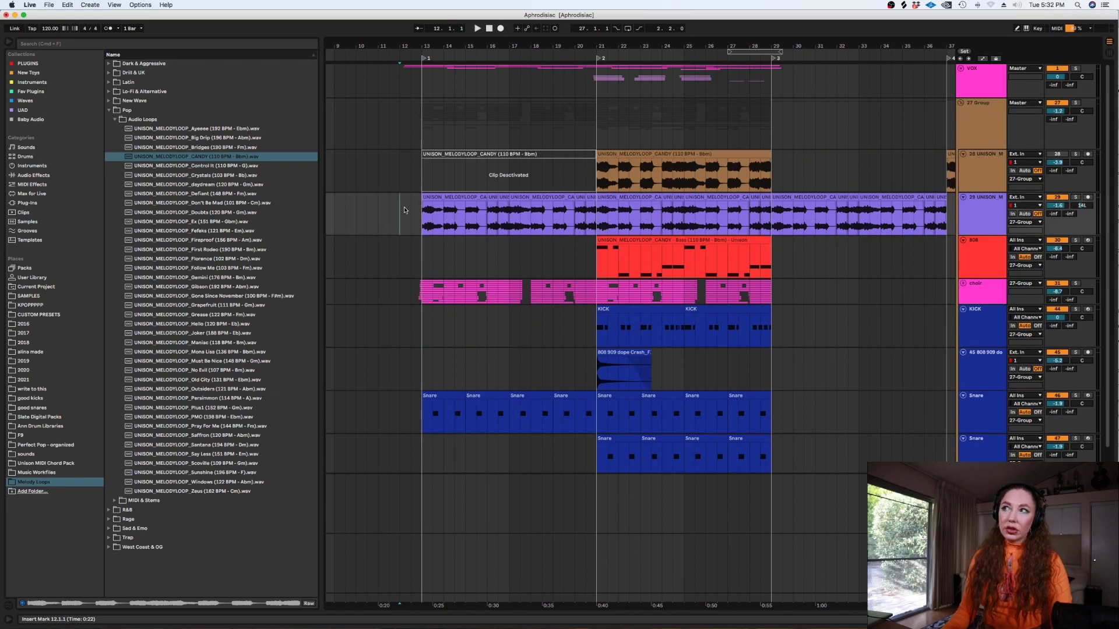
key(plus)
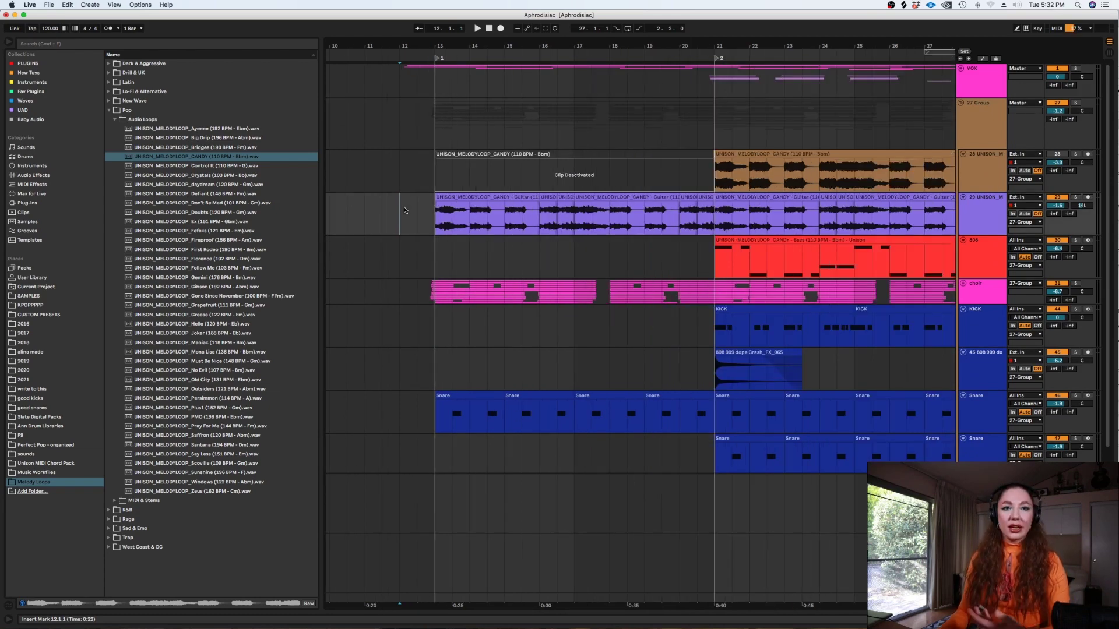
key(space)
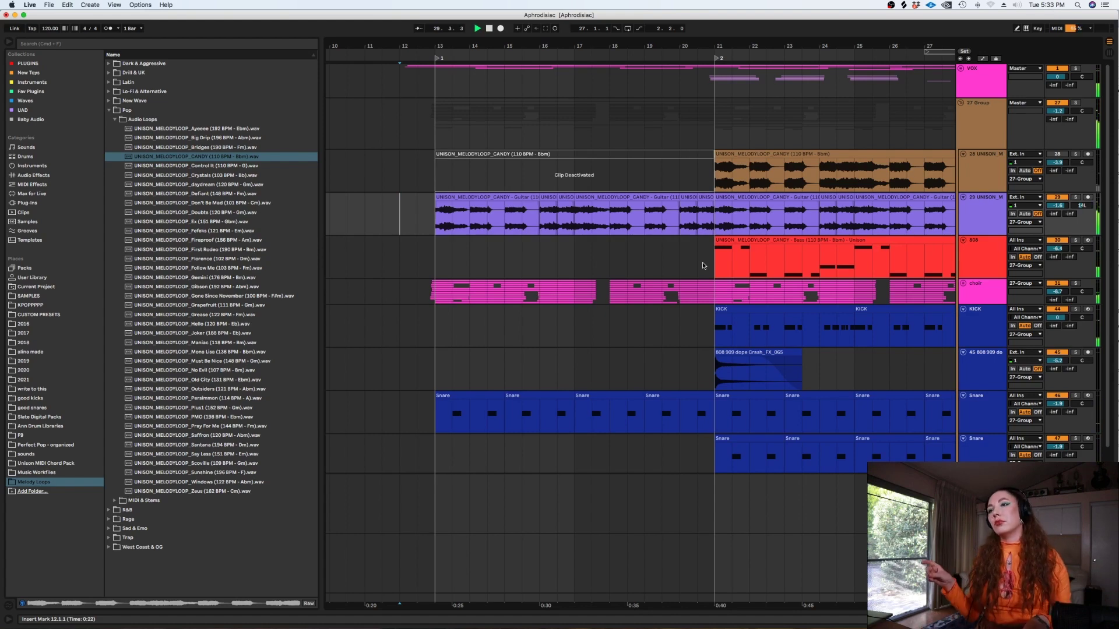
key(space)
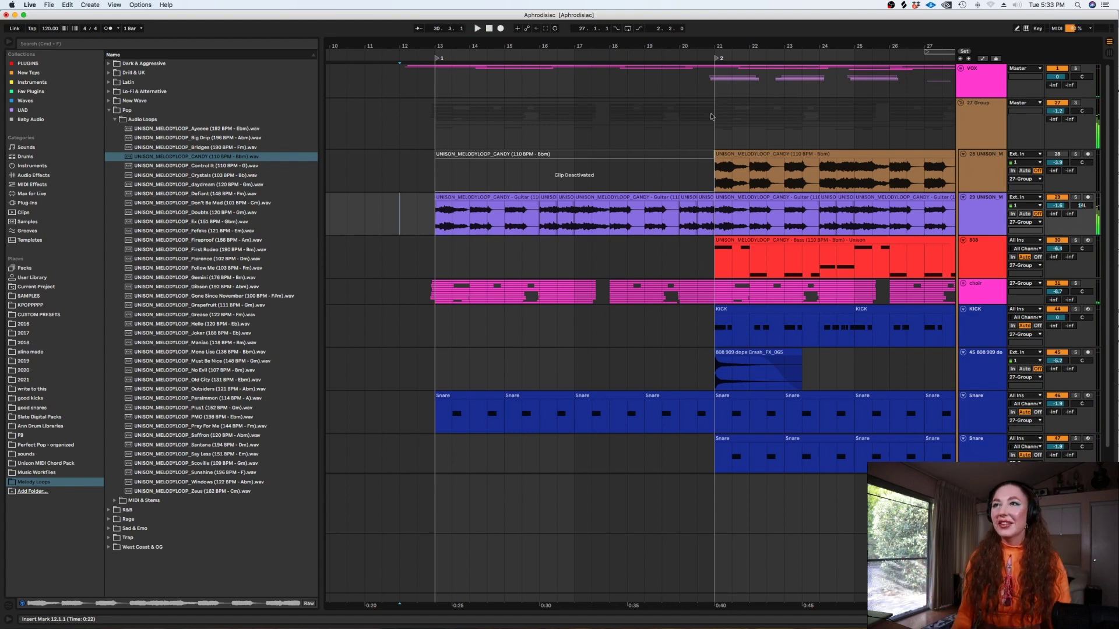
Place the insert marker at bar 13 and make the chopped CANDY guitar track 29 taller
click(752, 245)
key(minus)
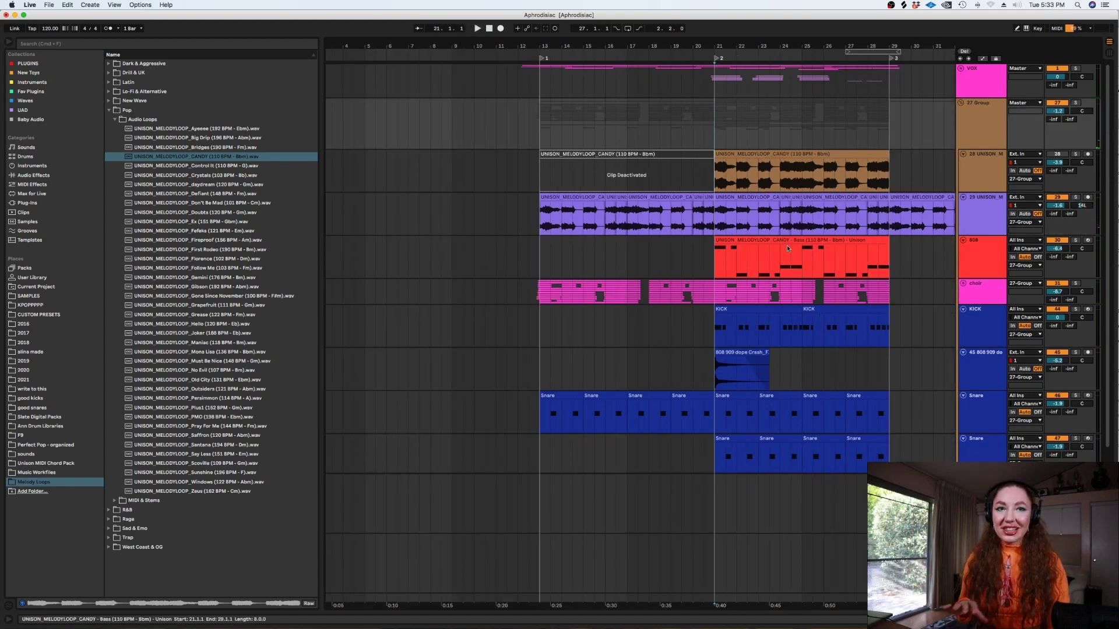
drag(752, 607, 683, 607)
click(476, 256)
click(469, 227)
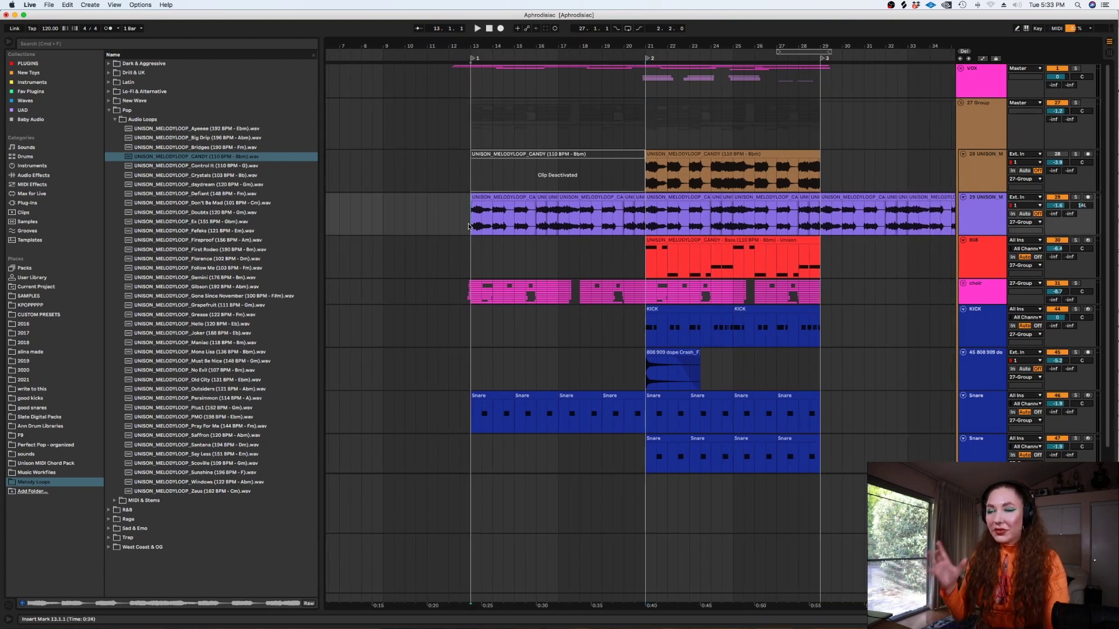
key(plus)
click(979, 233)
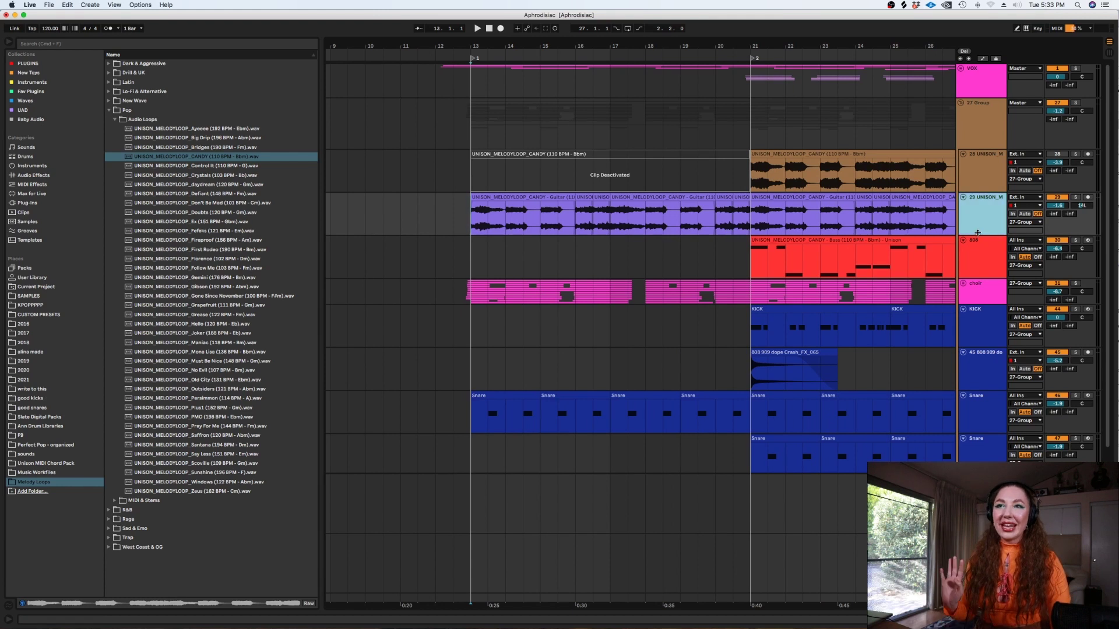
drag(977, 235, 977, 251)
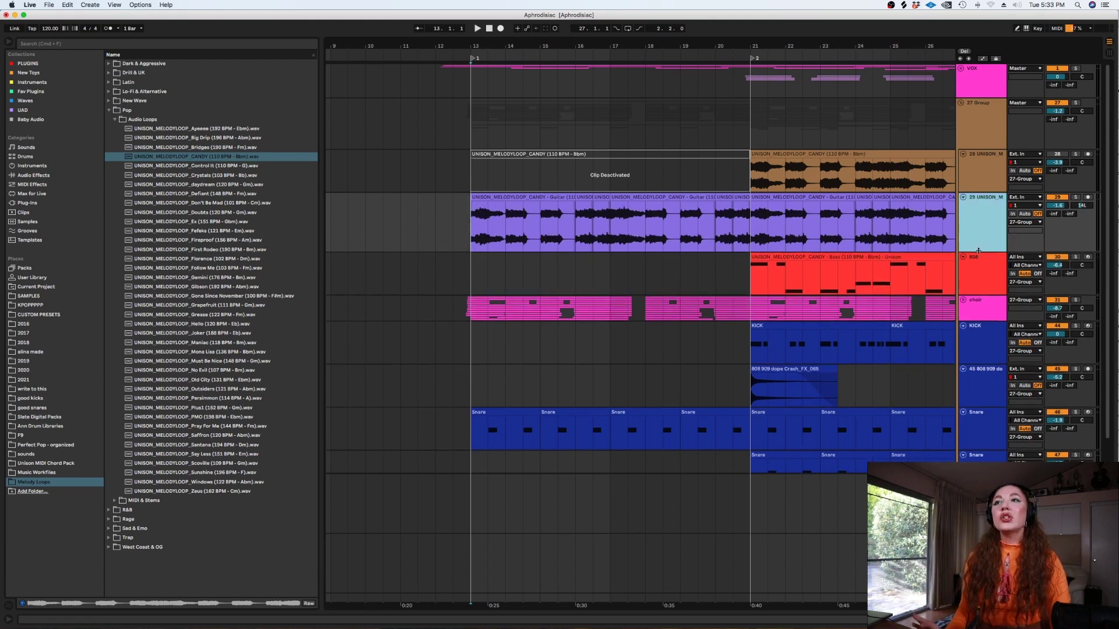
Collapse Audio Loops, expand the CANDY (110 BPM - Bbm) folder under MIDI & Stems, and highlight its Guitar wav stem
click(197, 156)
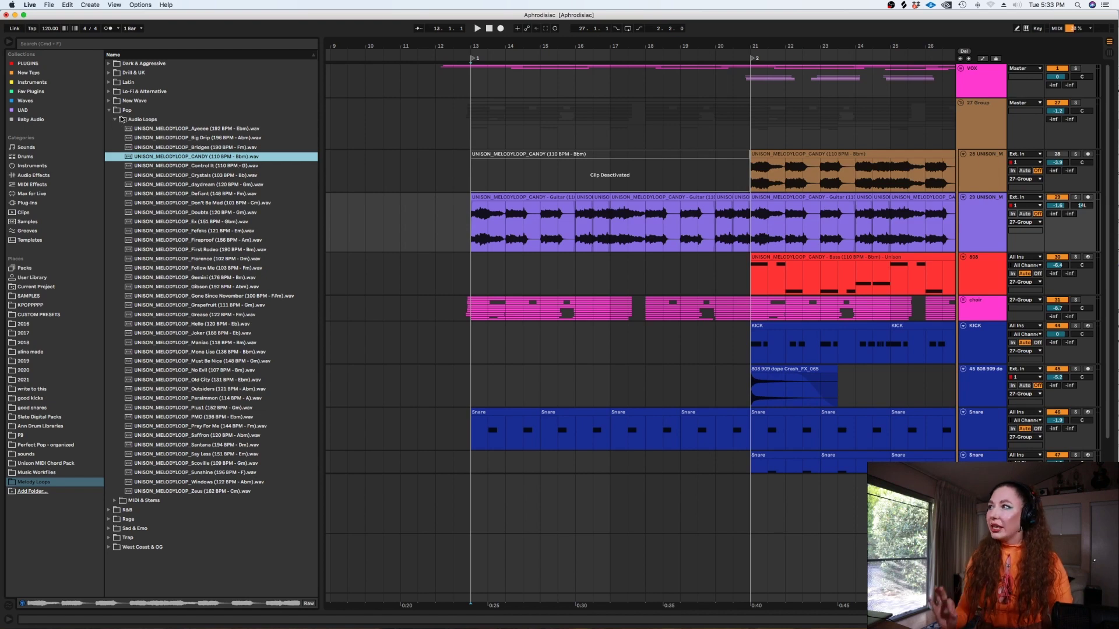
click(115, 120)
click(114, 129)
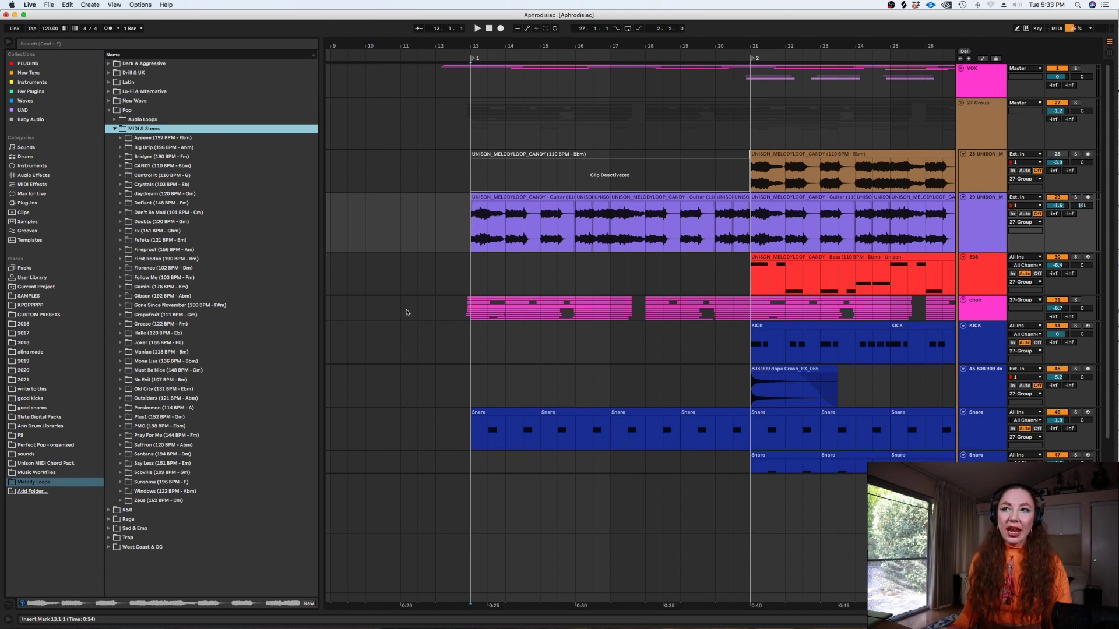
click(120, 166)
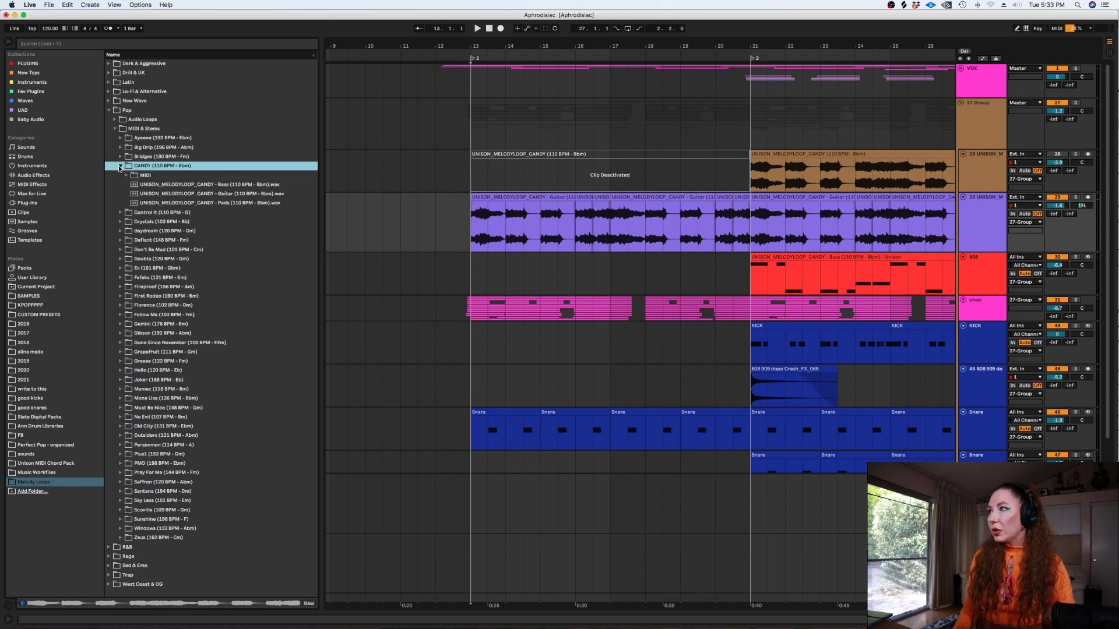
click(177, 195)
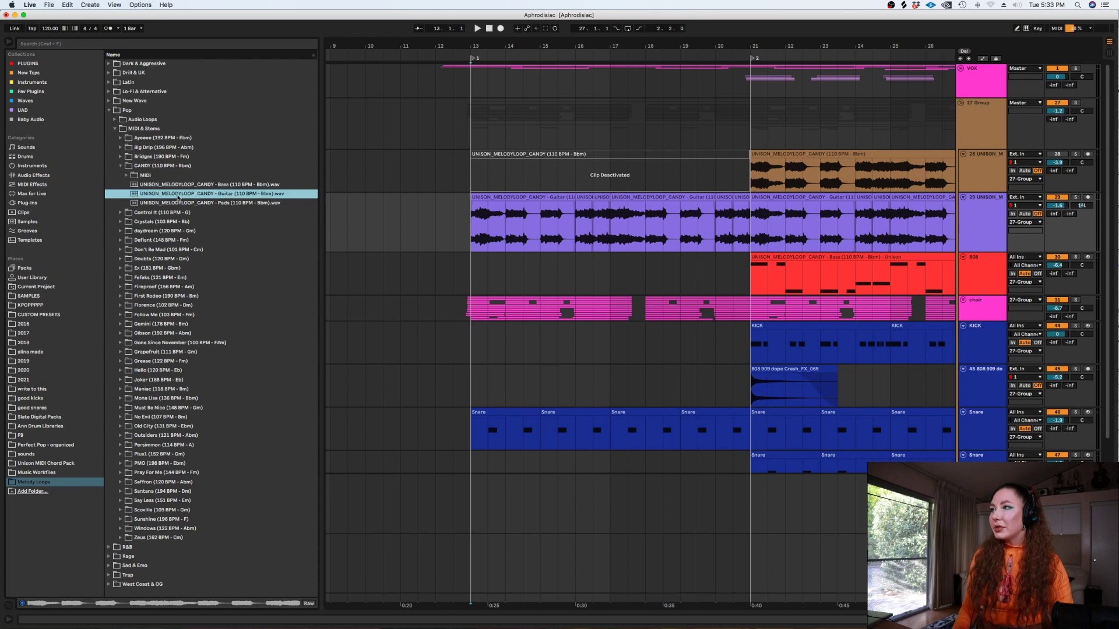
Show the devices of guitar track 29 and the 808 track, and expand the CANDY folder's MIDI subfolder
double_click(553, 204)
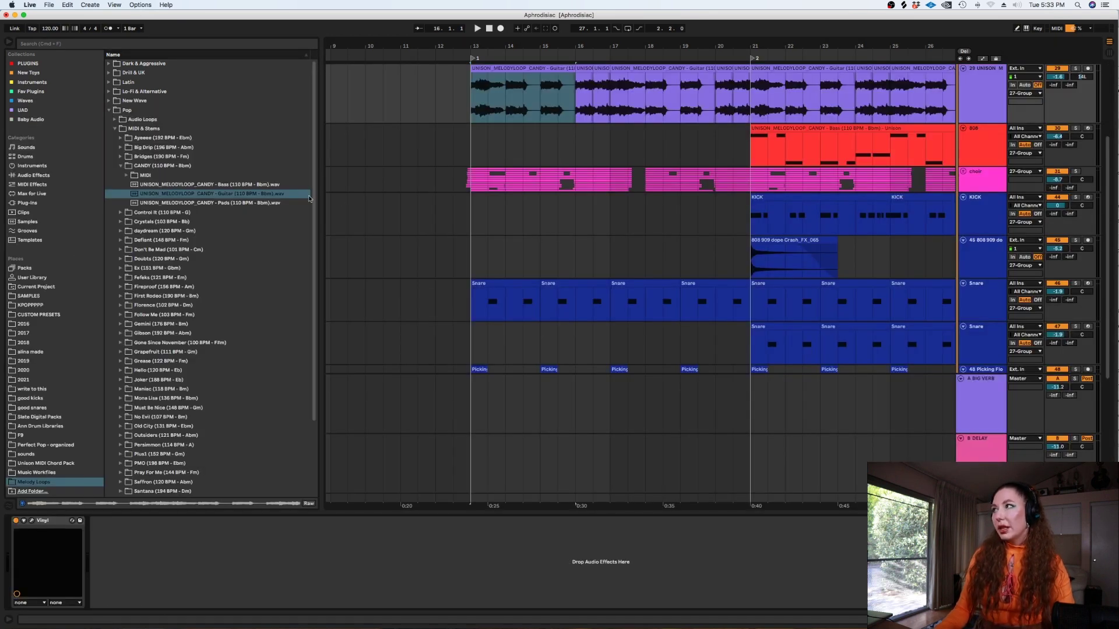
scroll(396, 214, up, 5)
click(454, 302)
scroll(476, 316, down, 1)
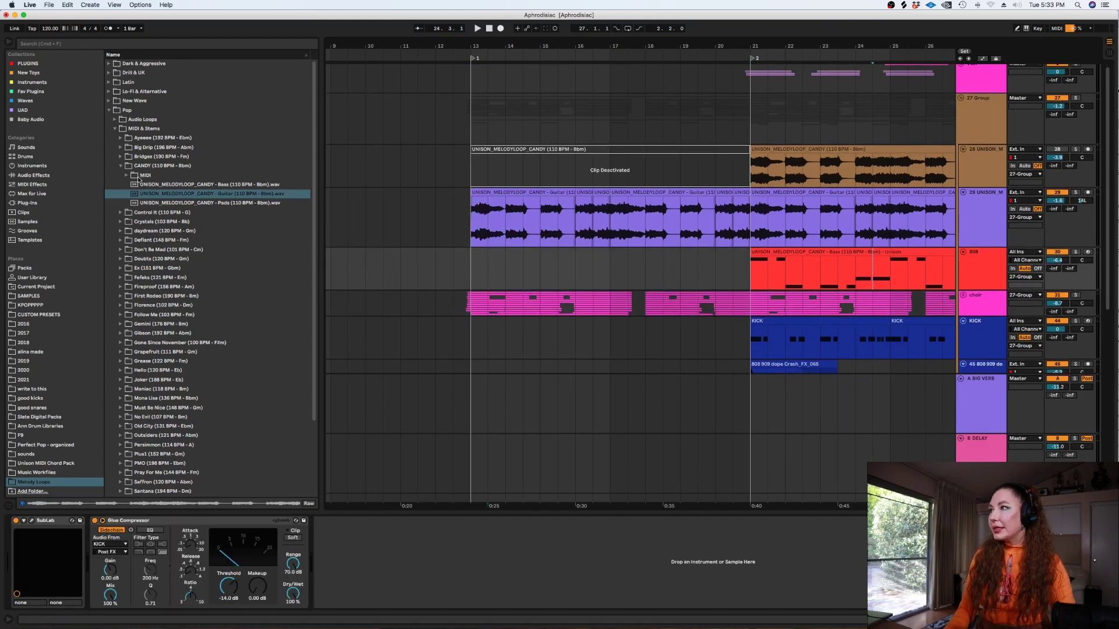
click(139, 179)
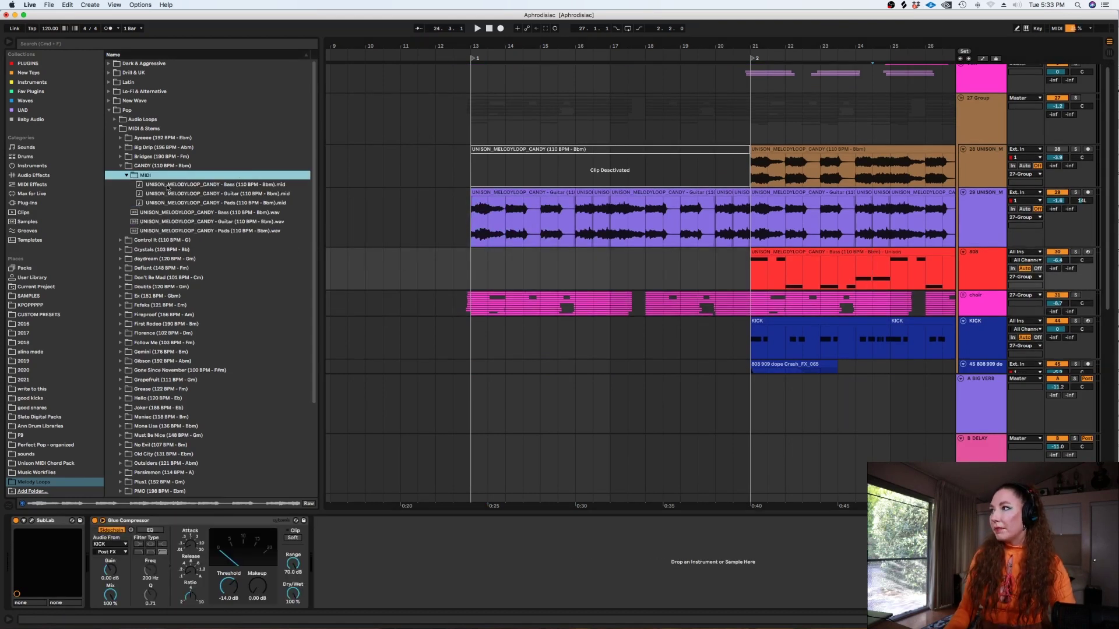
Select the CANDY Bass MIDI clip from bar 21 to 29 on the 808 track and make that track taller
click(750, 265)
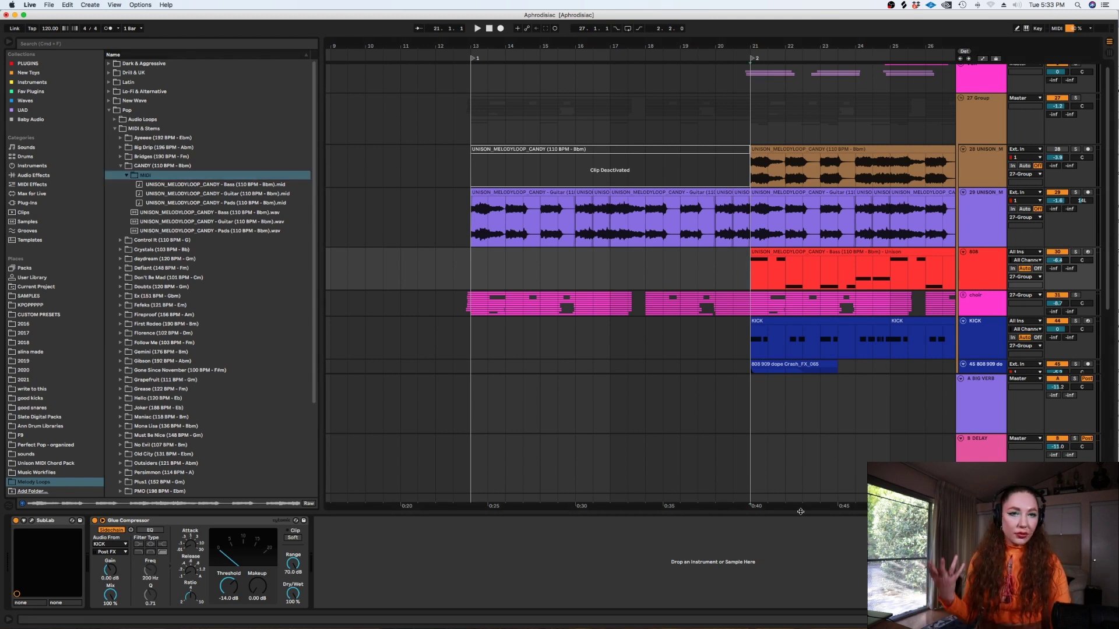
drag(802, 508, 603, 508)
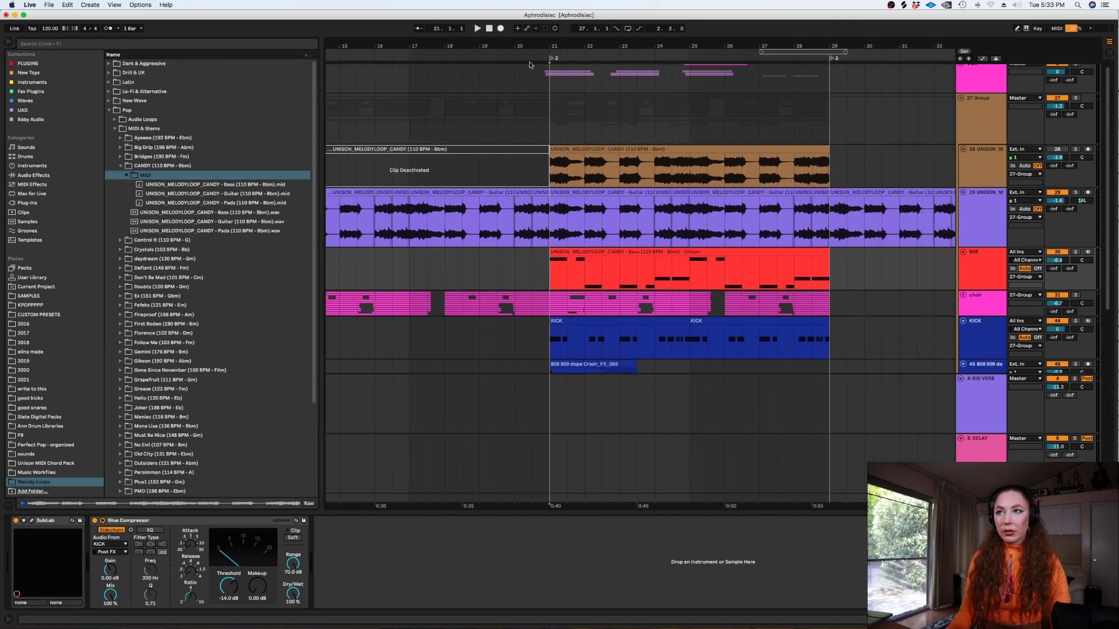
click(661, 265)
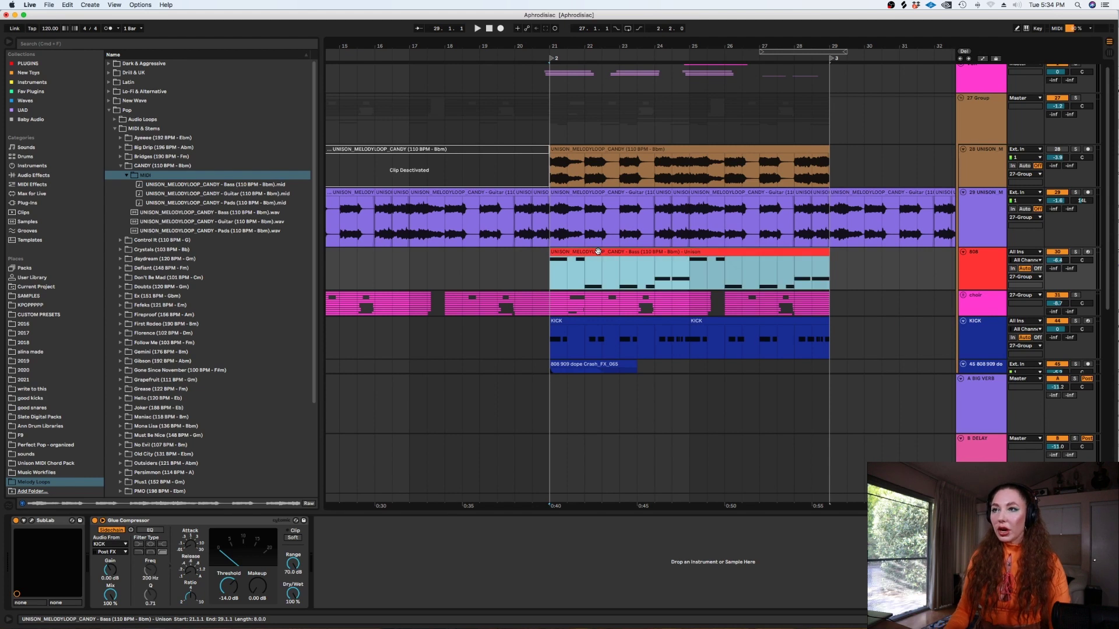
key(z)
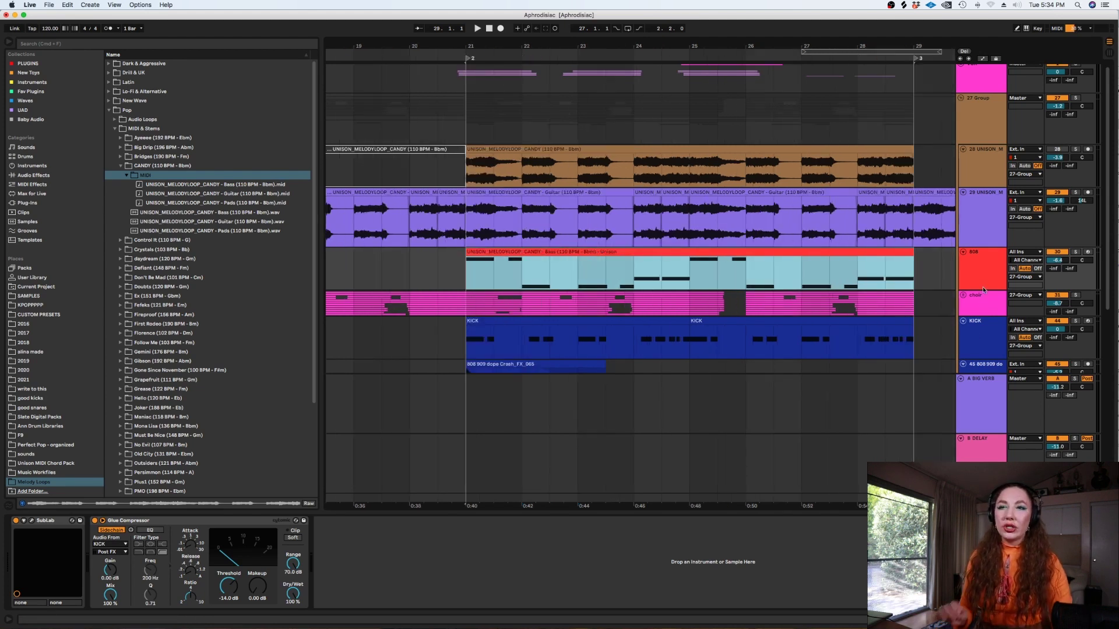
drag(981, 289, 981, 306)
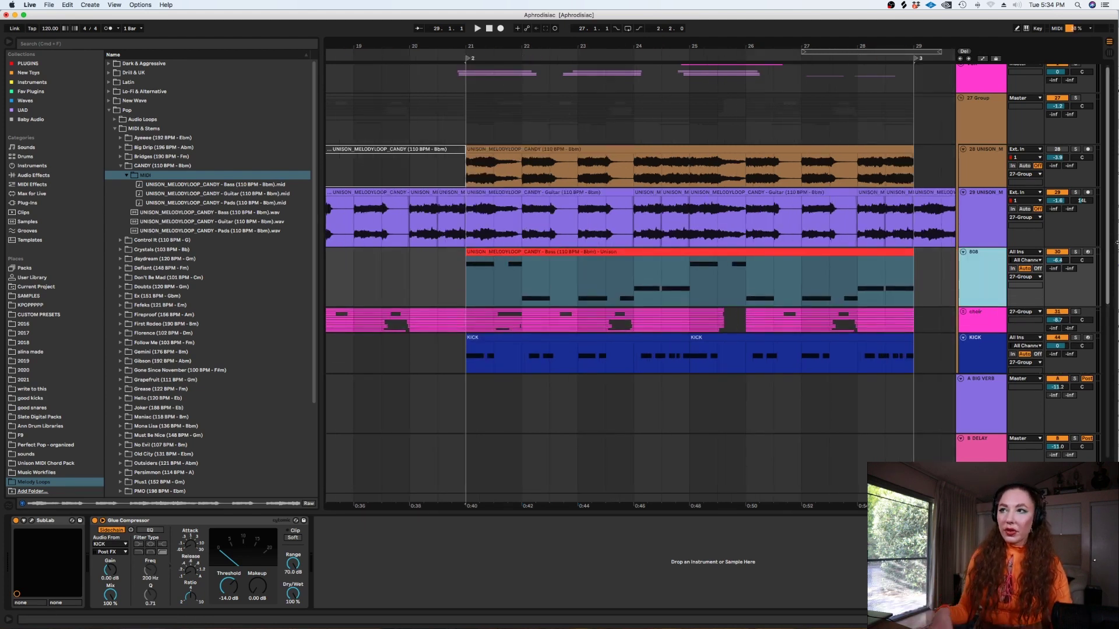
Play the 808 track soloed from bar 21, stop, turn its solo off, and hide the device view
click(1078, 252)
key(space)
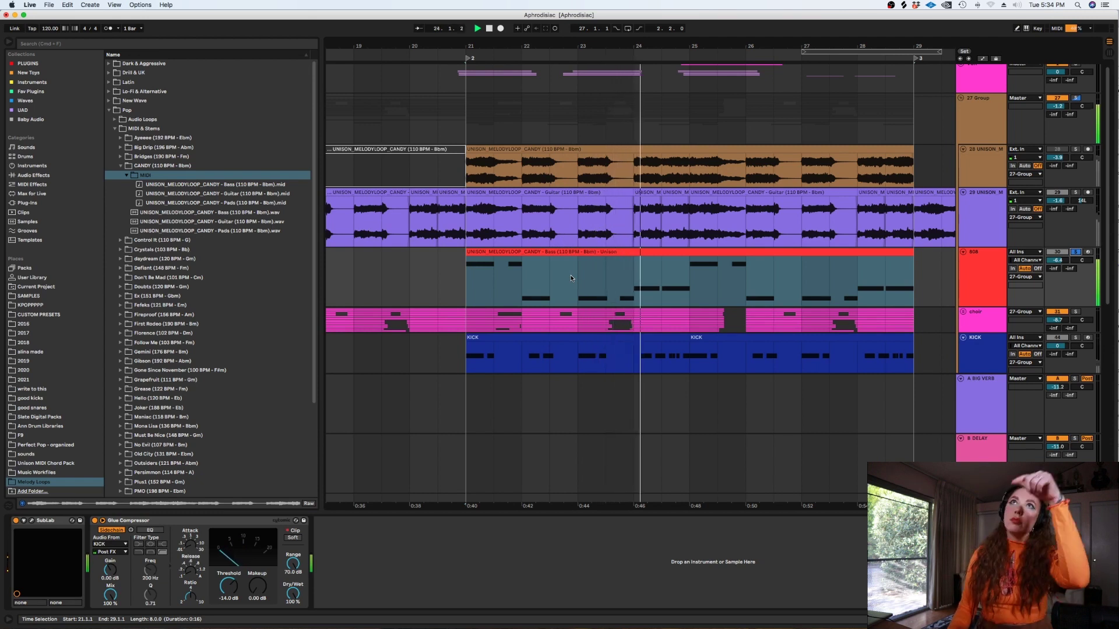
key(space)
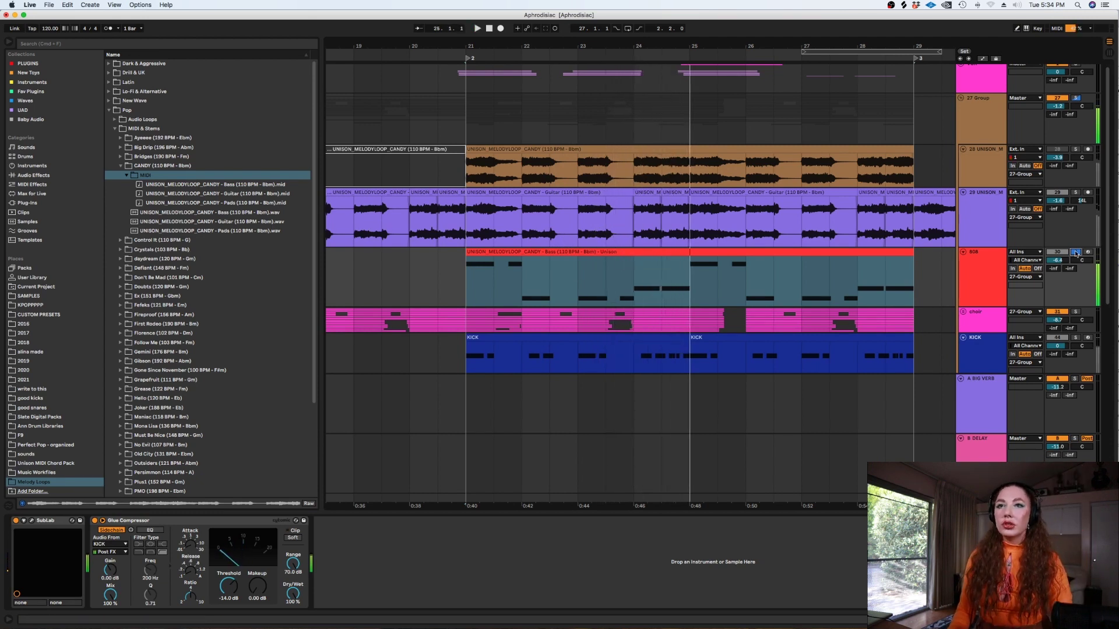
click(701, 267)
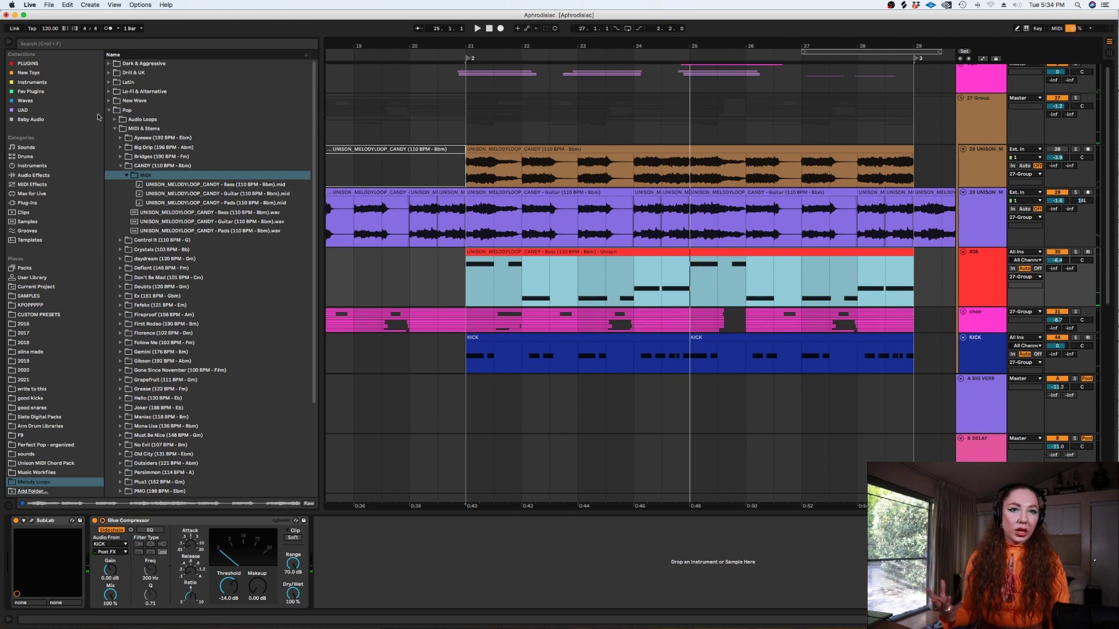
click(745, 251)
key(super+alt+l)
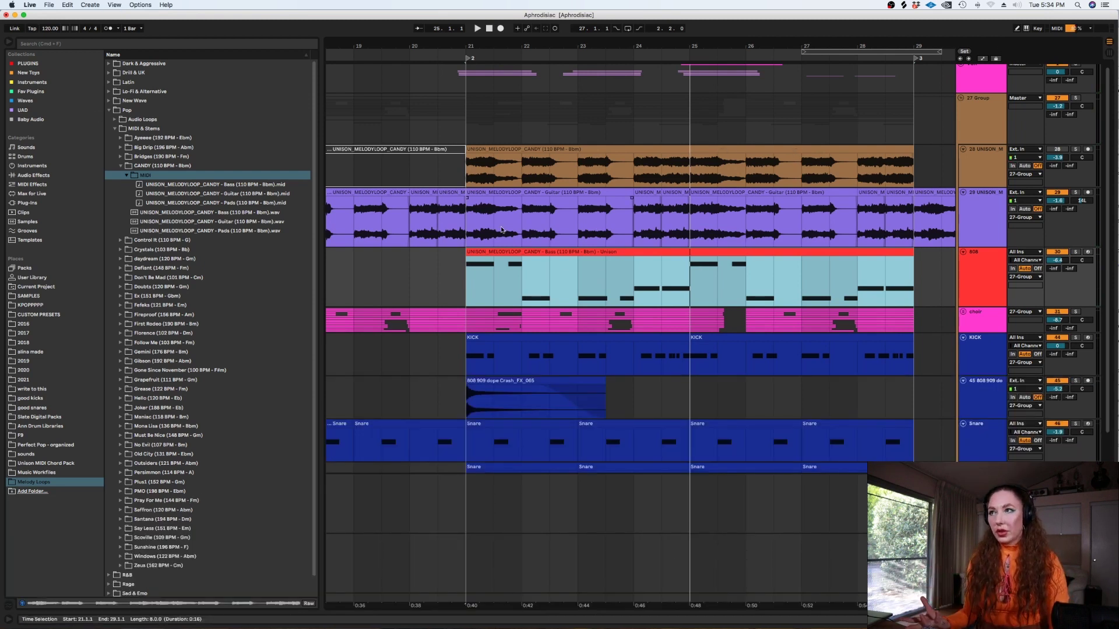
Solo guitar track 29, open its Vinyl plug-in window, and play briefly from bar 21
click(469, 220)
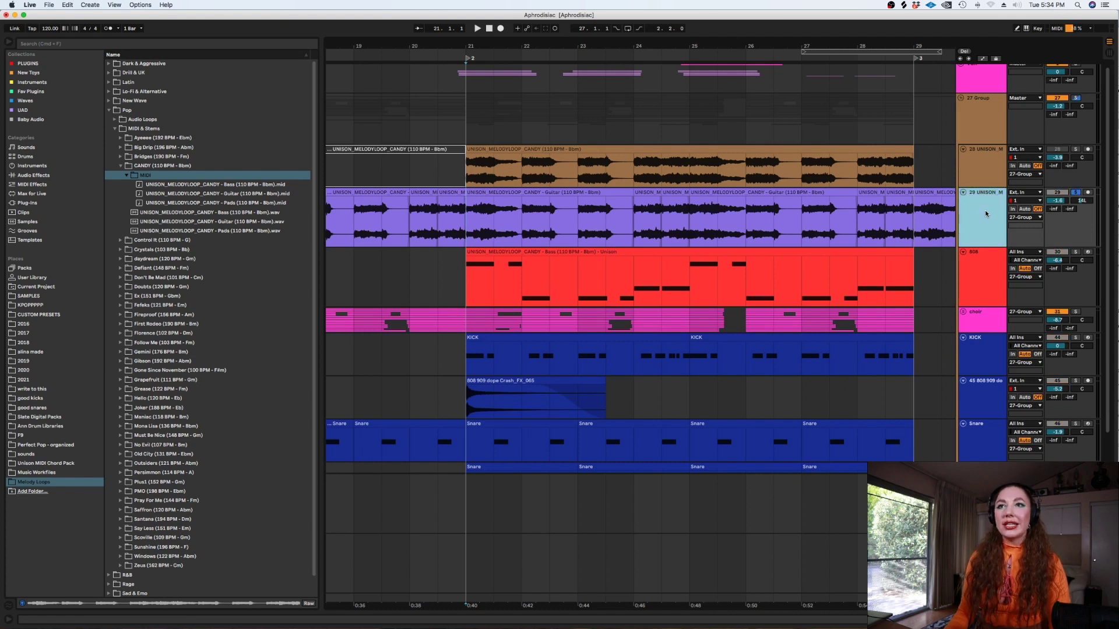
key(super+alt+l)
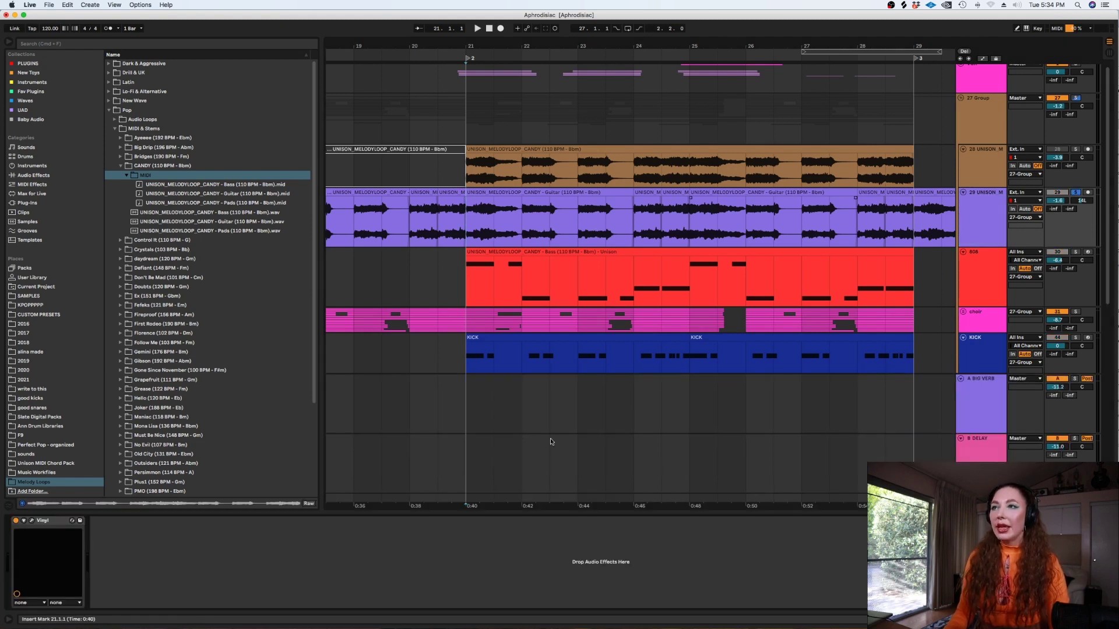
click(33, 521)
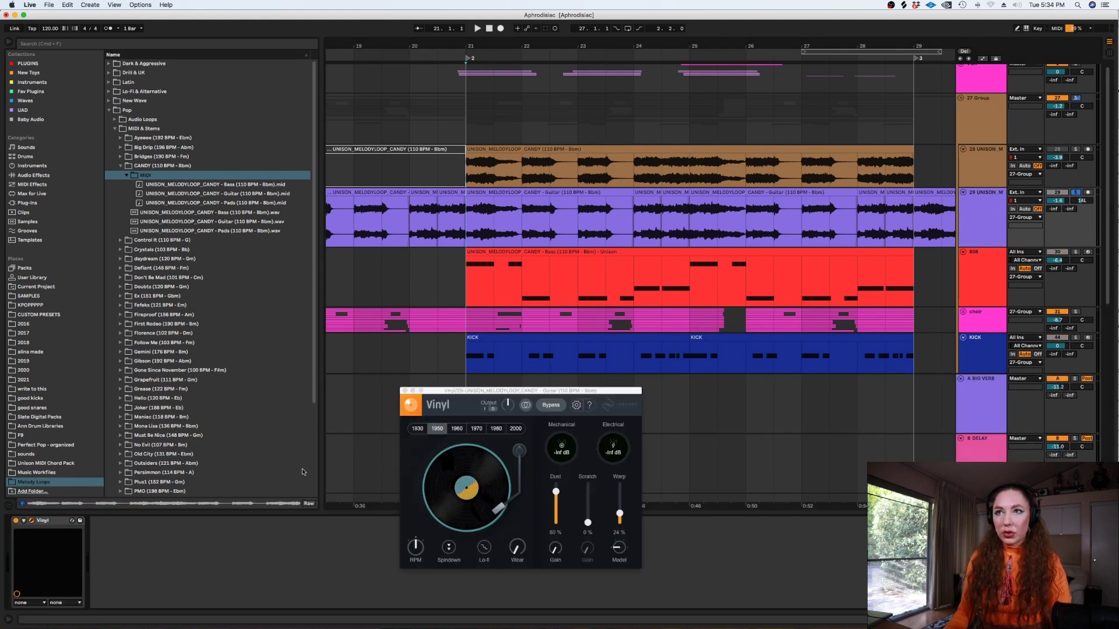
key(space)
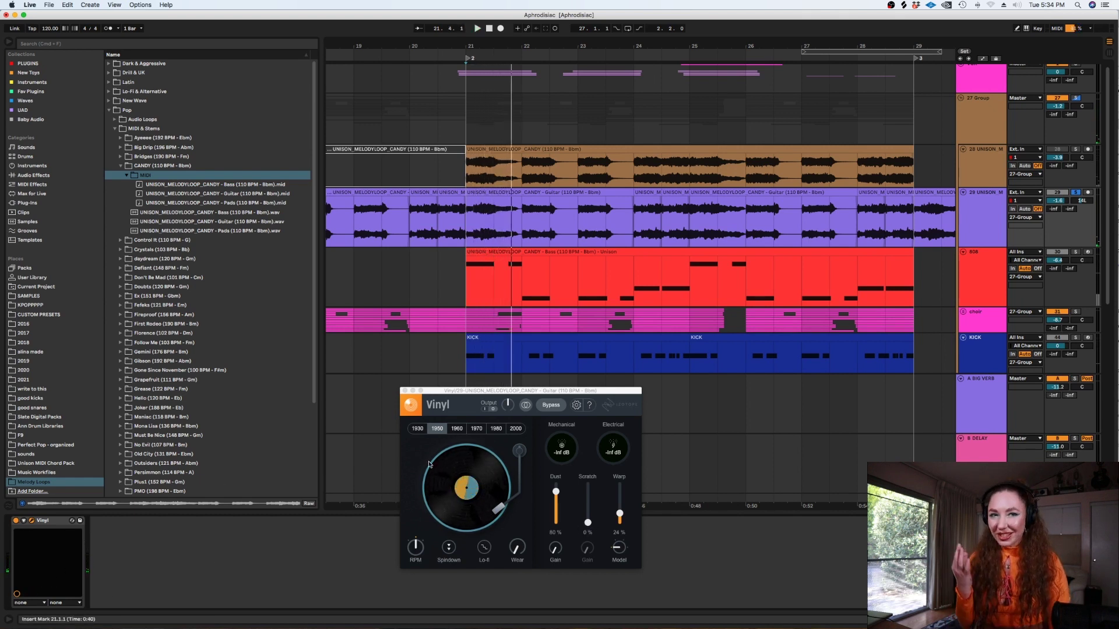
Close the Vinyl plug-in window, turn off guitar track 29's solo, and place the insert marker at bar 27 on the 808 track
click(405, 391)
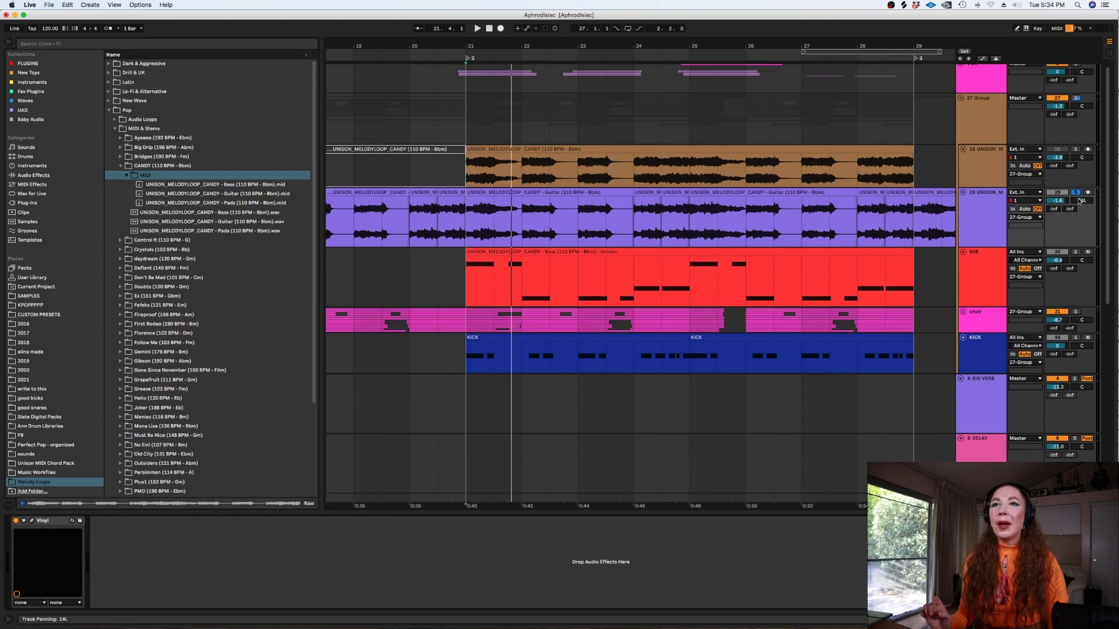
click(789, 295)
key(minus)
key(minus)
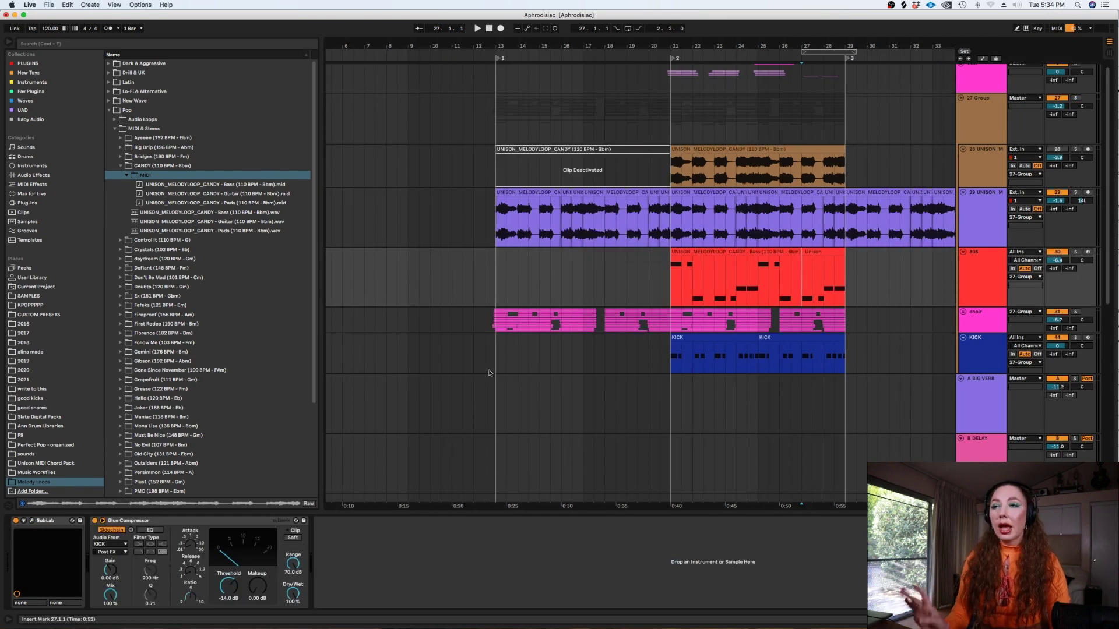
Place the insert marker at bar 13 on the choir group, hide the device view, and unfold the group to review its audio tracks
click(489, 317)
key(plus)
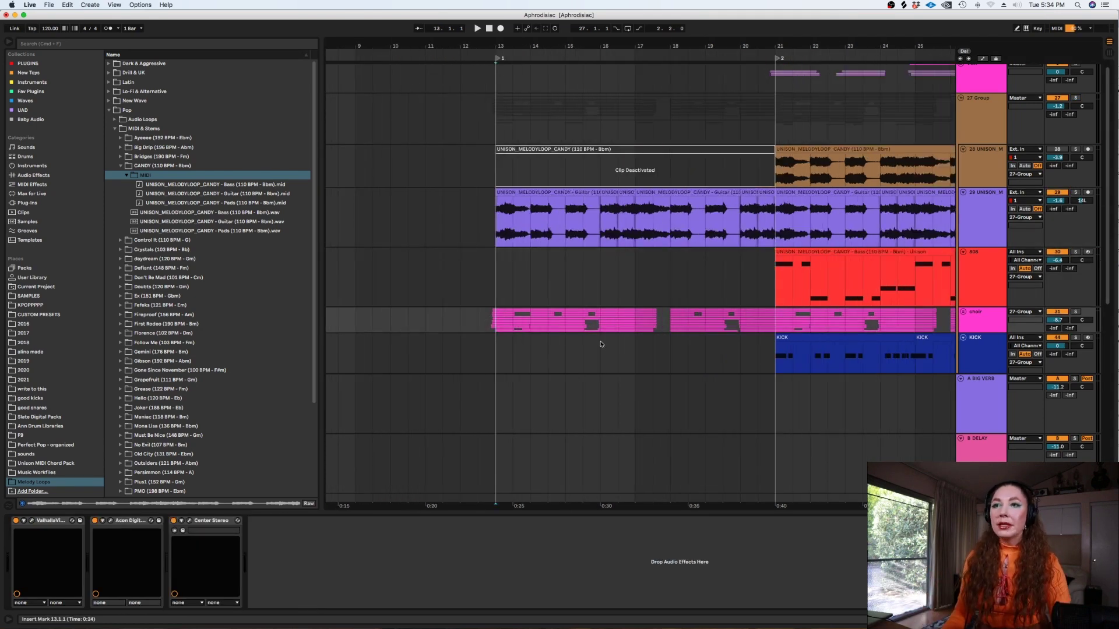
key(super+alt+l)
click(963, 313)
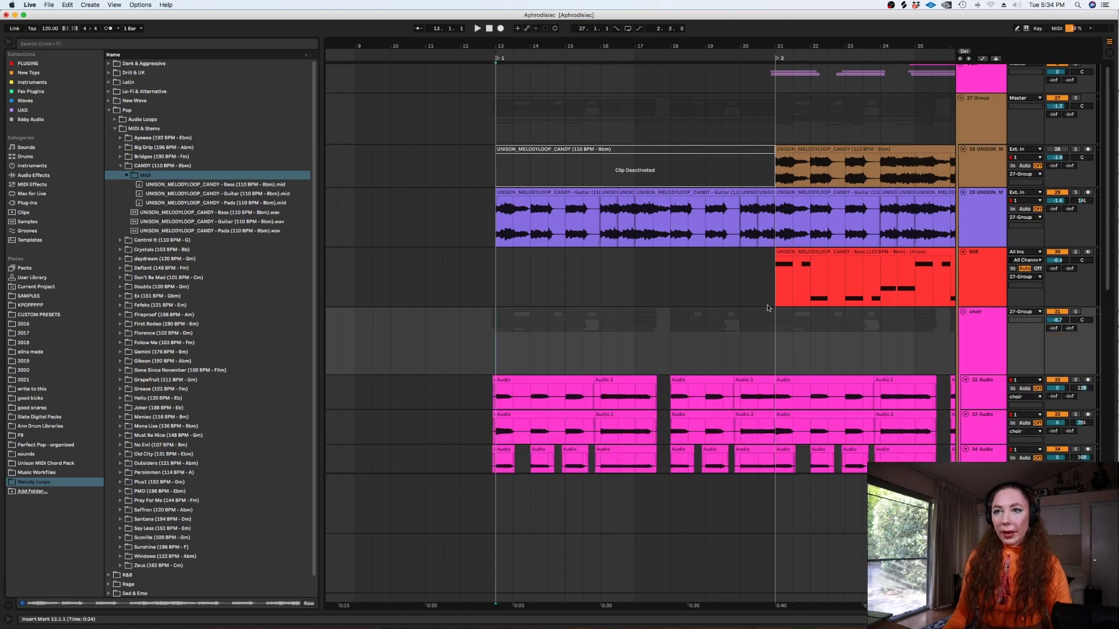
scroll(765, 309, down, 5)
scroll(767, 313, down, 5)
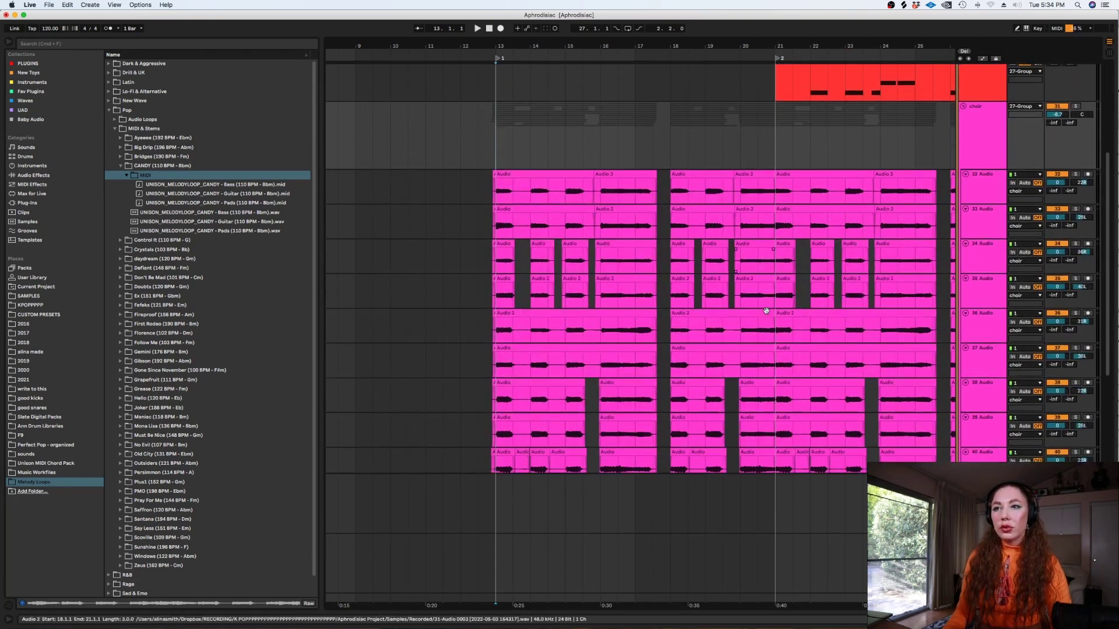
scroll(767, 312, down, 1)
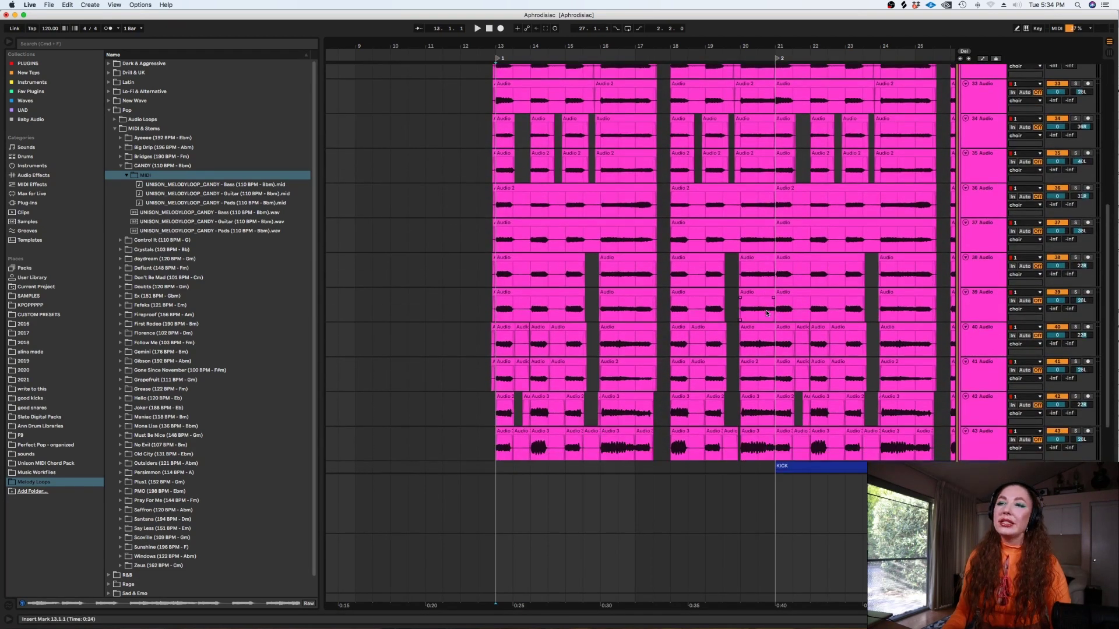
scroll(641, 320, up, 5)
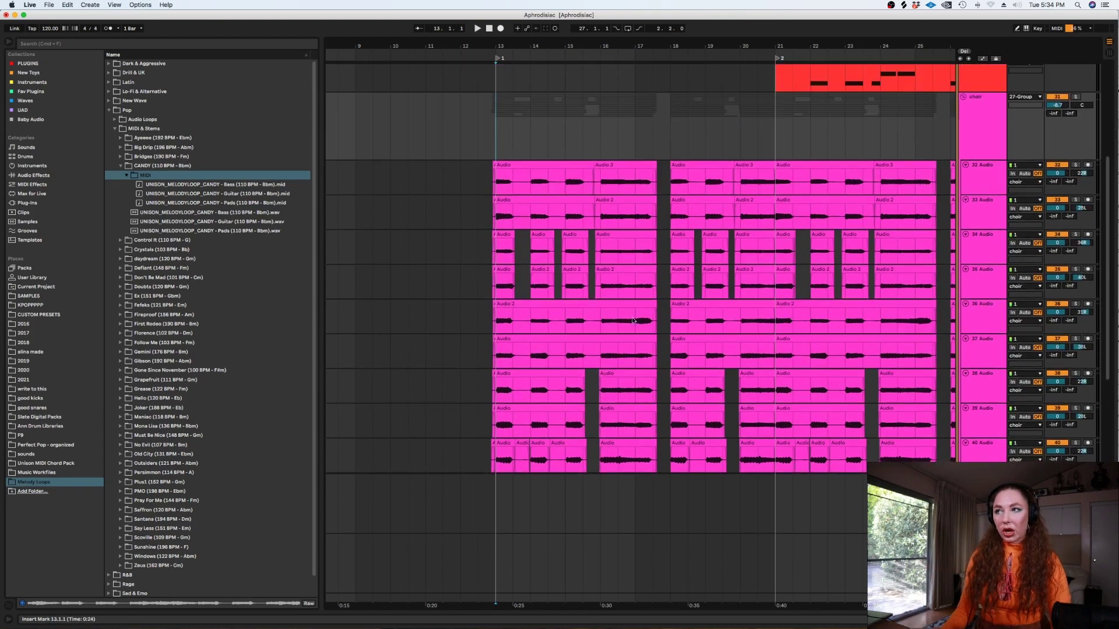
Solo the choir group and play it from just before bar 13
click(488, 185)
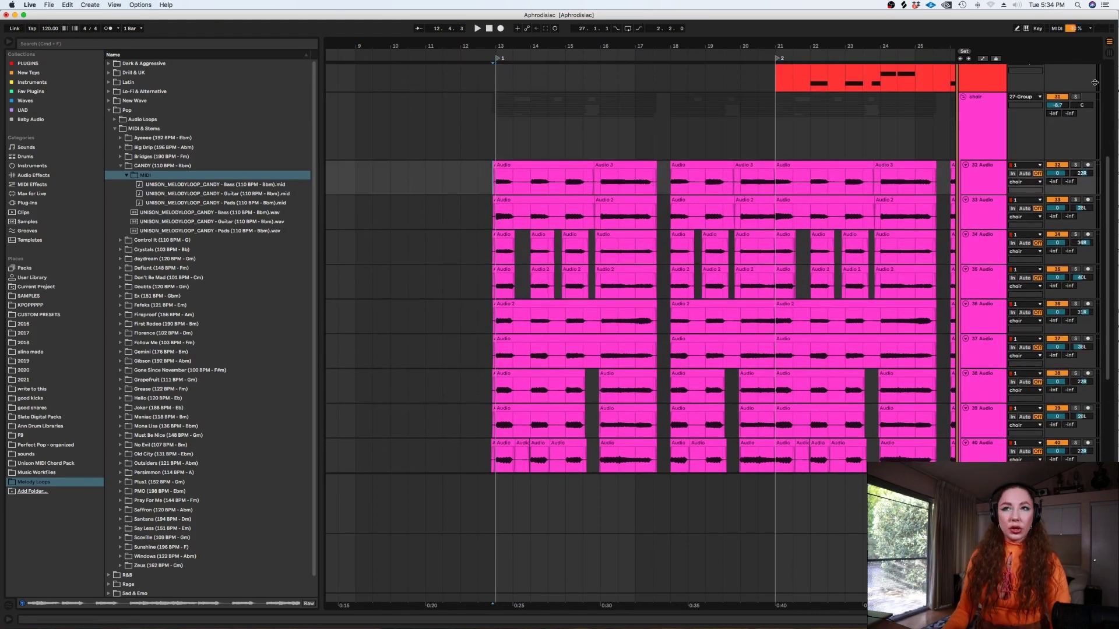
click(1077, 97)
key(space)
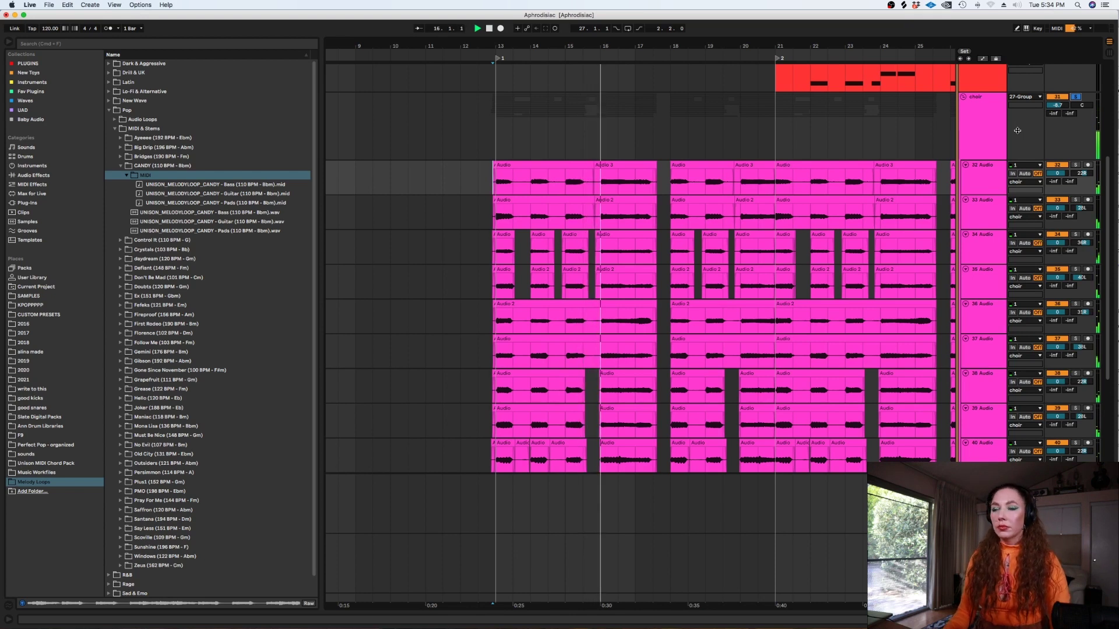
Show the choir group's devices, view the ValhallaVintageVerb, Equalize 2 and Center plug-in windows, and close all three
click(983, 118)
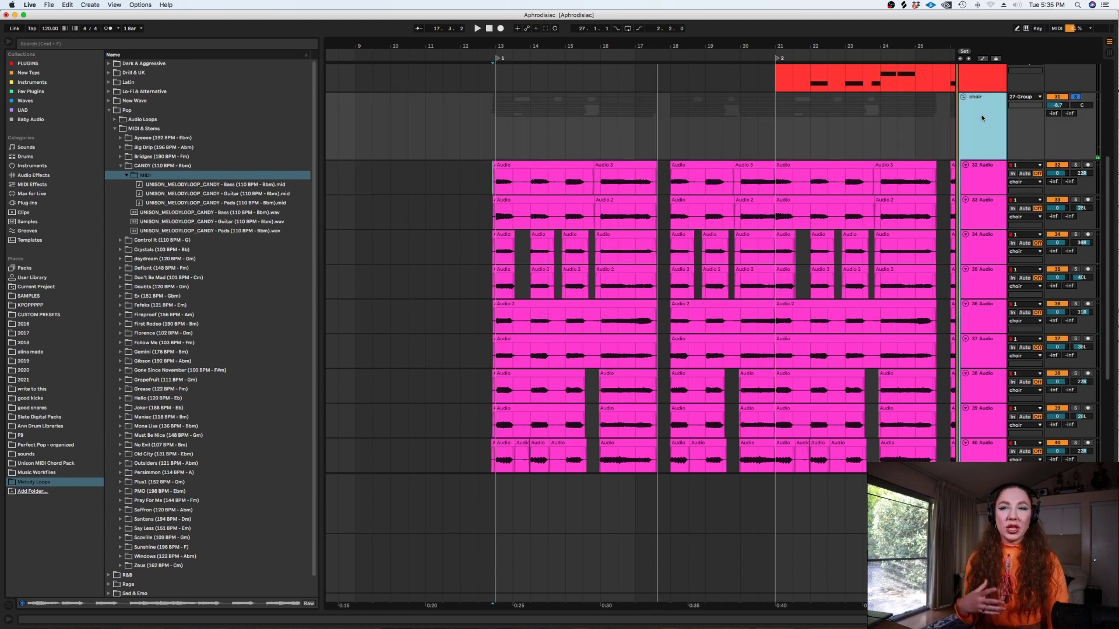
double_click(983, 118)
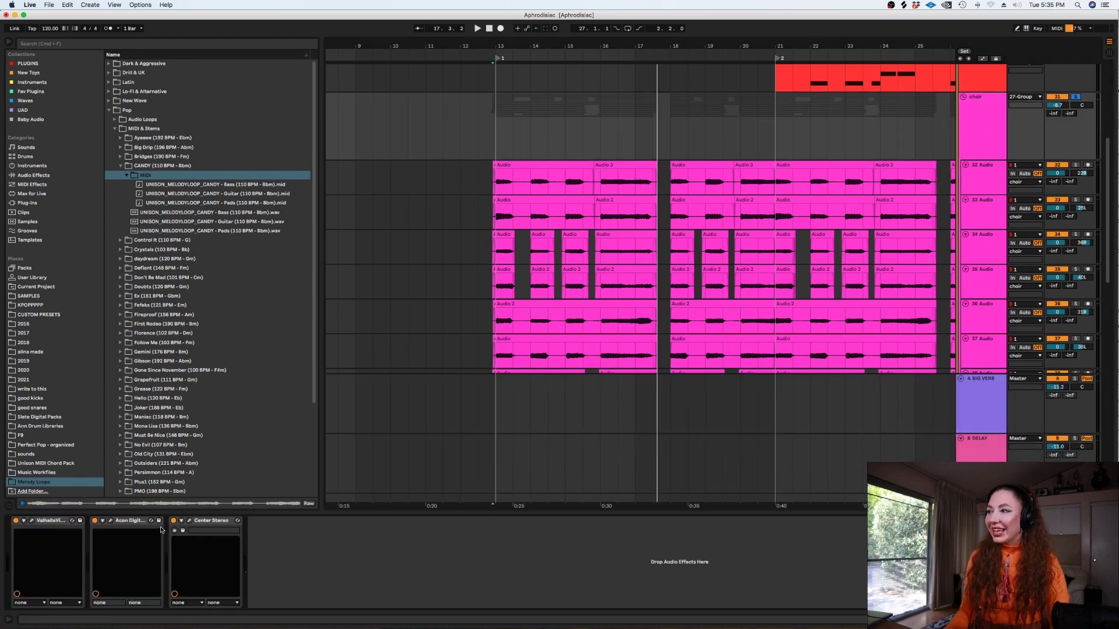
click(32, 523)
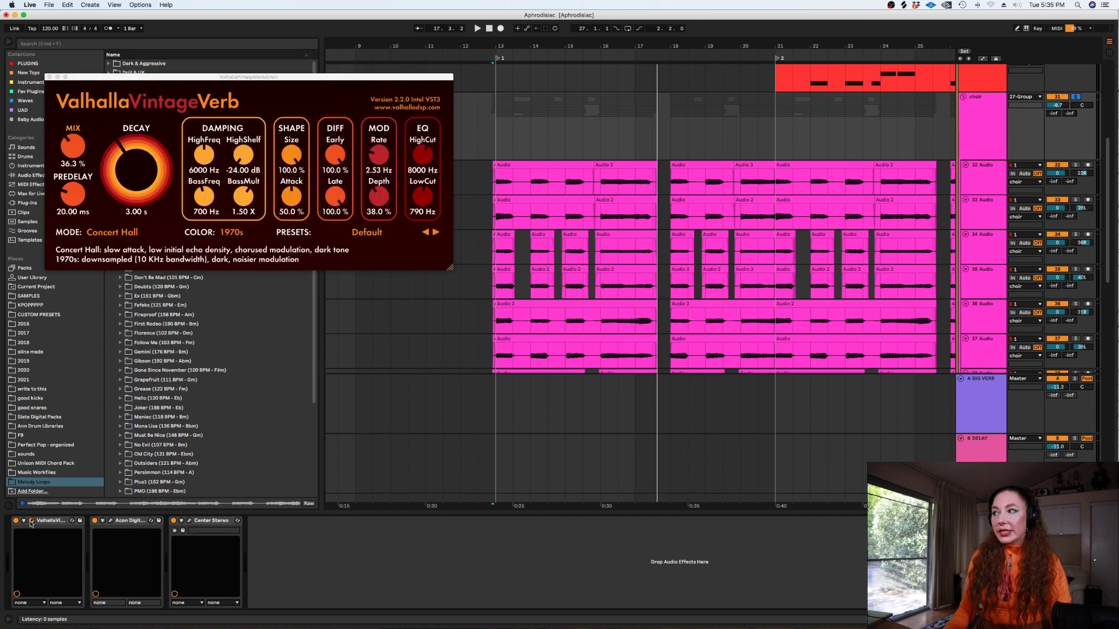
click(110, 522)
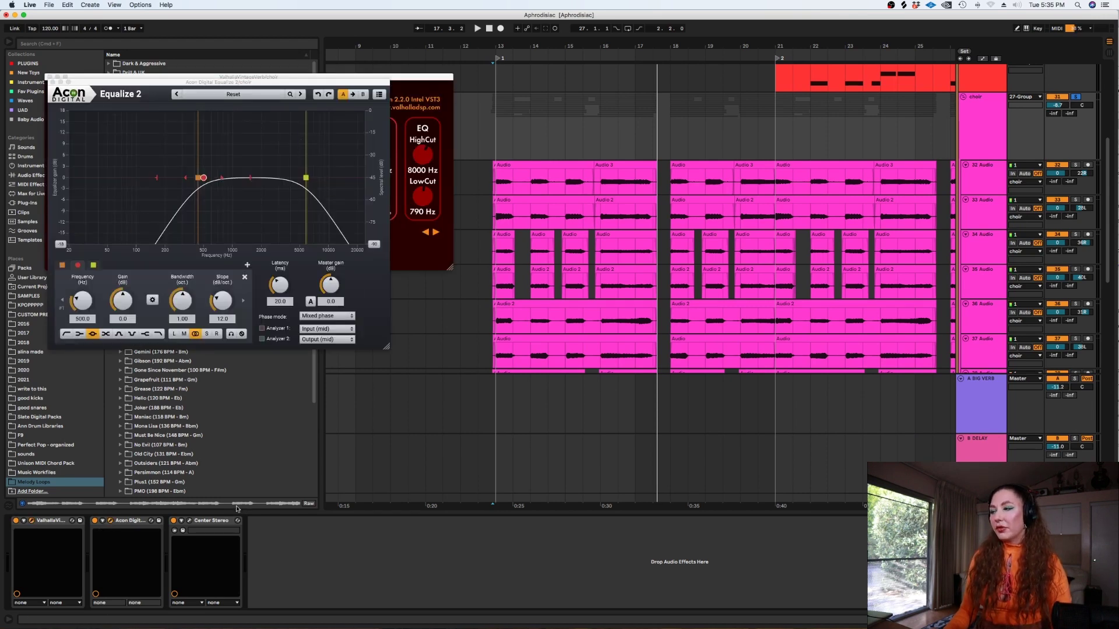
click(189, 521)
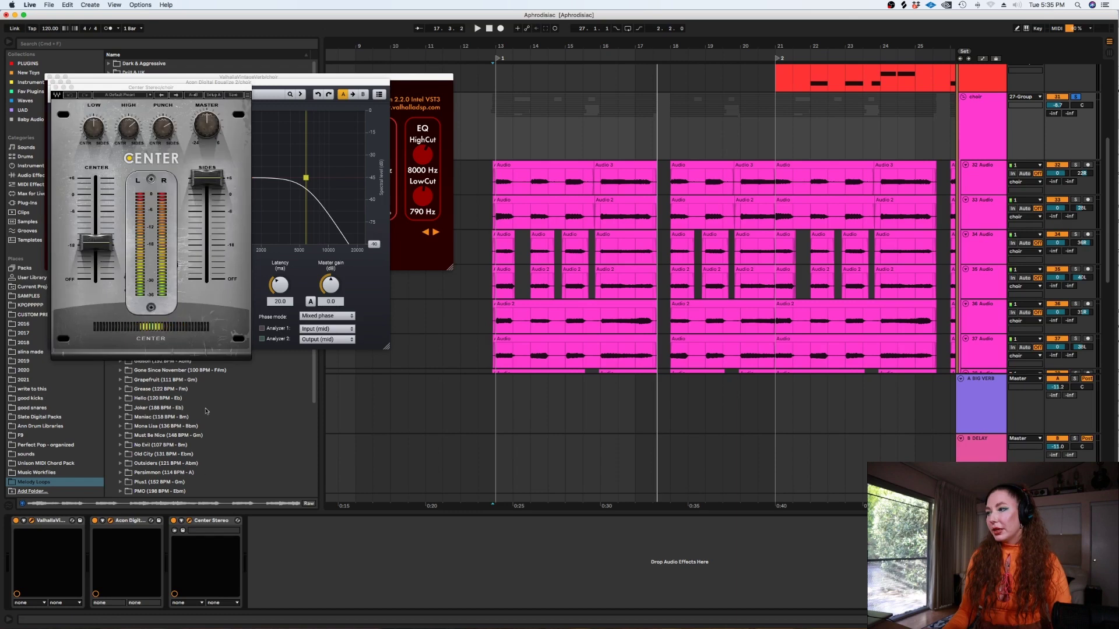
click(54, 87)
click(53, 82)
click(50, 76)
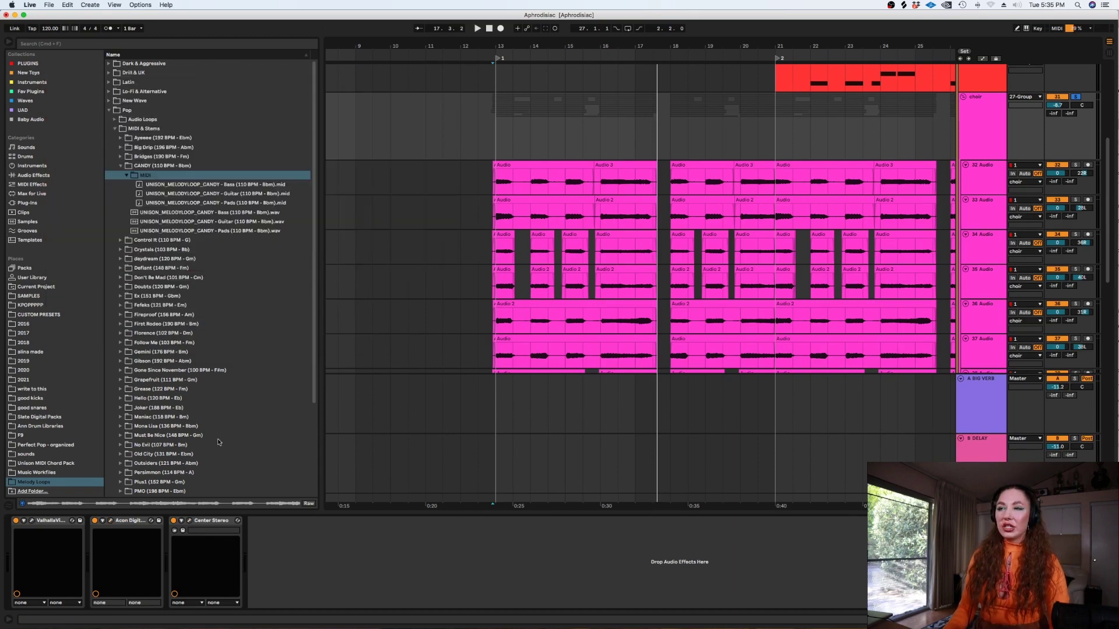
Turn off the choir group's solo, place the insert marker at bar 23, hide the device view, and fold the group
click(851, 125)
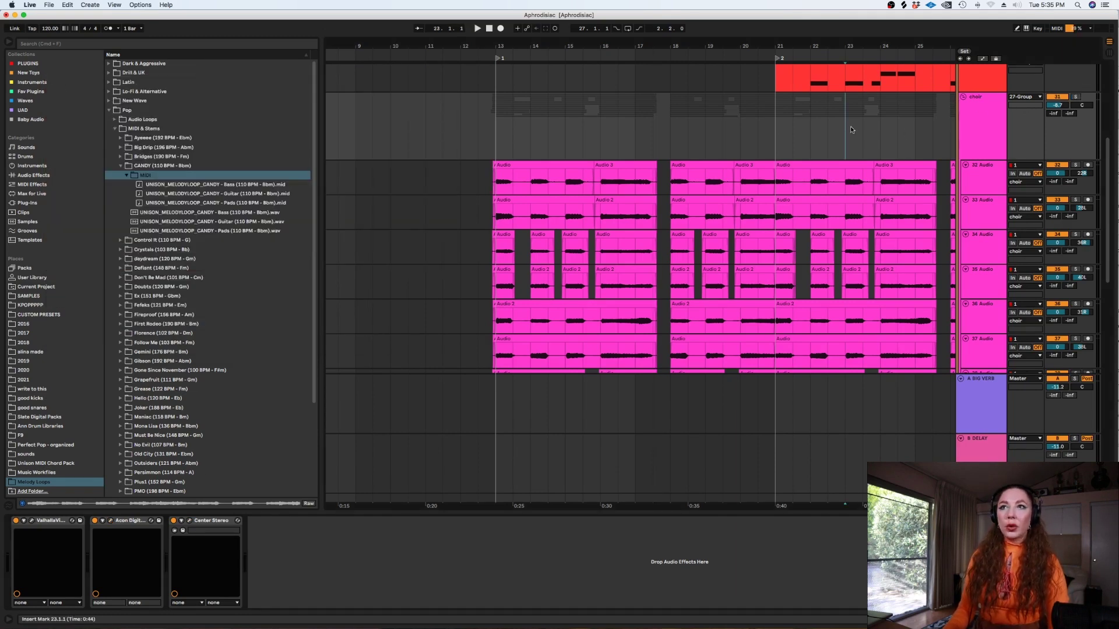
key(super+alt+l)
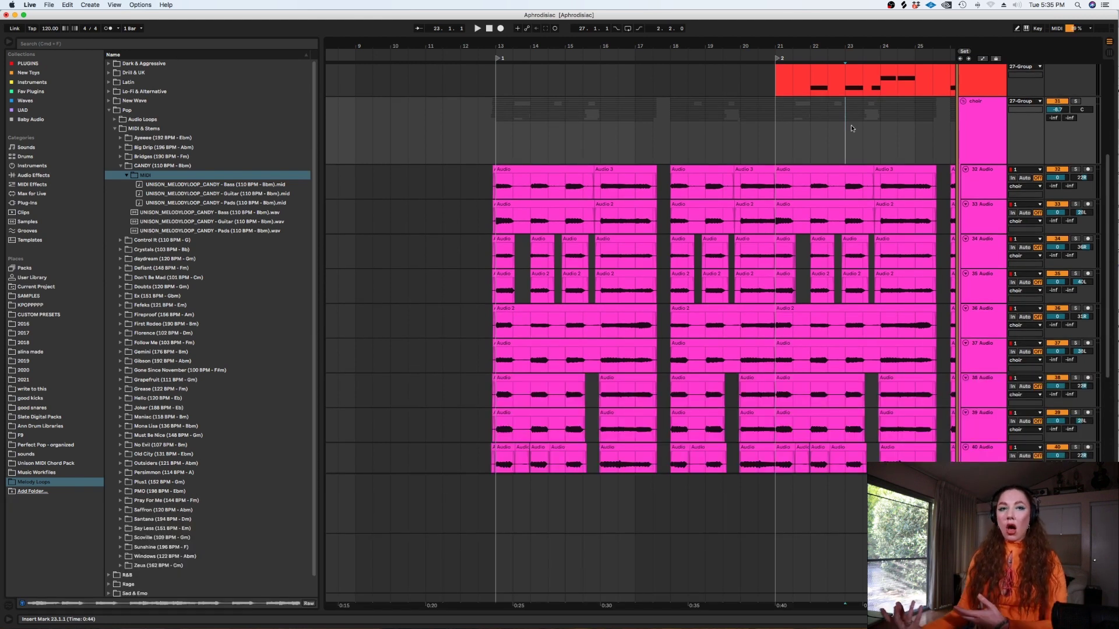
click(963, 101)
scroll(600, 132, up, 6)
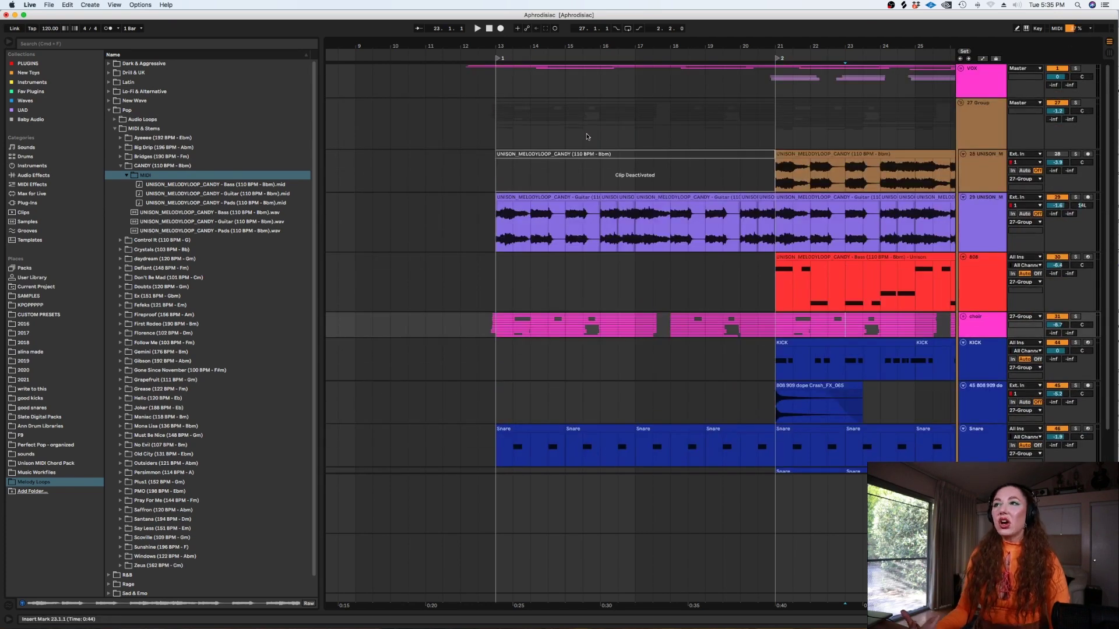
Play the VOX group soloed from bar 13, turn its solo off, and stop playback
click(492, 78)
click(1076, 68)
key(space)
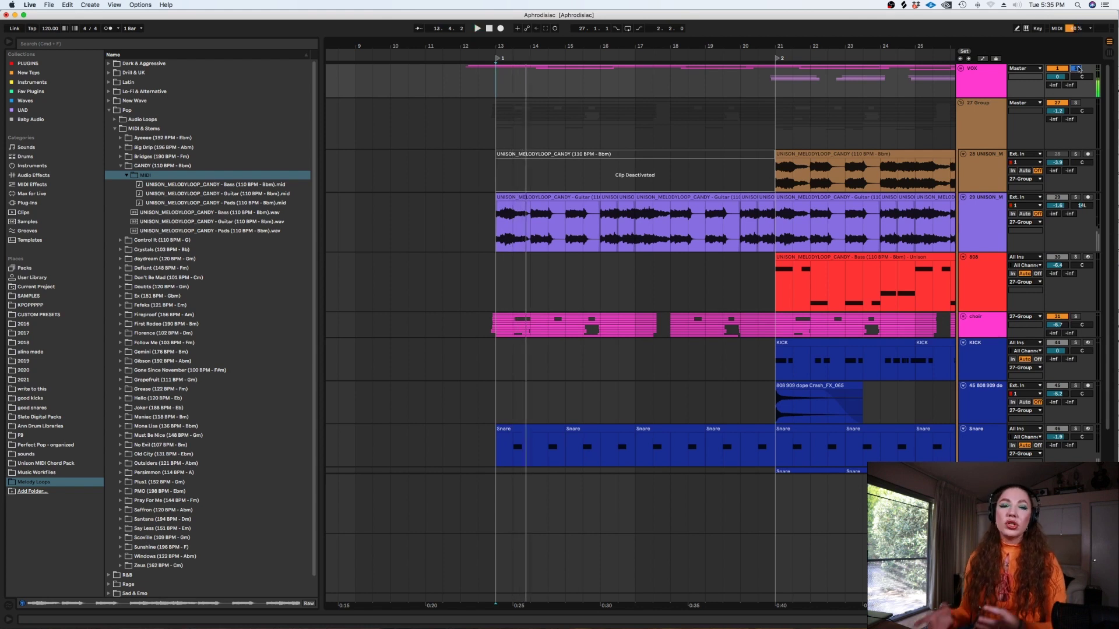
click(1077, 68)
key(space)
Show the drum tracks, placing the insert marker at bar 17 on the upper Snare track and at 19.3.1 on the lower one
click(932, 113)
key(minus)
scroll(854, 430, down, 4)
click(546, 348)
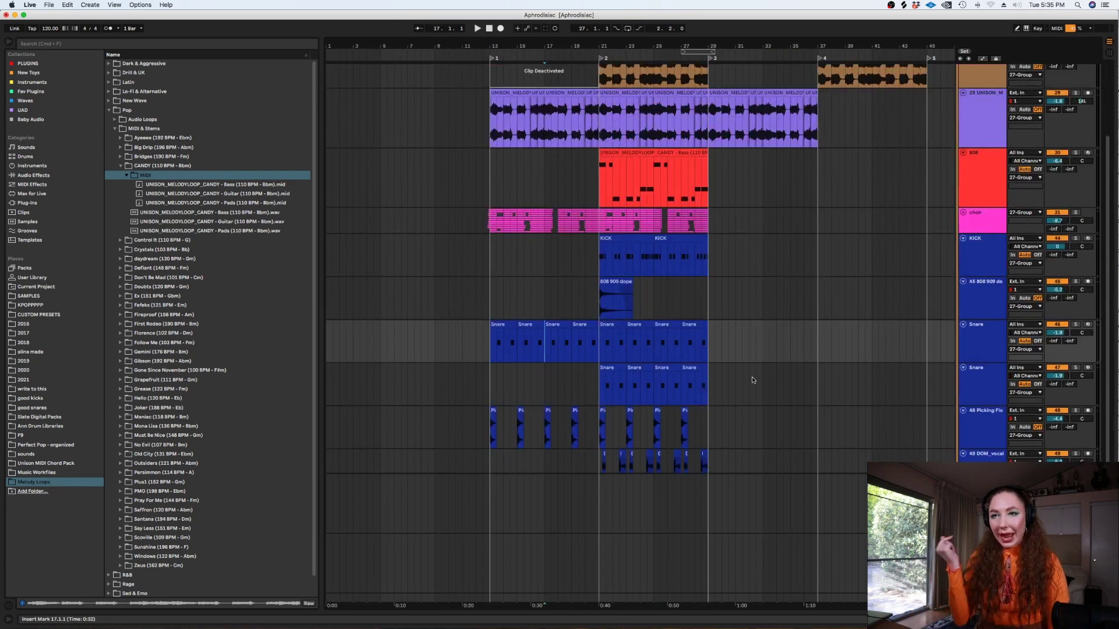
click(580, 386)
scroll(595, 399, down, 2)
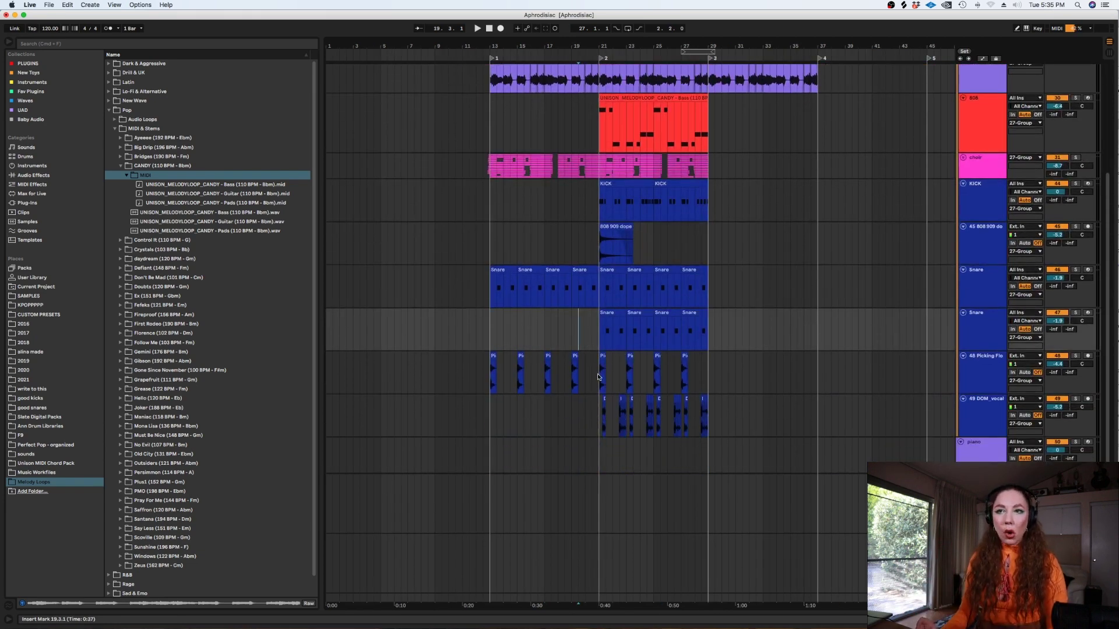
Play the Picking track 48 soloed briefly from bar 21
click(602, 382)
key(plus)
key(plus)
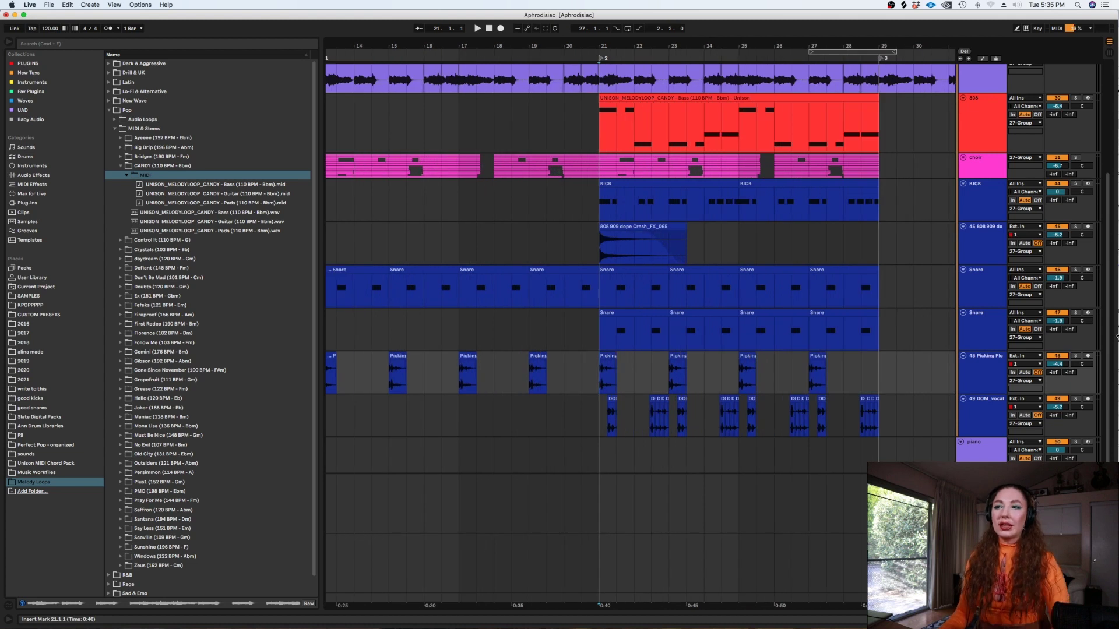
key(space)
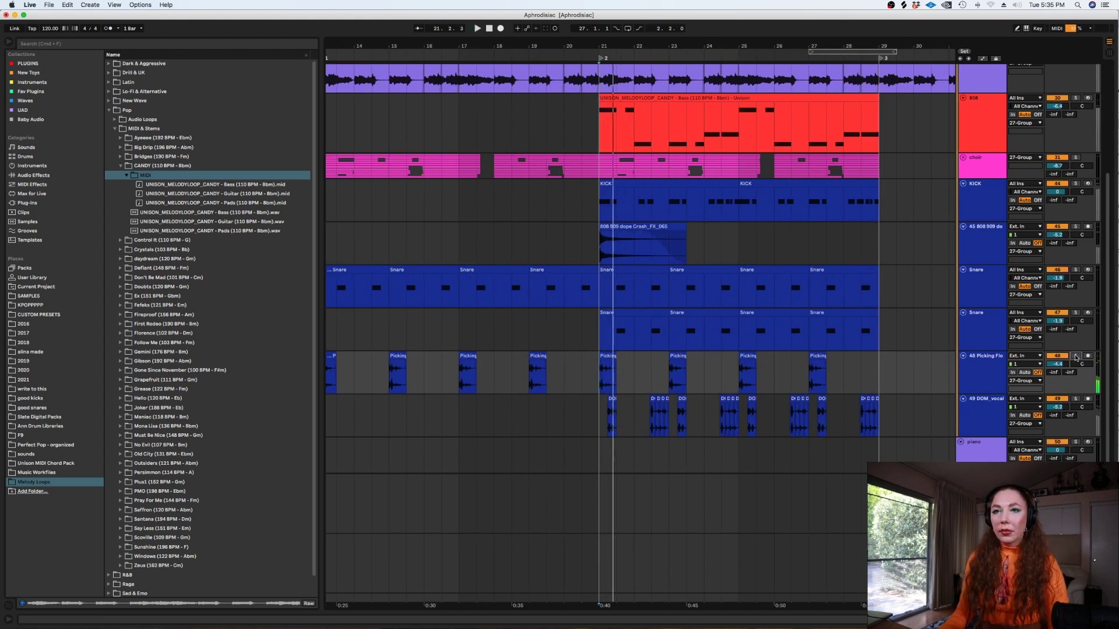
Play DOM_vocal track 49 soloed from 22.2.1, turn its solo off, and place the insert marker just after the start of bar 25
click(1075, 398)
click(650, 426)
click(1075, 399)
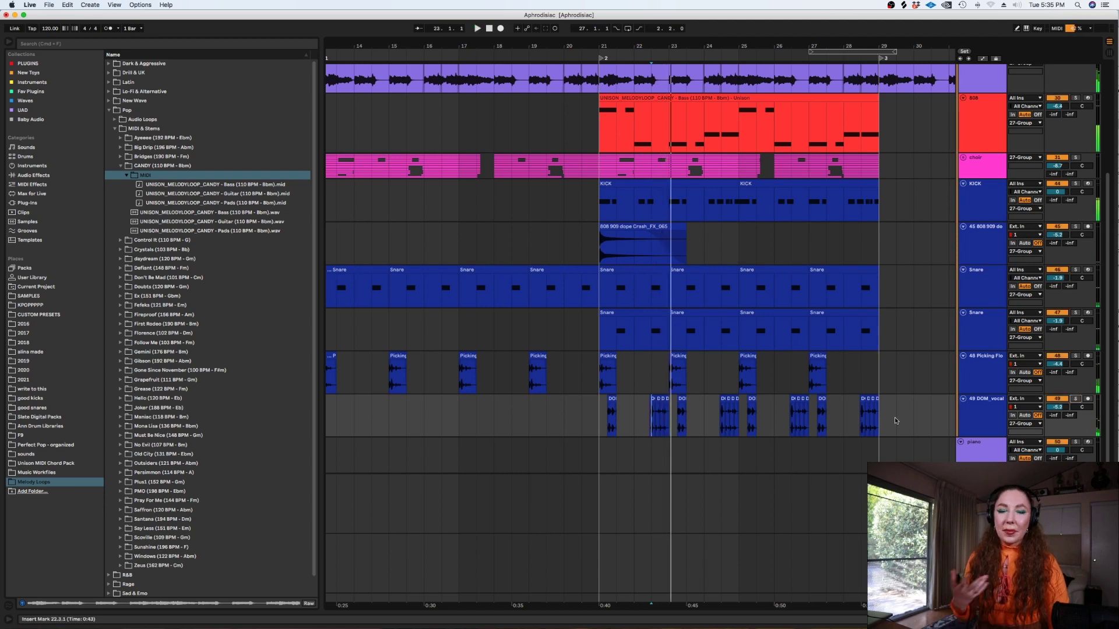
click(746, 408)
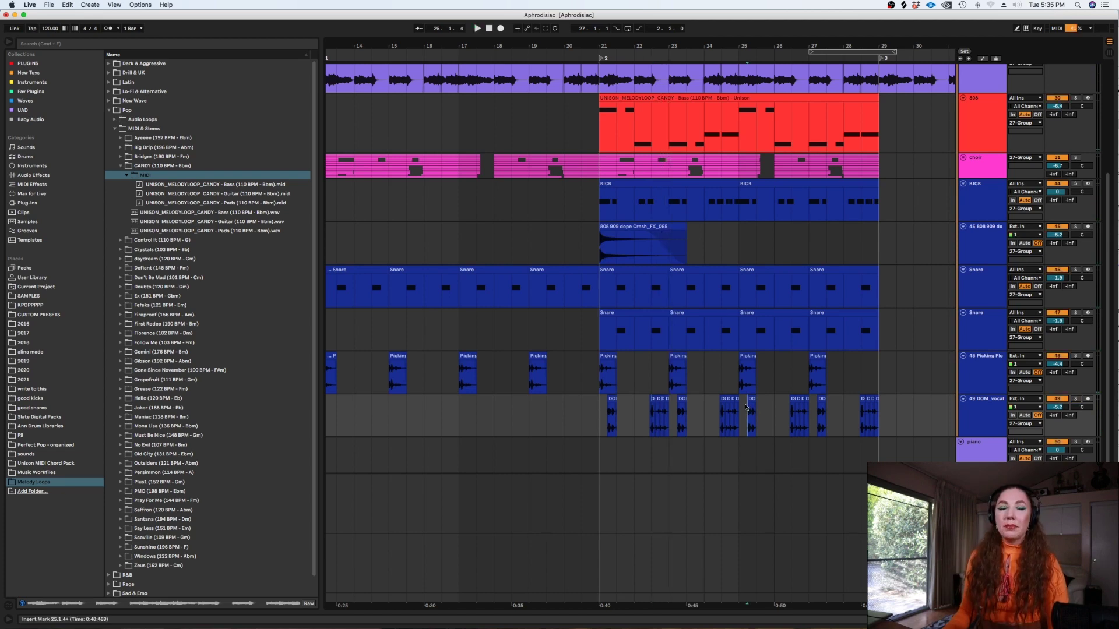
Fold the 27 Group track and place the insert marker at bar 29 on it
scroll(745, 406, down, 3)
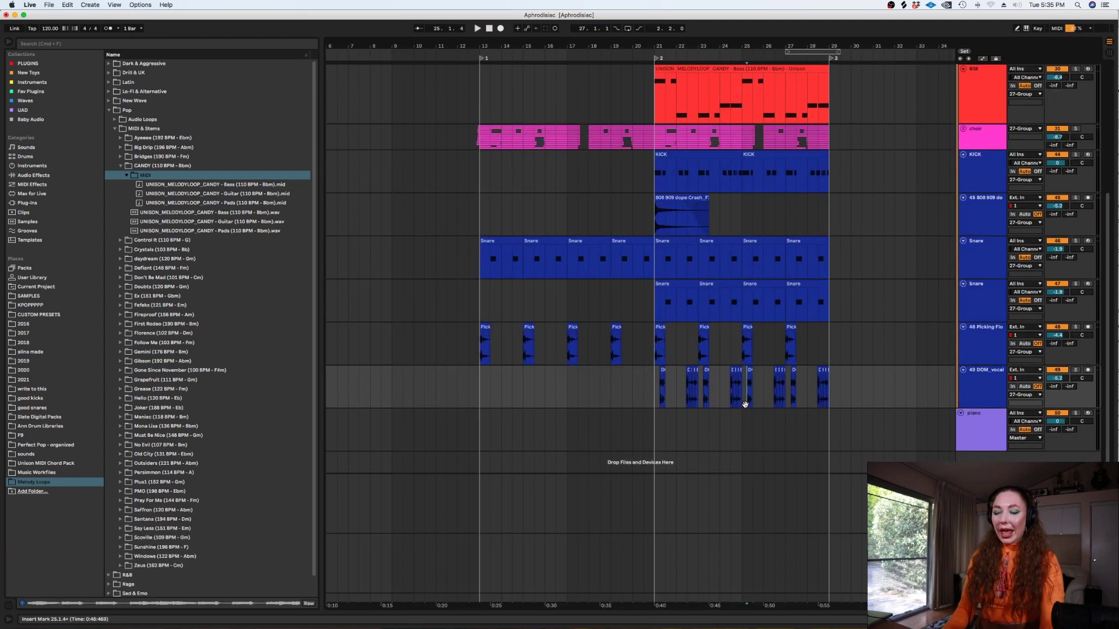
scroll(768, 384, up, 5)
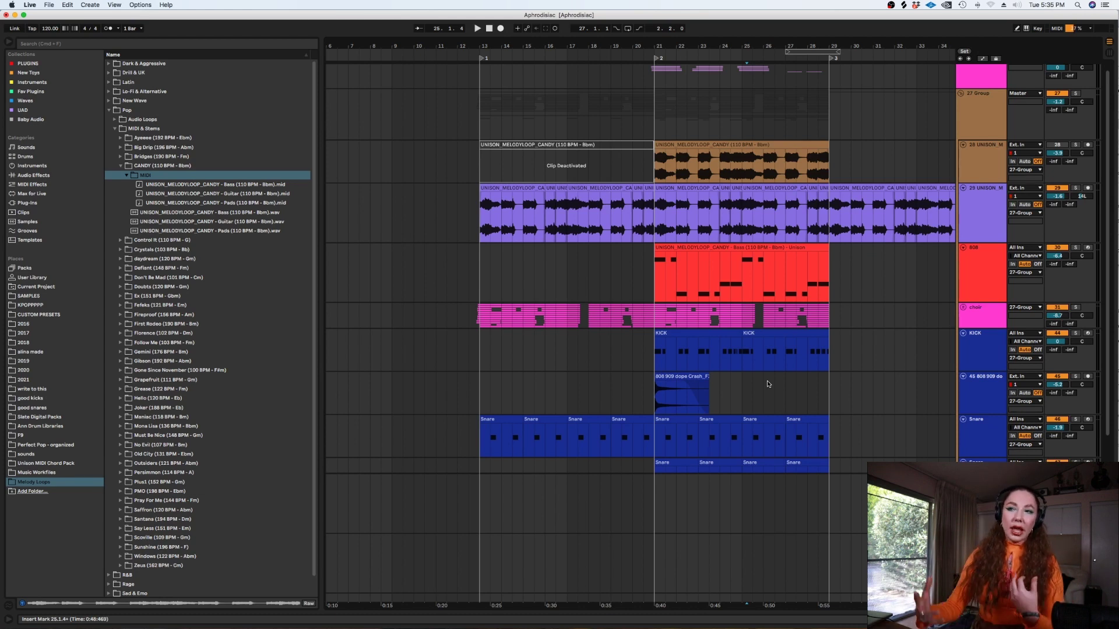
click(960, 93)
click(825, 128)
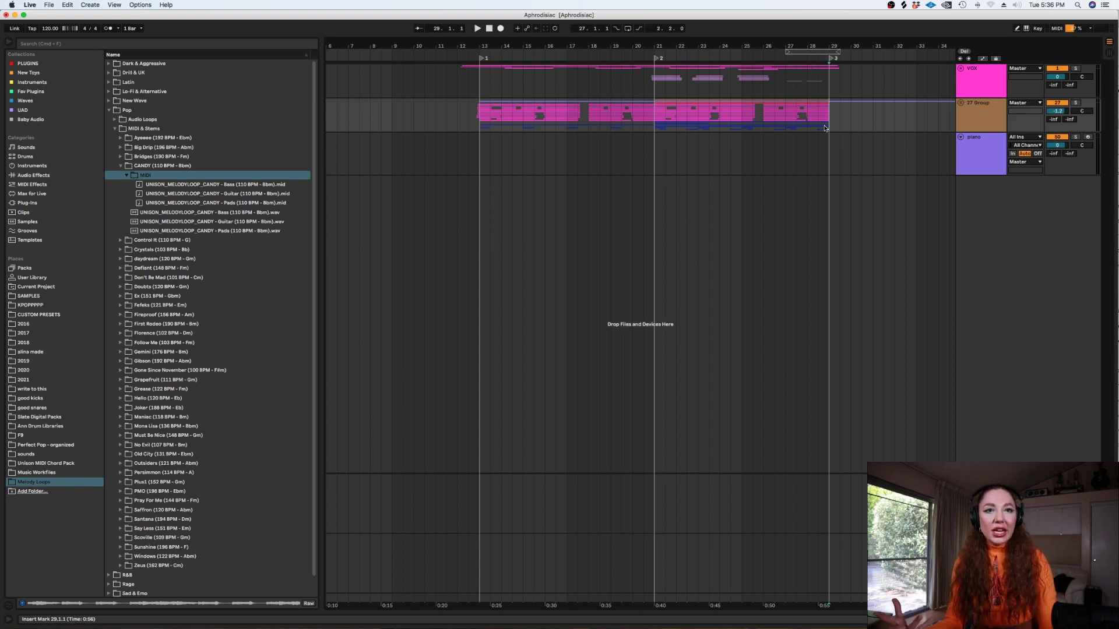
Select the VOX and 27 Group sections from bar 29 back to about bar 12, and place the insert marker at 12.3.1 on VOX
drag(837, 127, 464, 82)
click(466, 81)
click(466, 86)
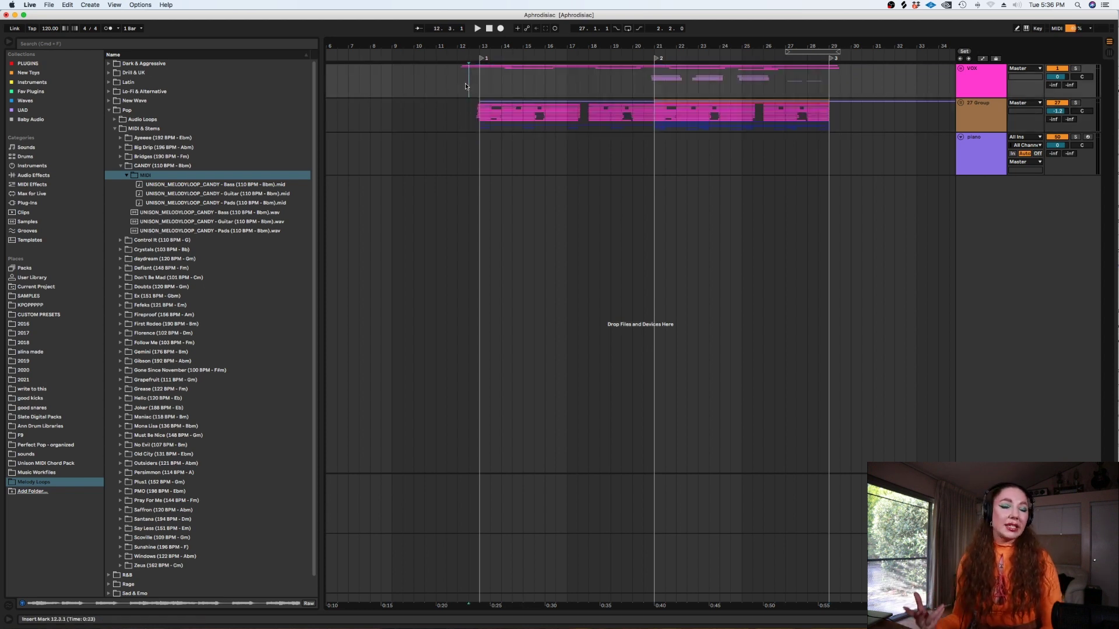